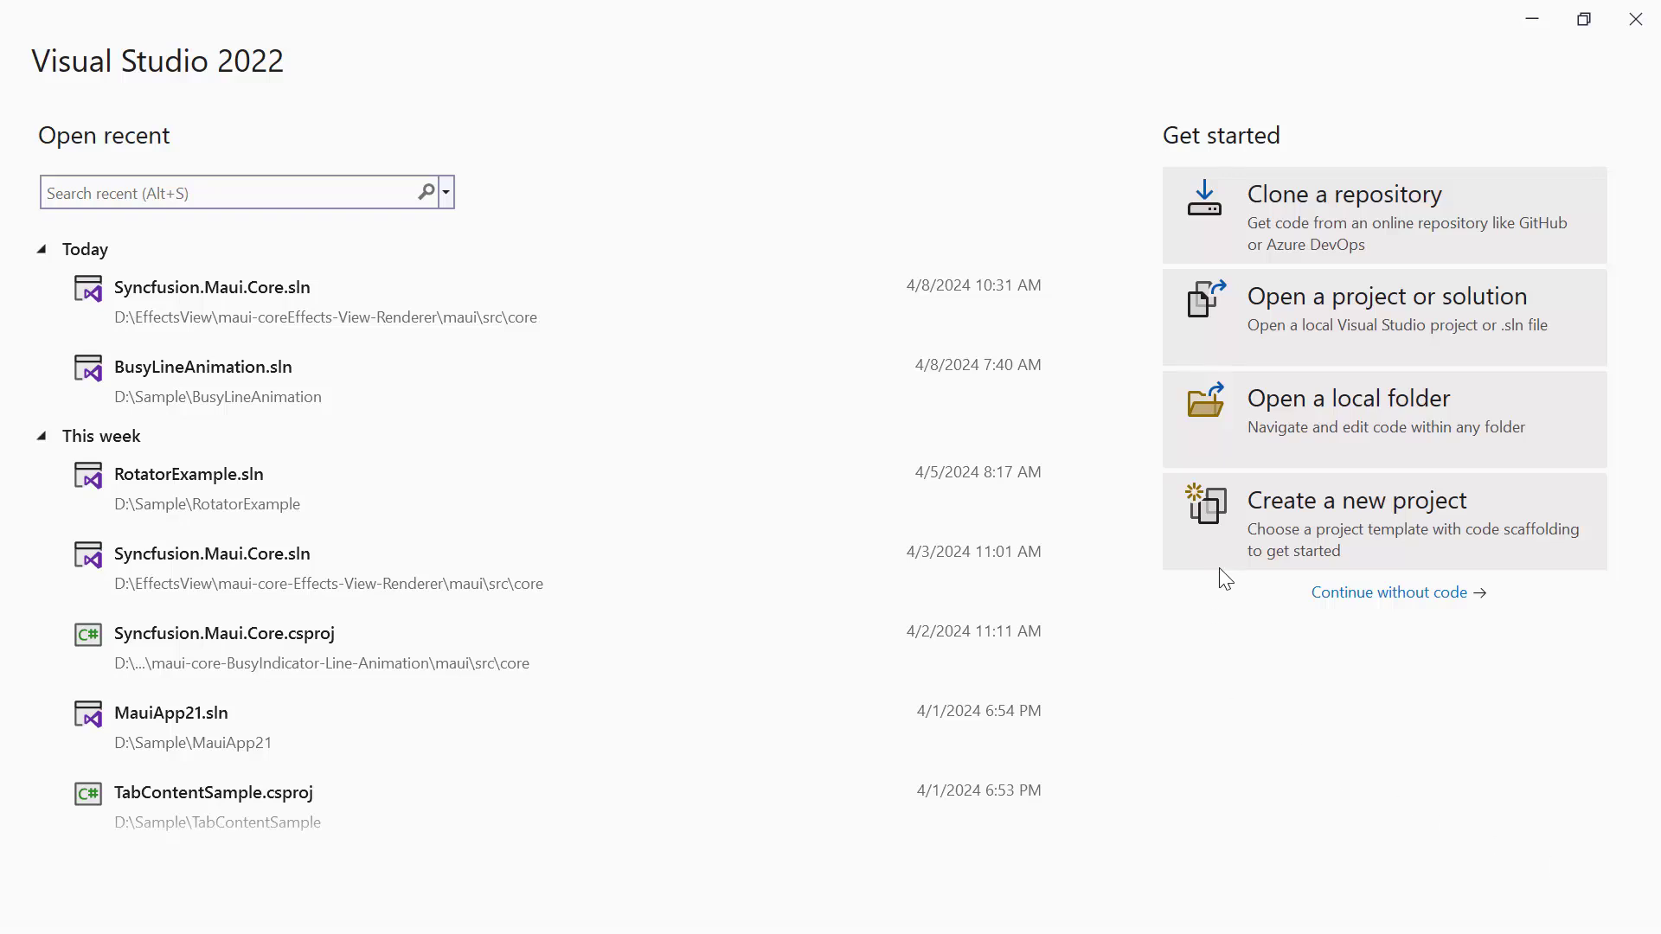
Create a .NET MAUI App project called RadialMenuExample on the .NET 8.0 framework
left_click(1253, 554)
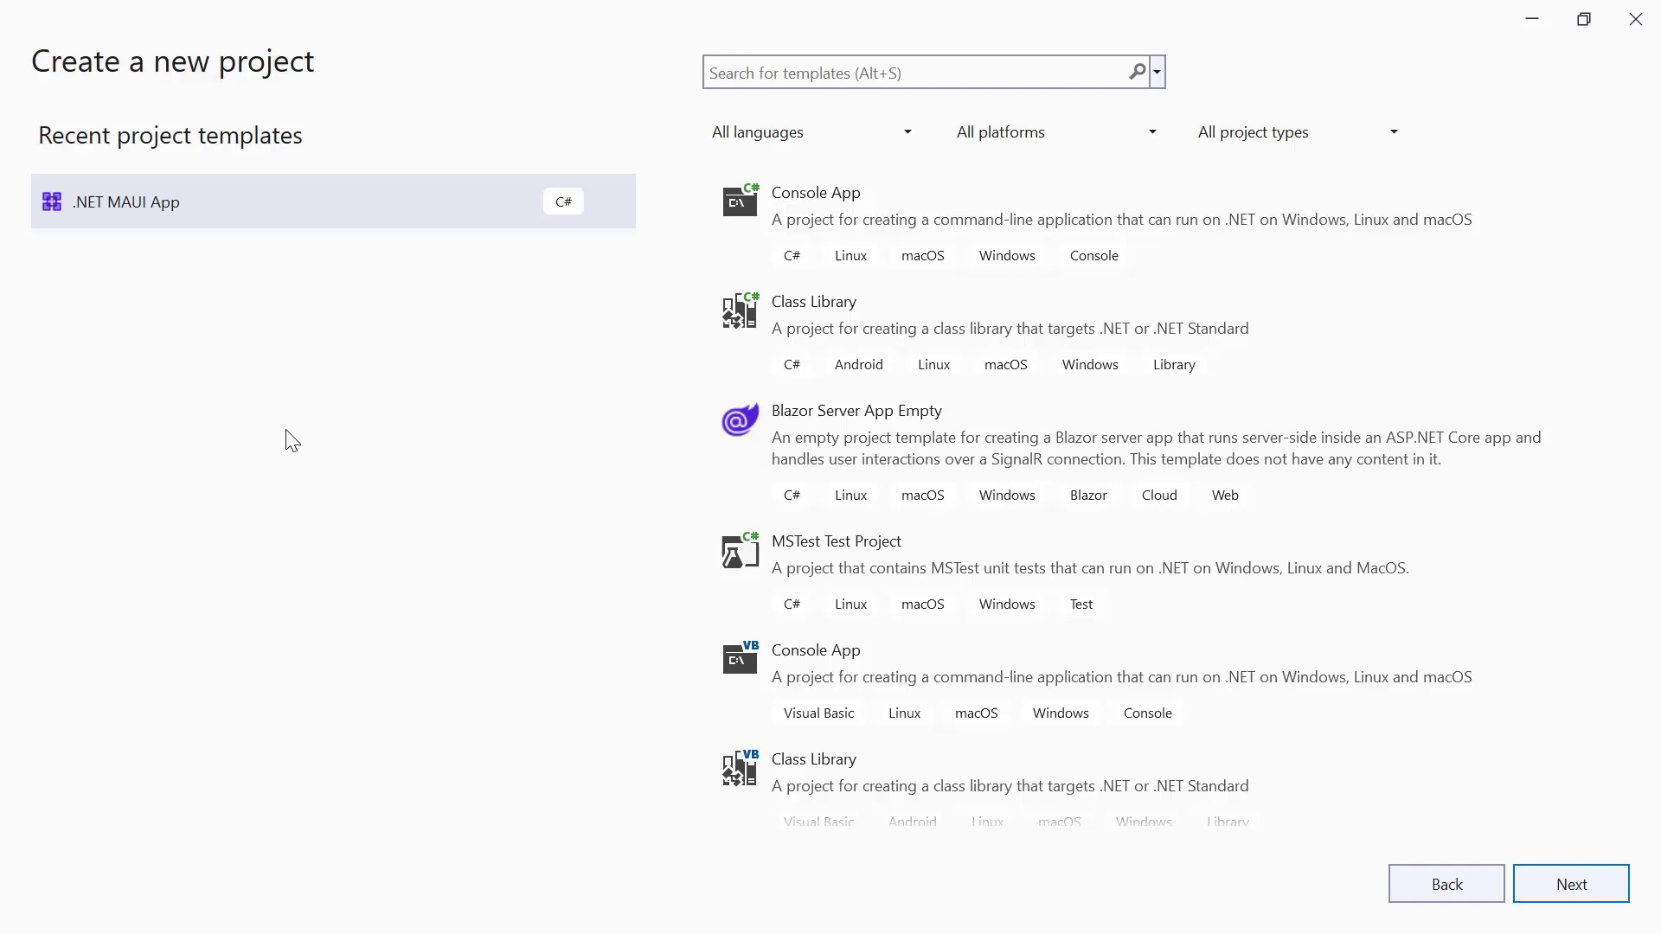
left_click(1548, 884)
key("BackSpace")
type("Radi")
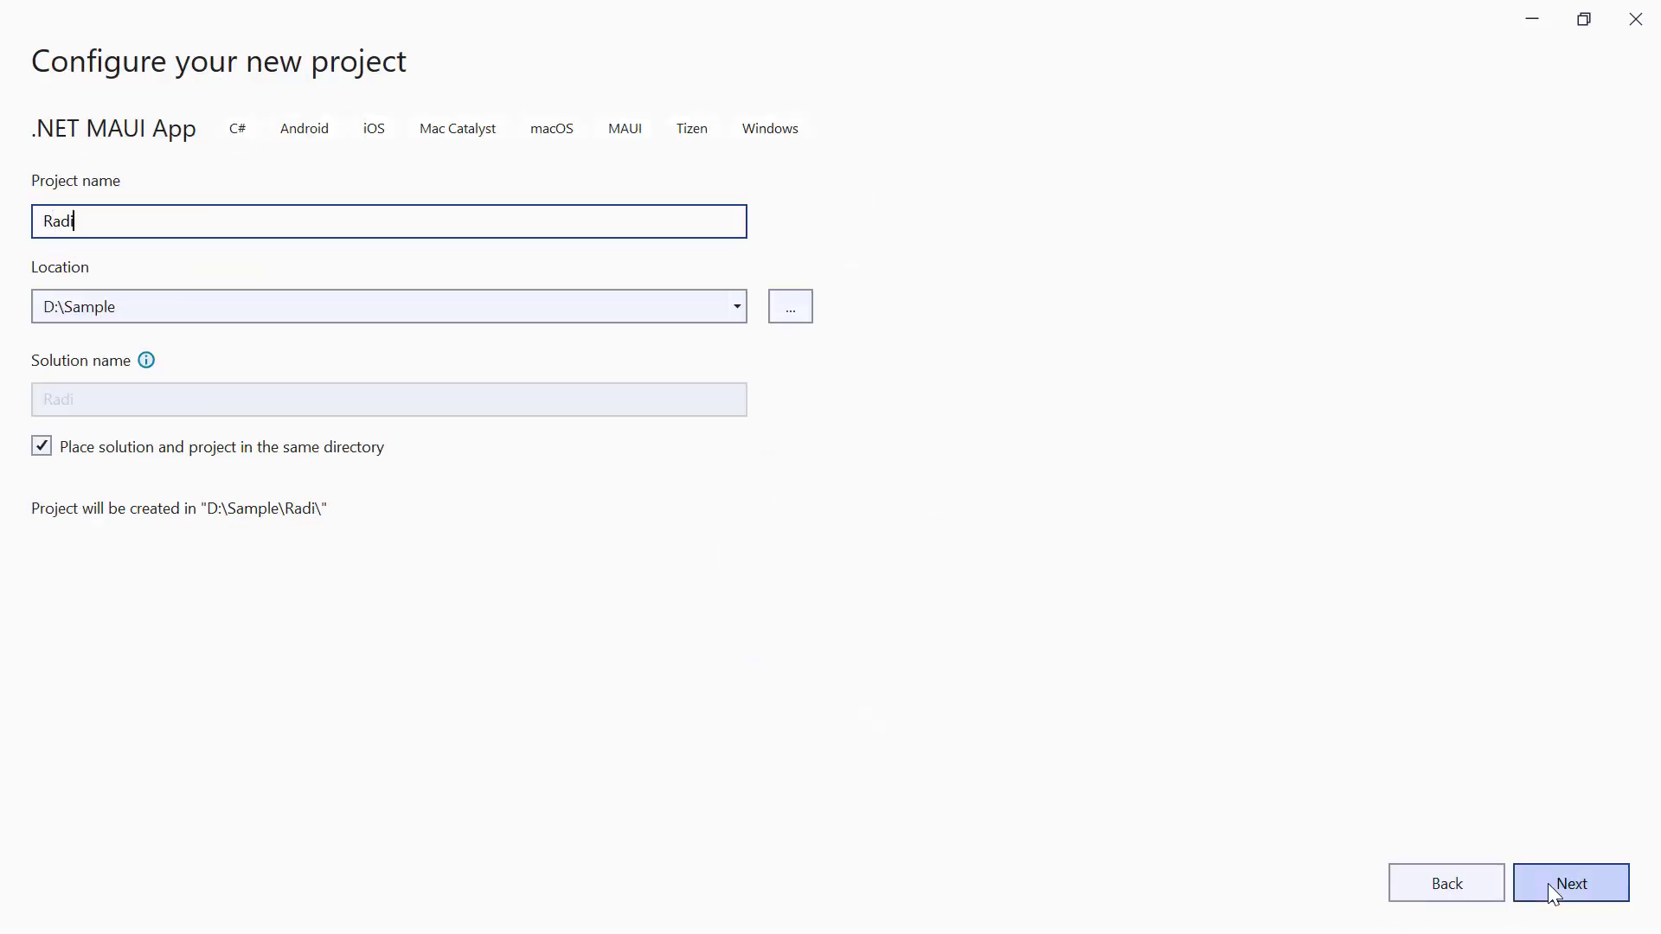
type("alMenuExample")
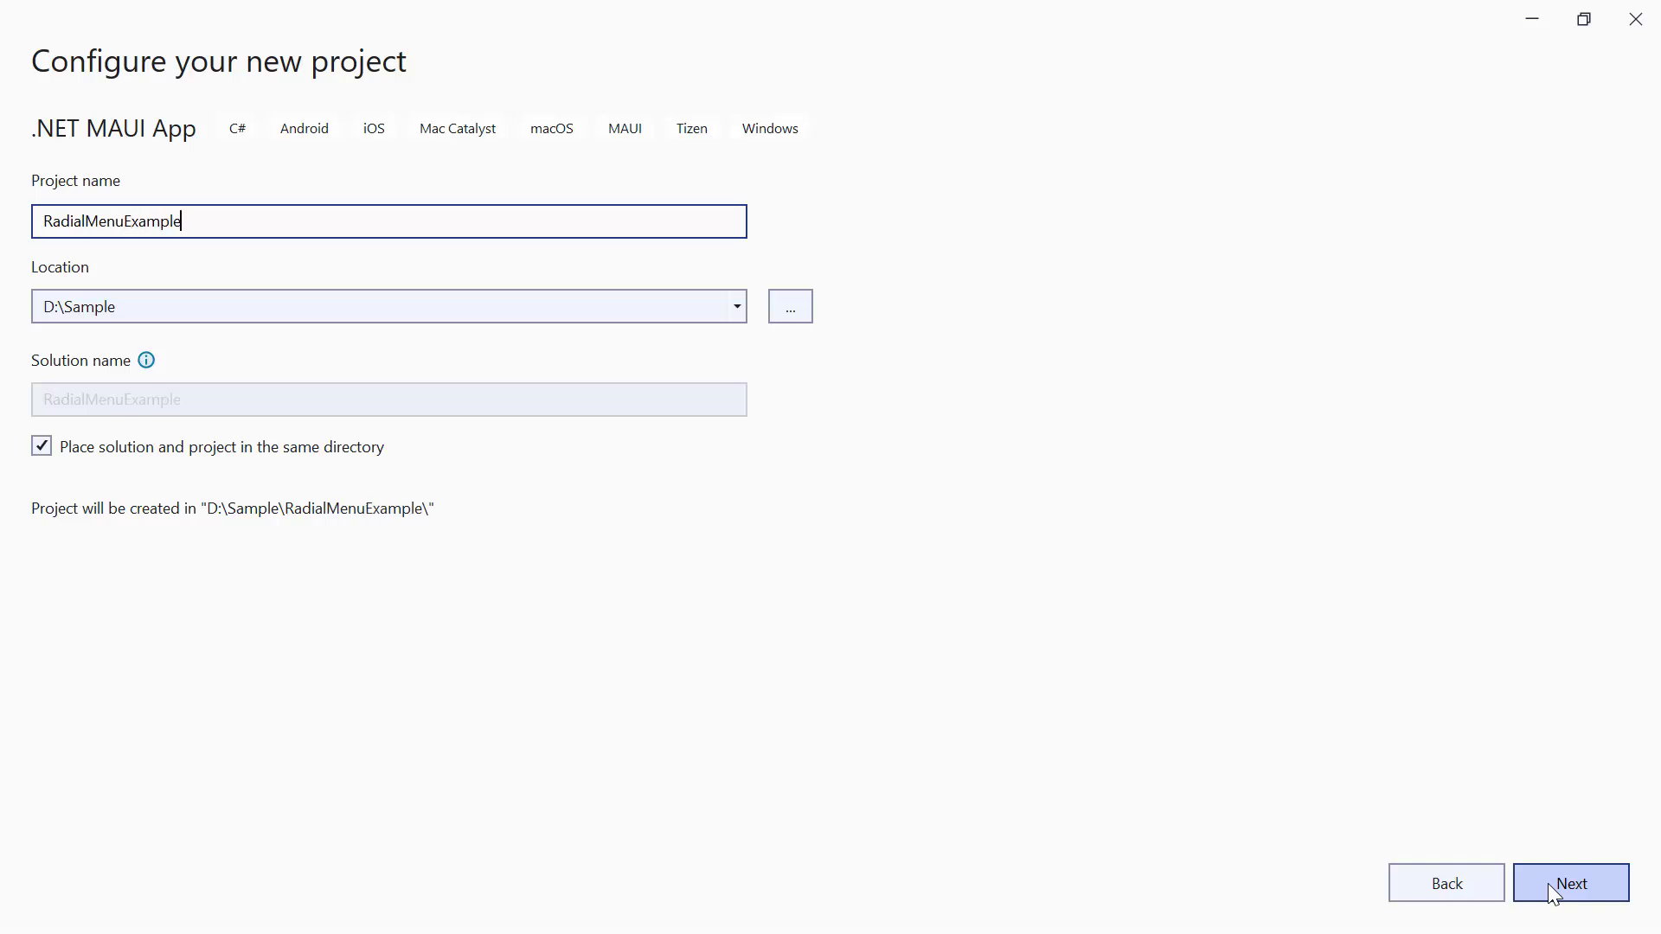
left_click(1527, 887)
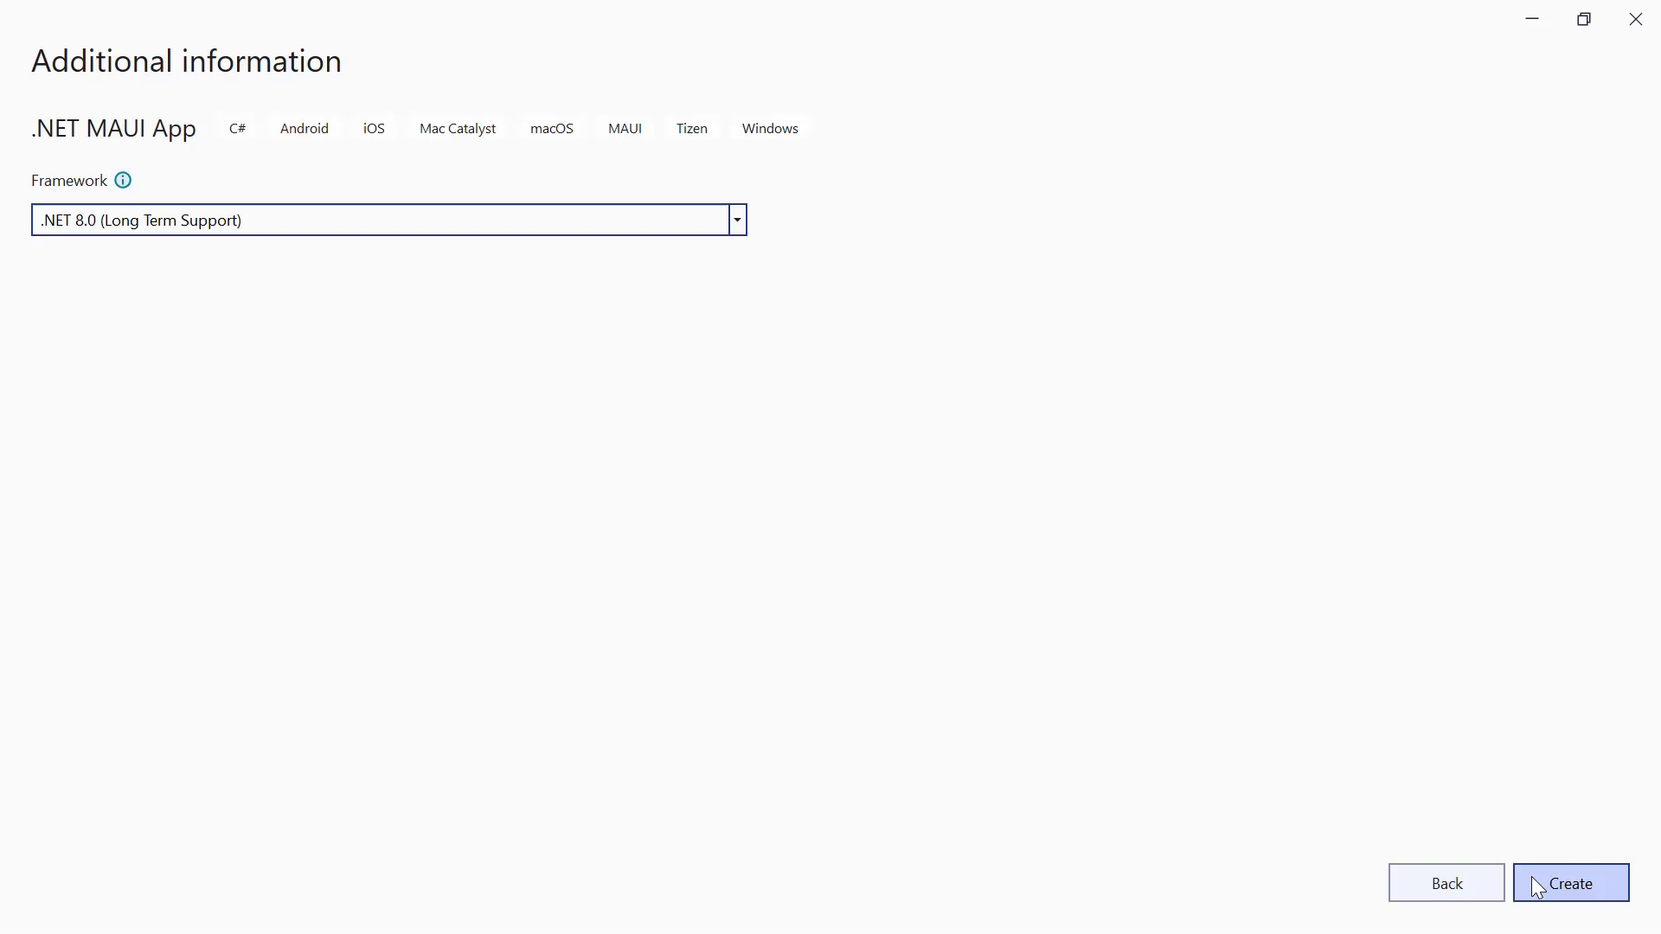
left_click(1531, 883)
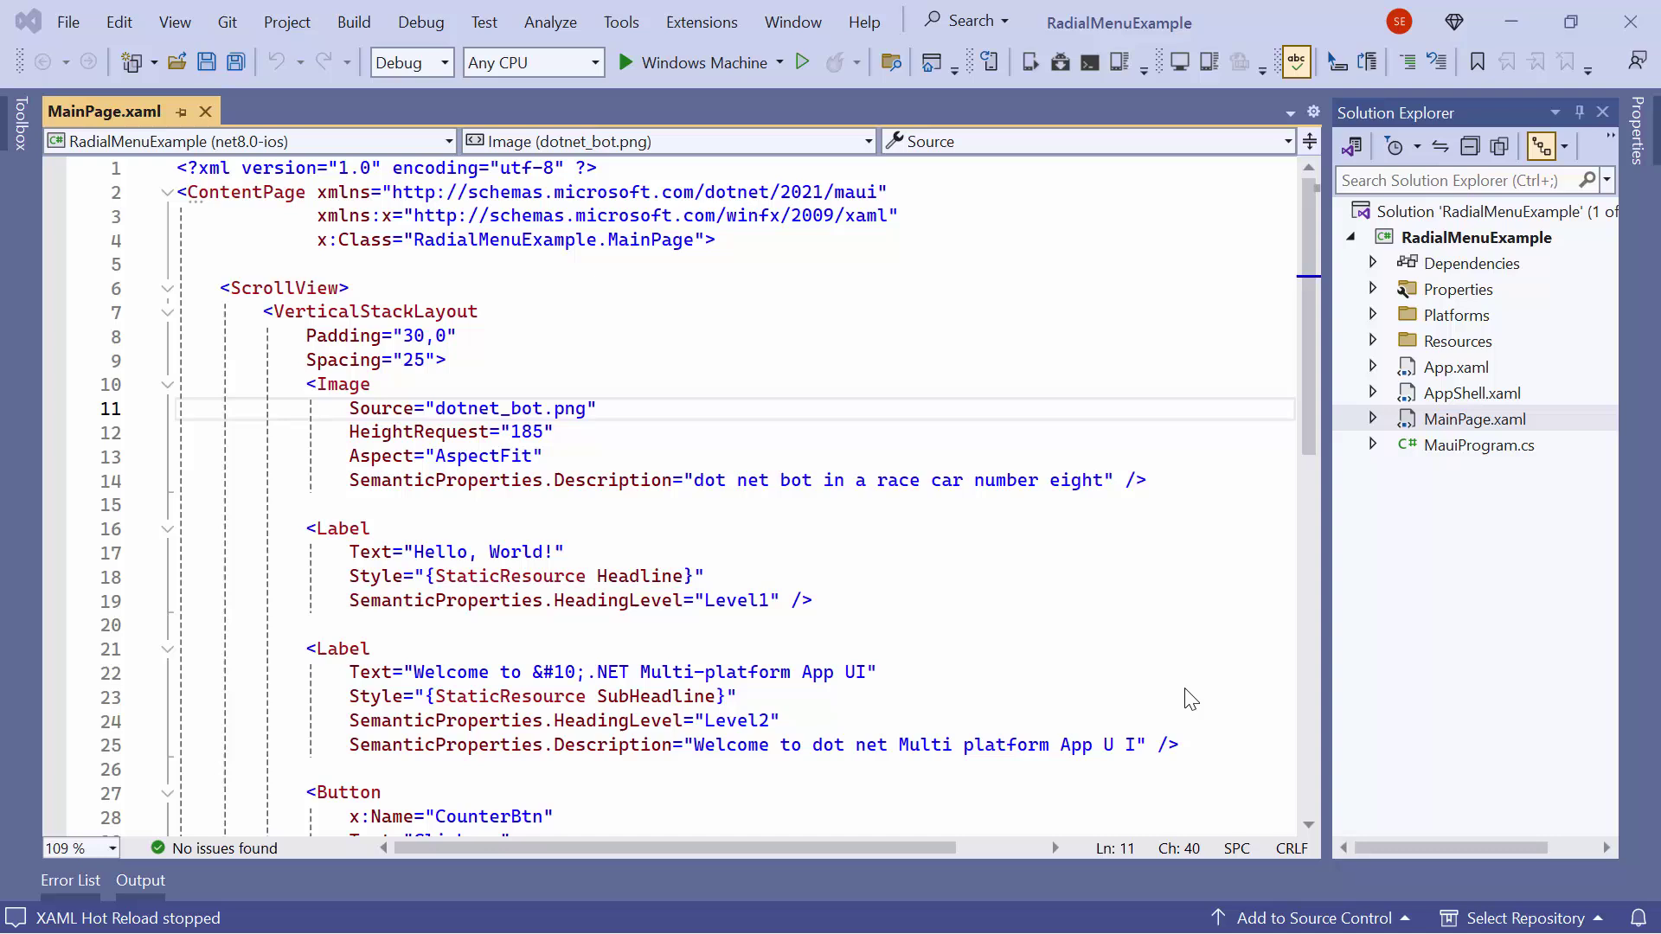
Choose the Pixel 5 - API 34 Android emulator as the run target and launch the app
left_click(779, 63)
mouse_move(722, 160)
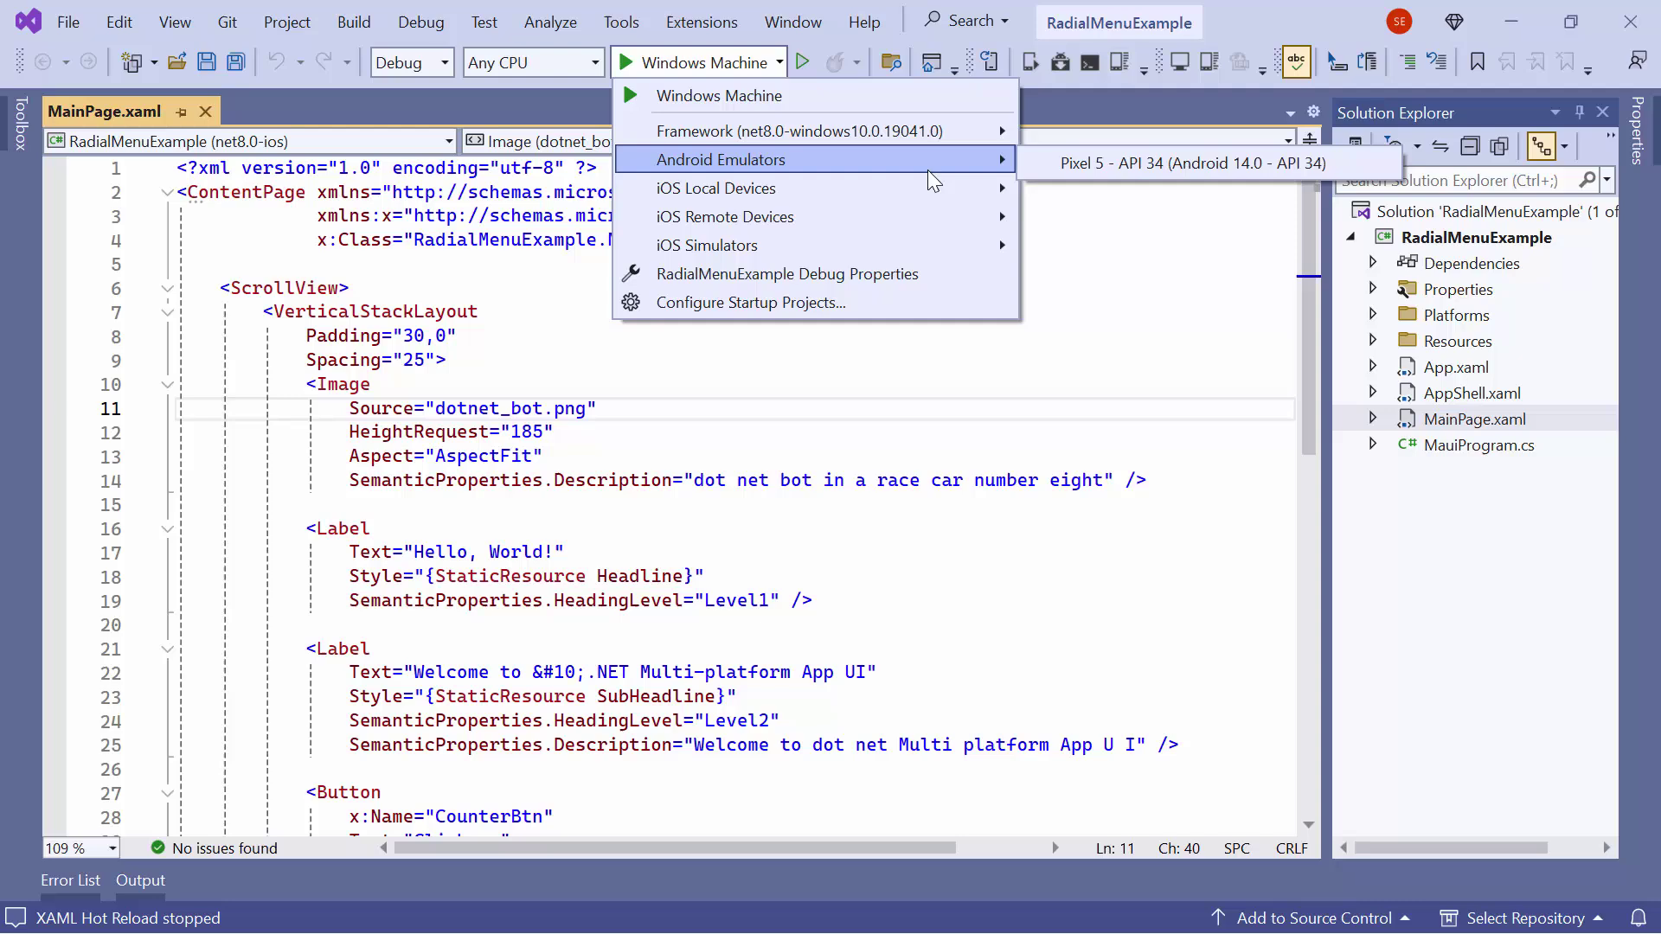
left_click(1084, 167)
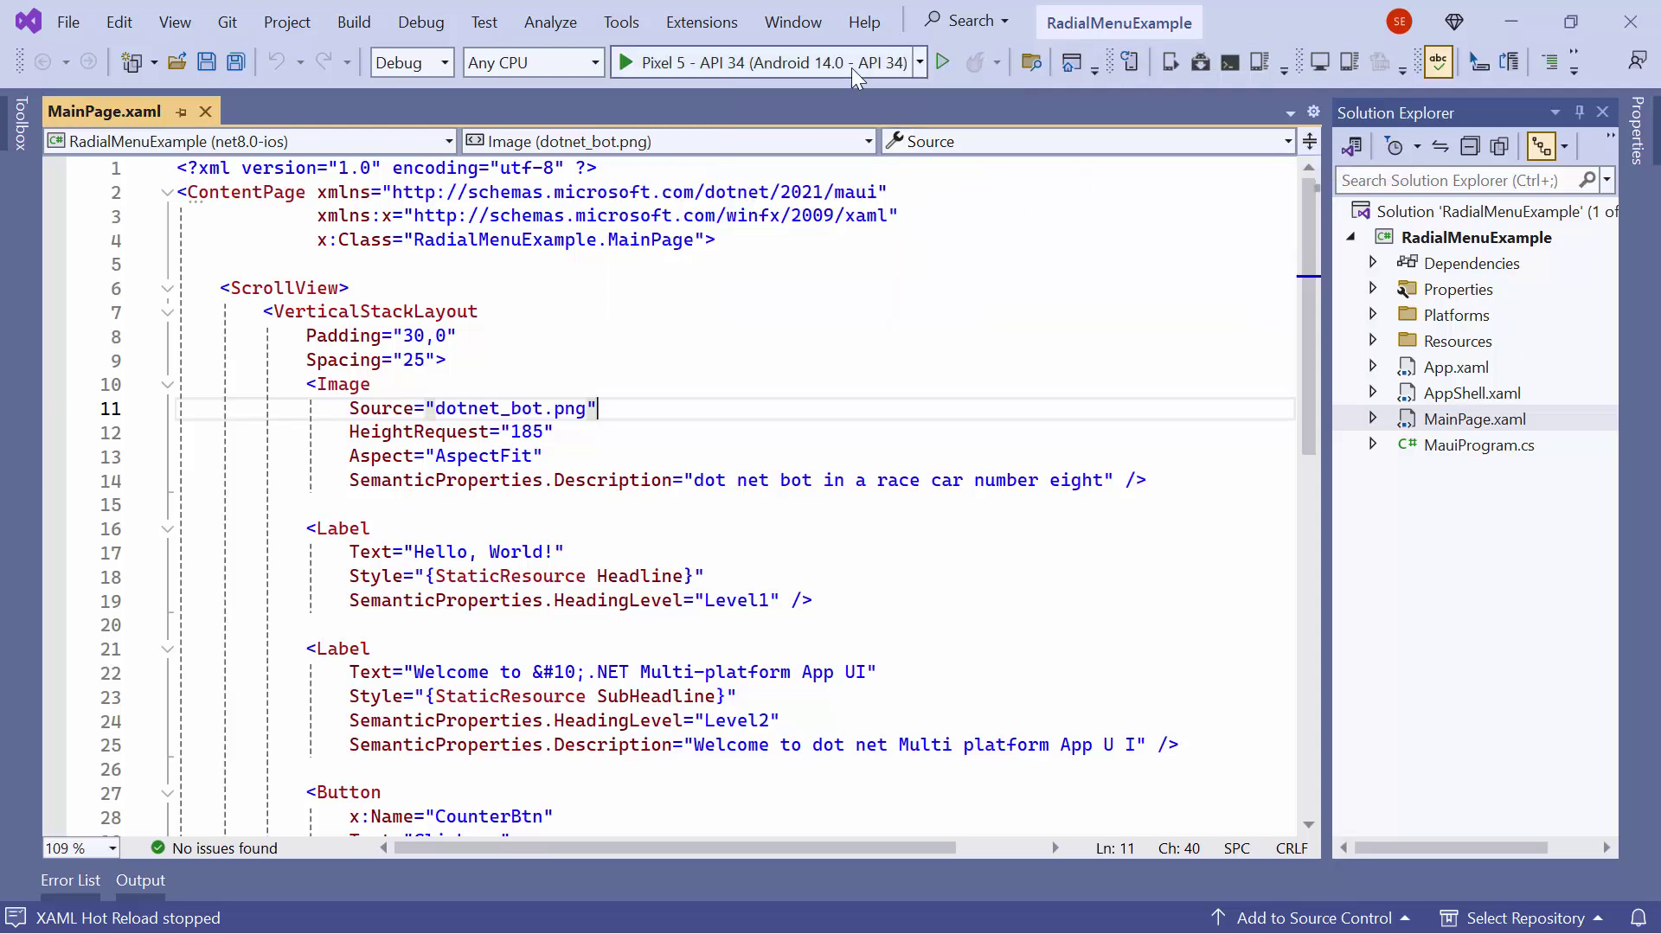
left_click(855, 74)
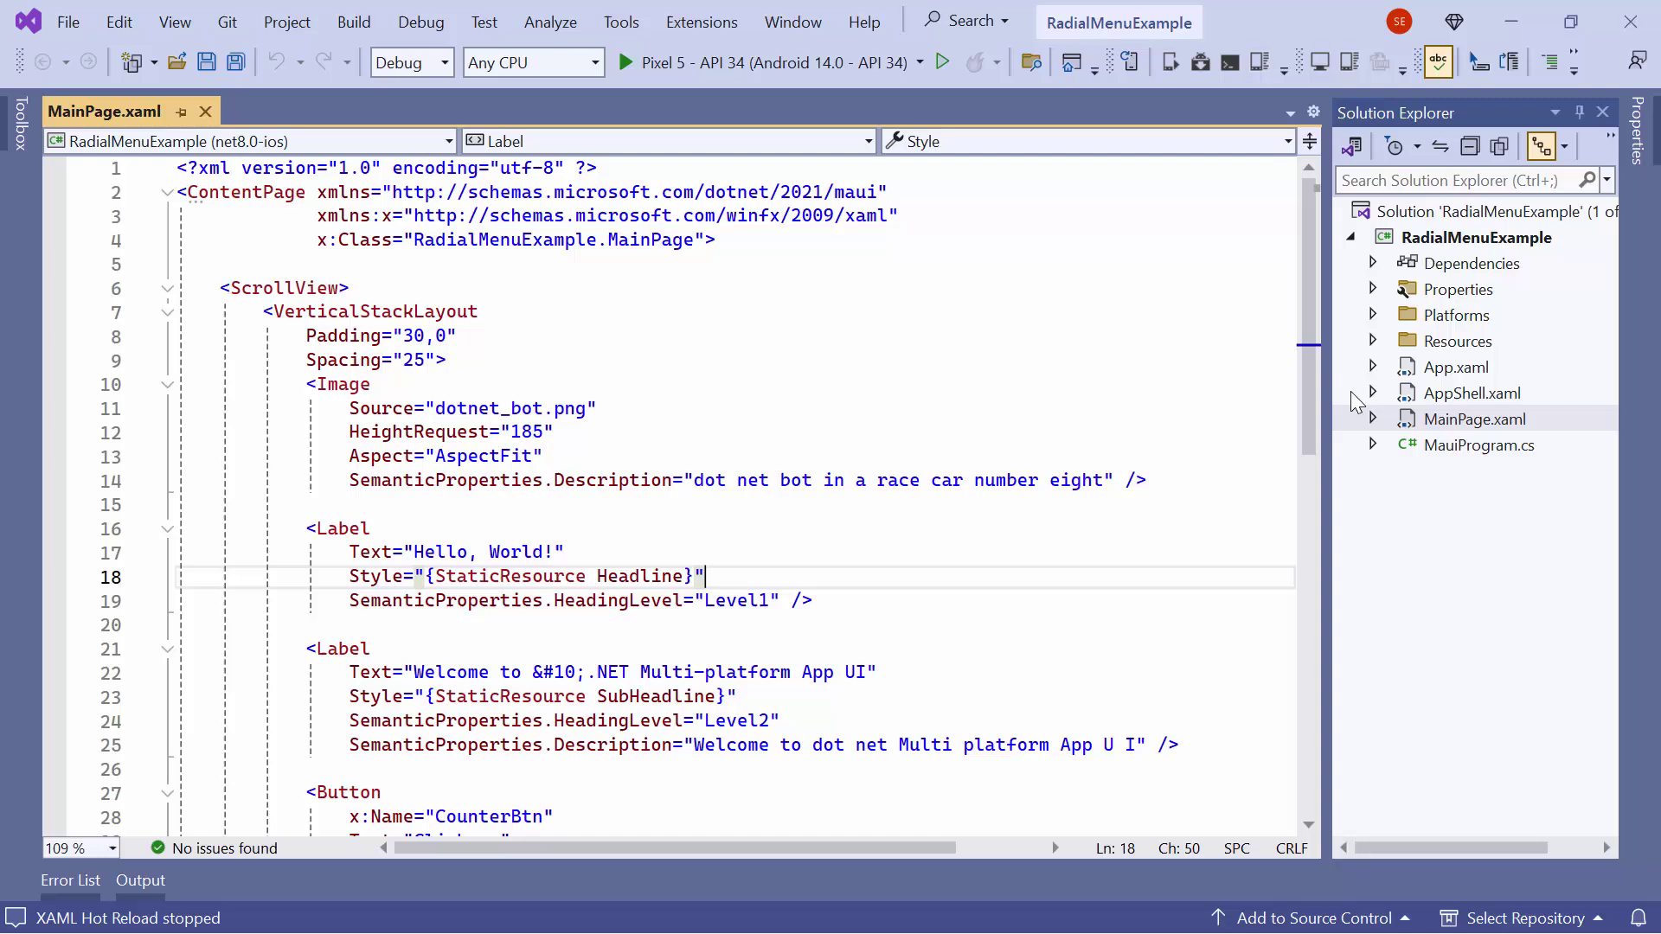
Find Syncfusion.Maui.RadialMenu under NuGet Browse and install version 25.1.38 into RadialMenuExample
left_click(1447, 238)
right_click(1447, 237)
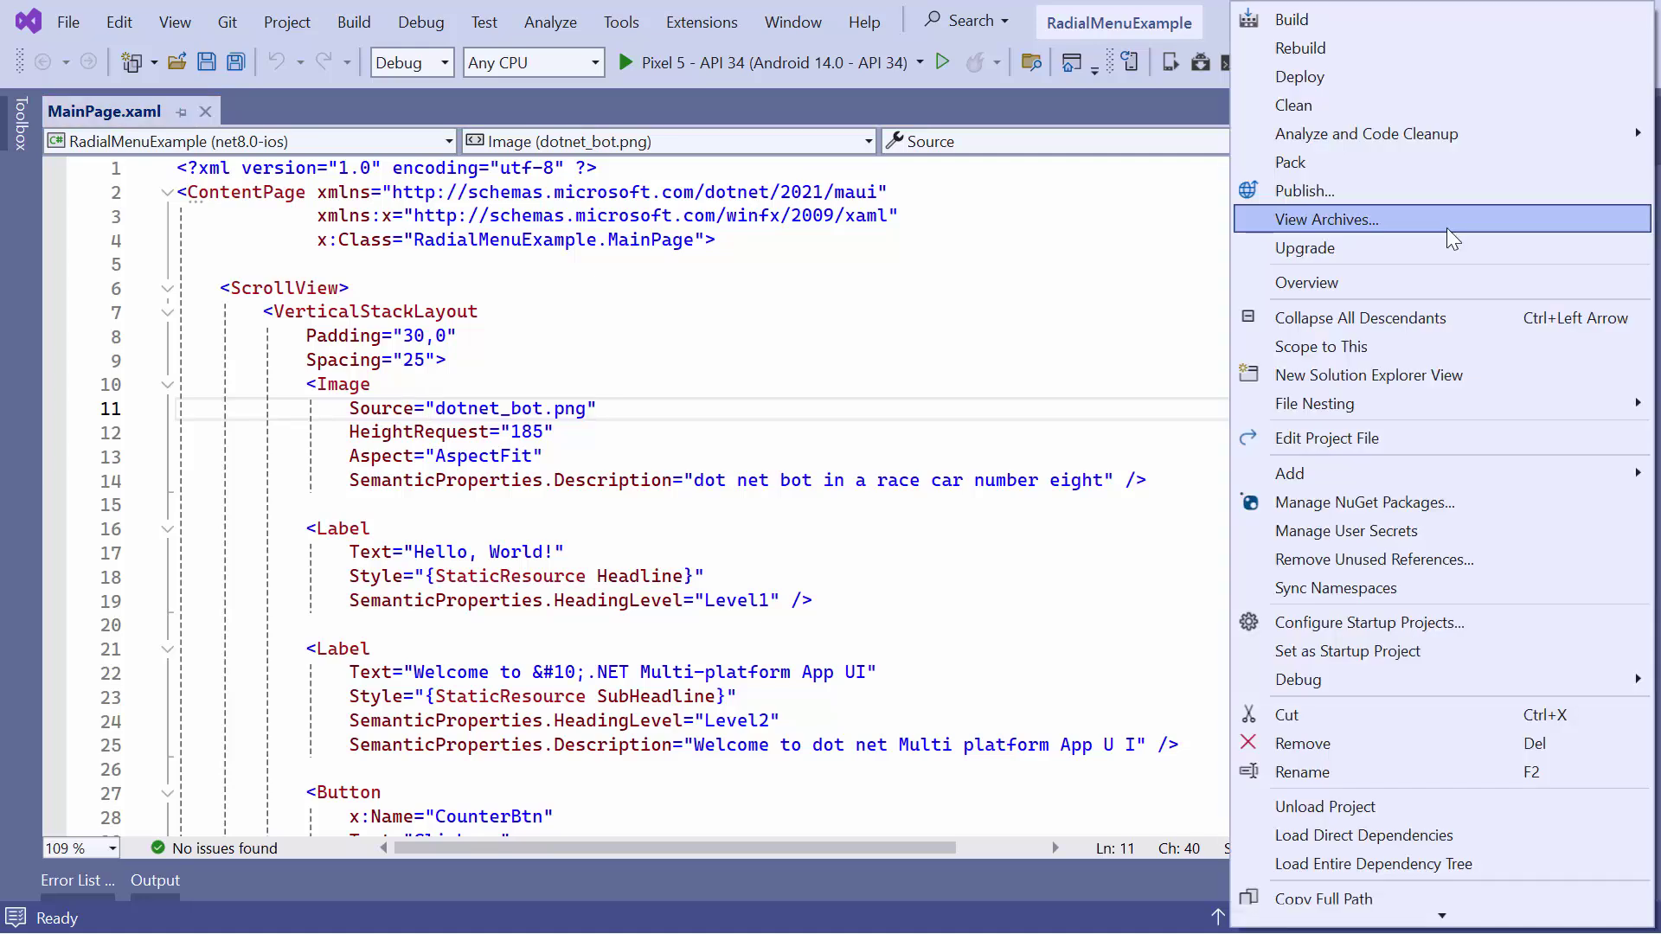
left_click(1401, 503)
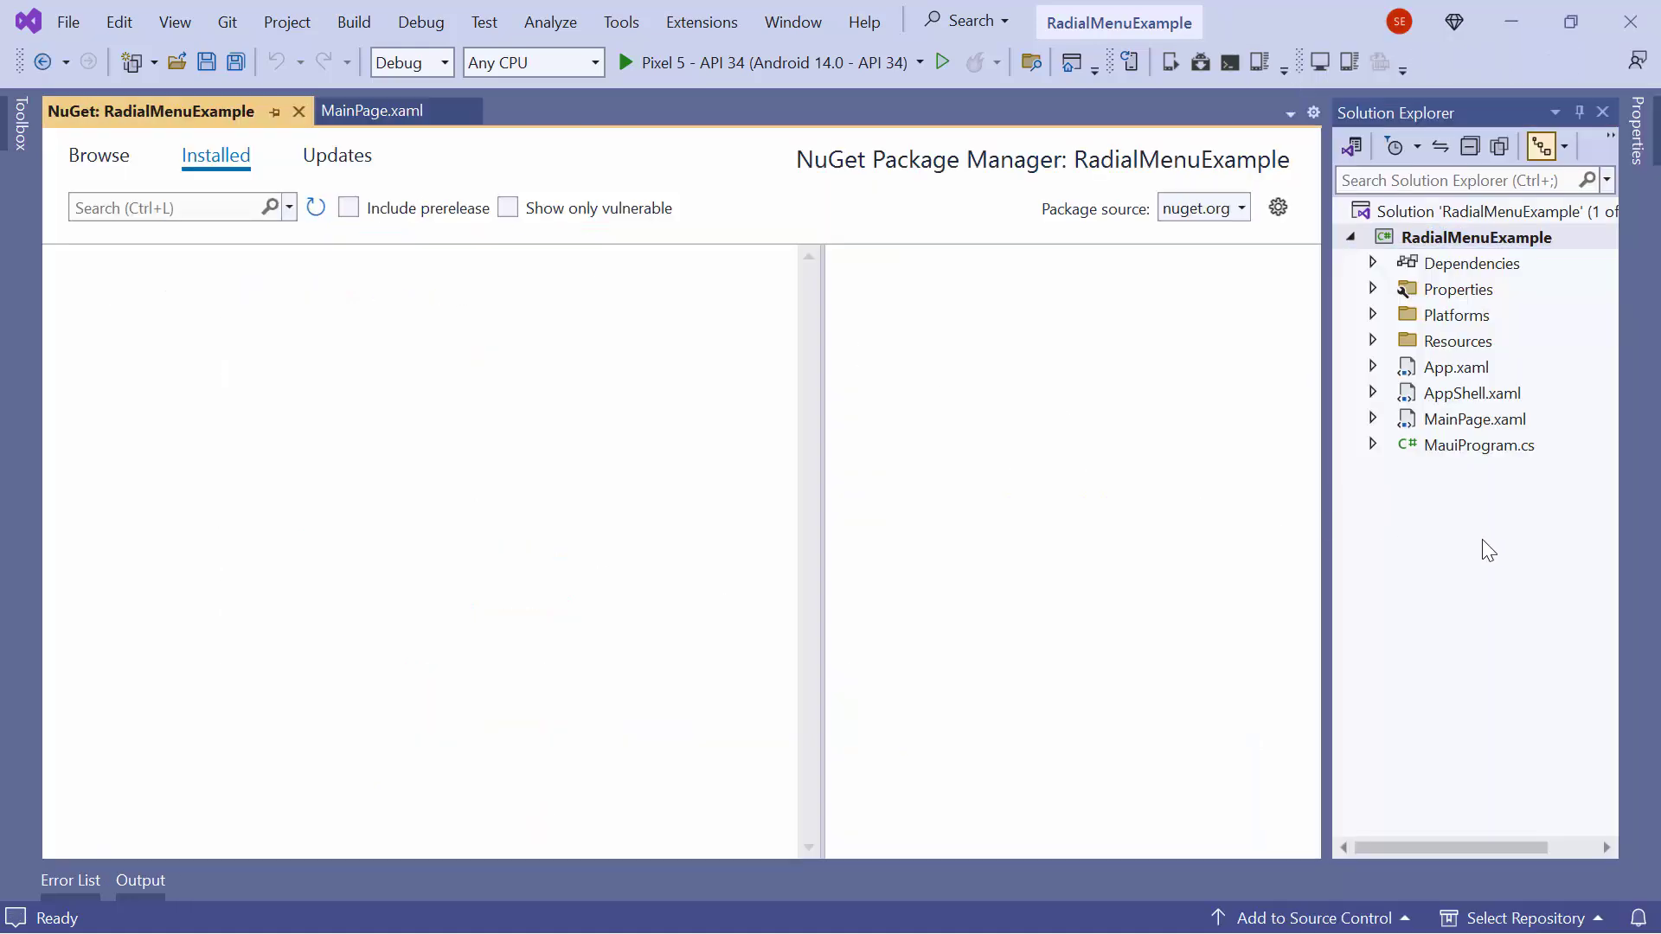
left_click(1491, 550)
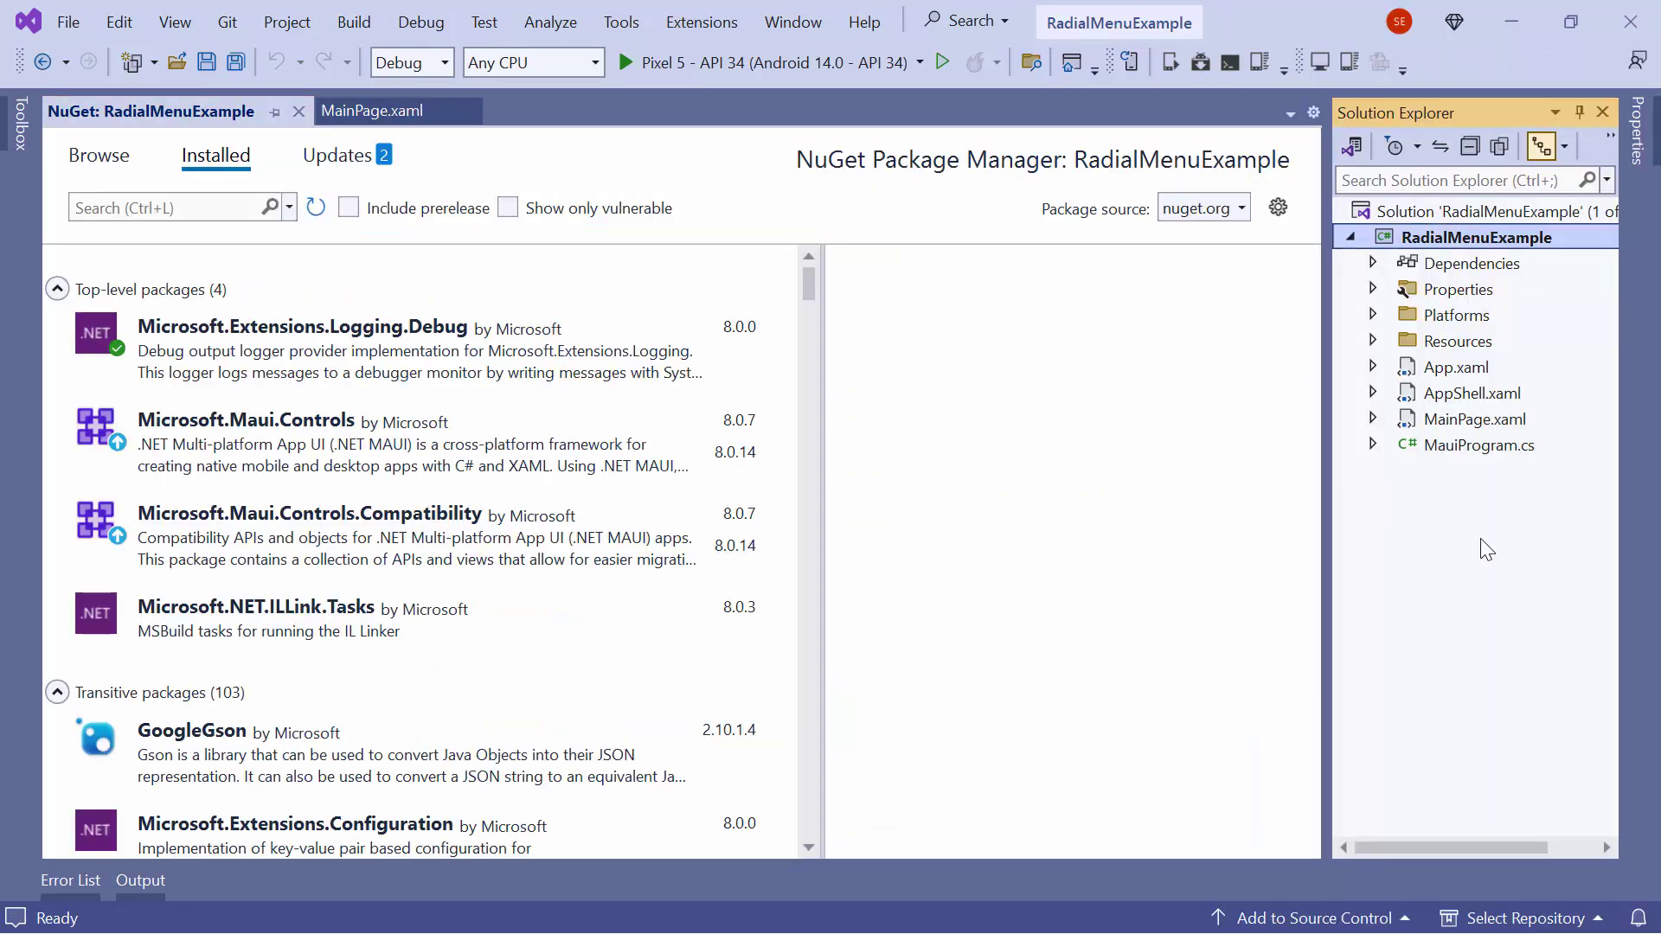
left_click(104, 163)
left_click(157, 210)
type("Syncfusion")
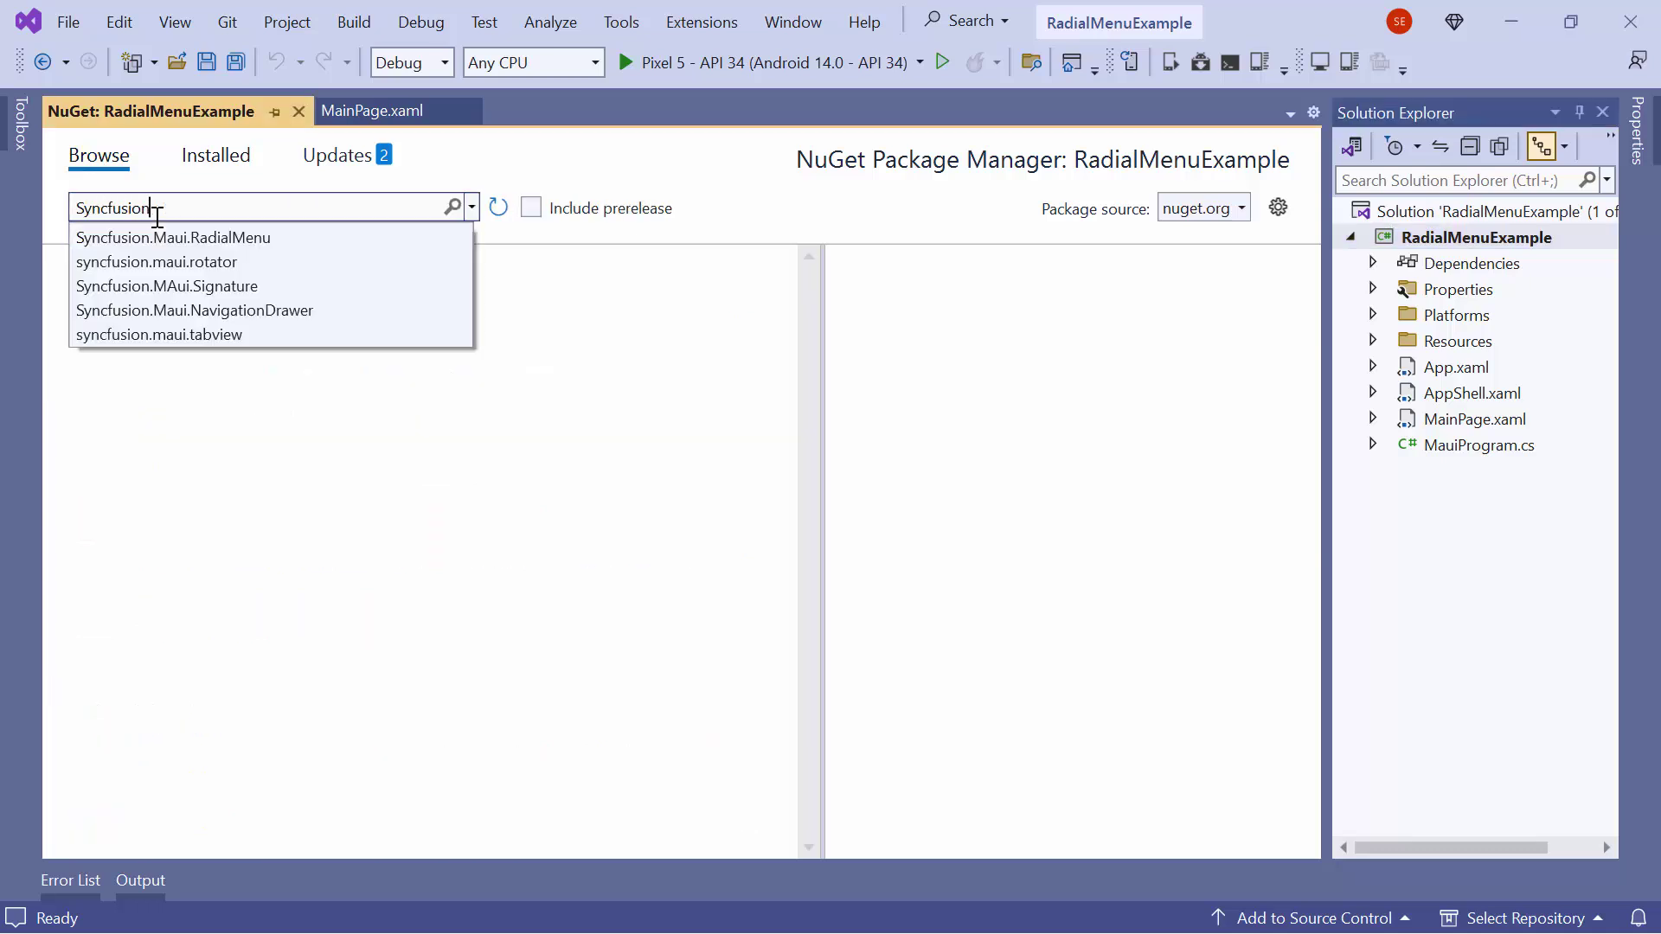
type(".Maui.RadialMenu")
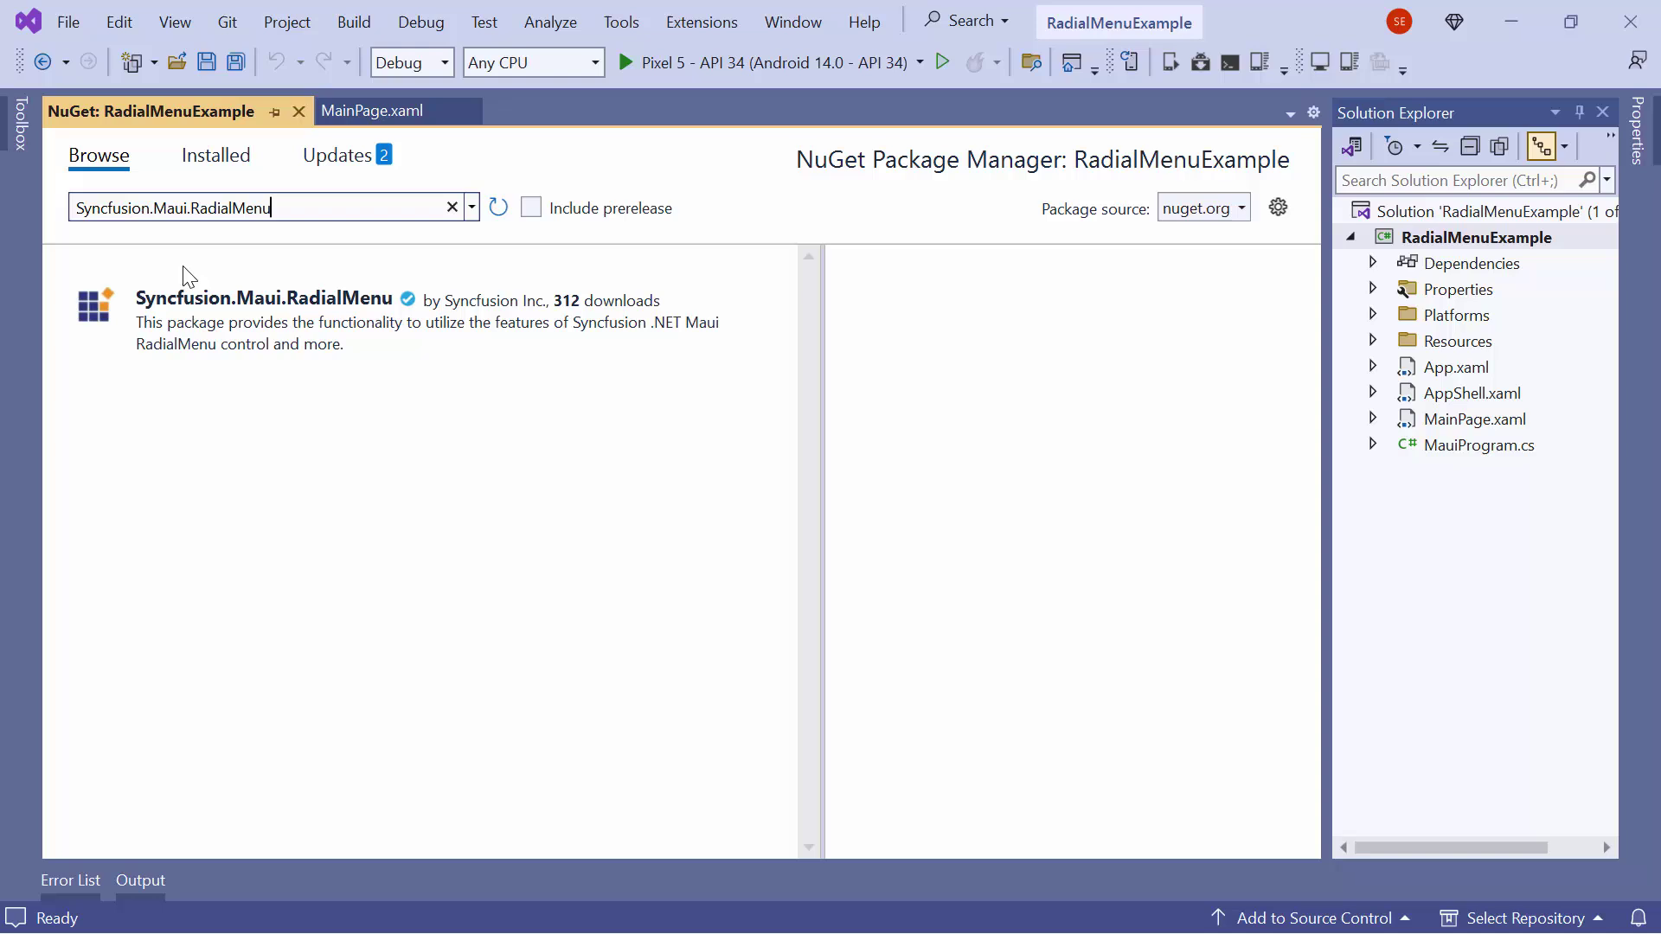
left_click(261, 335)
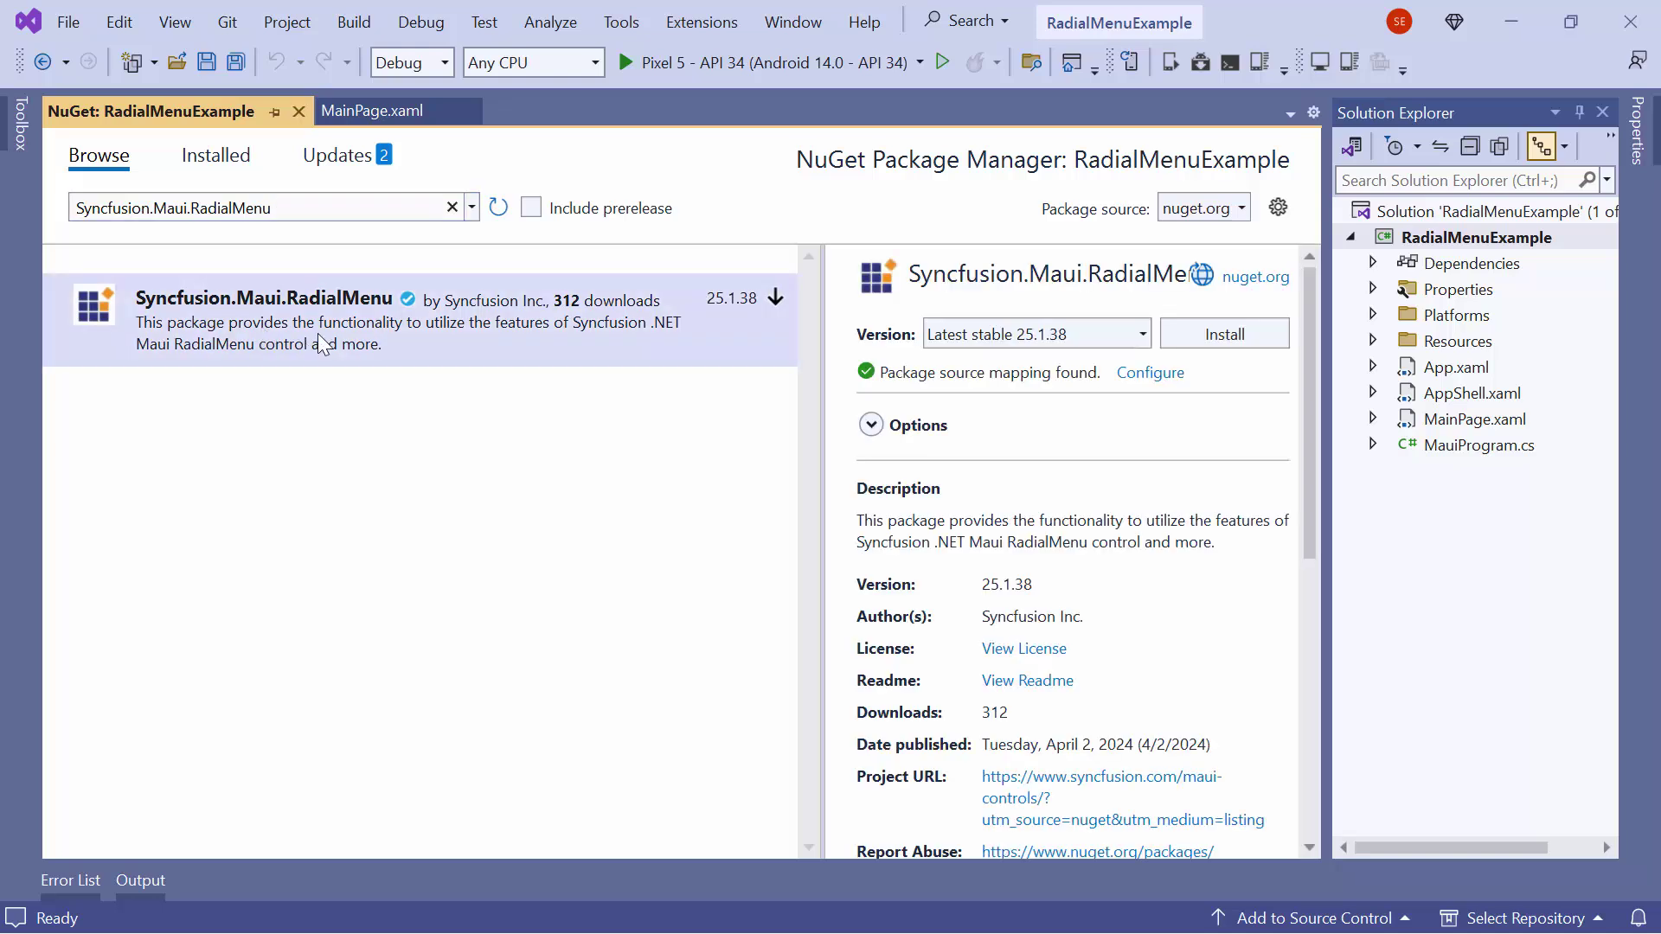
left_click(1220, 341)
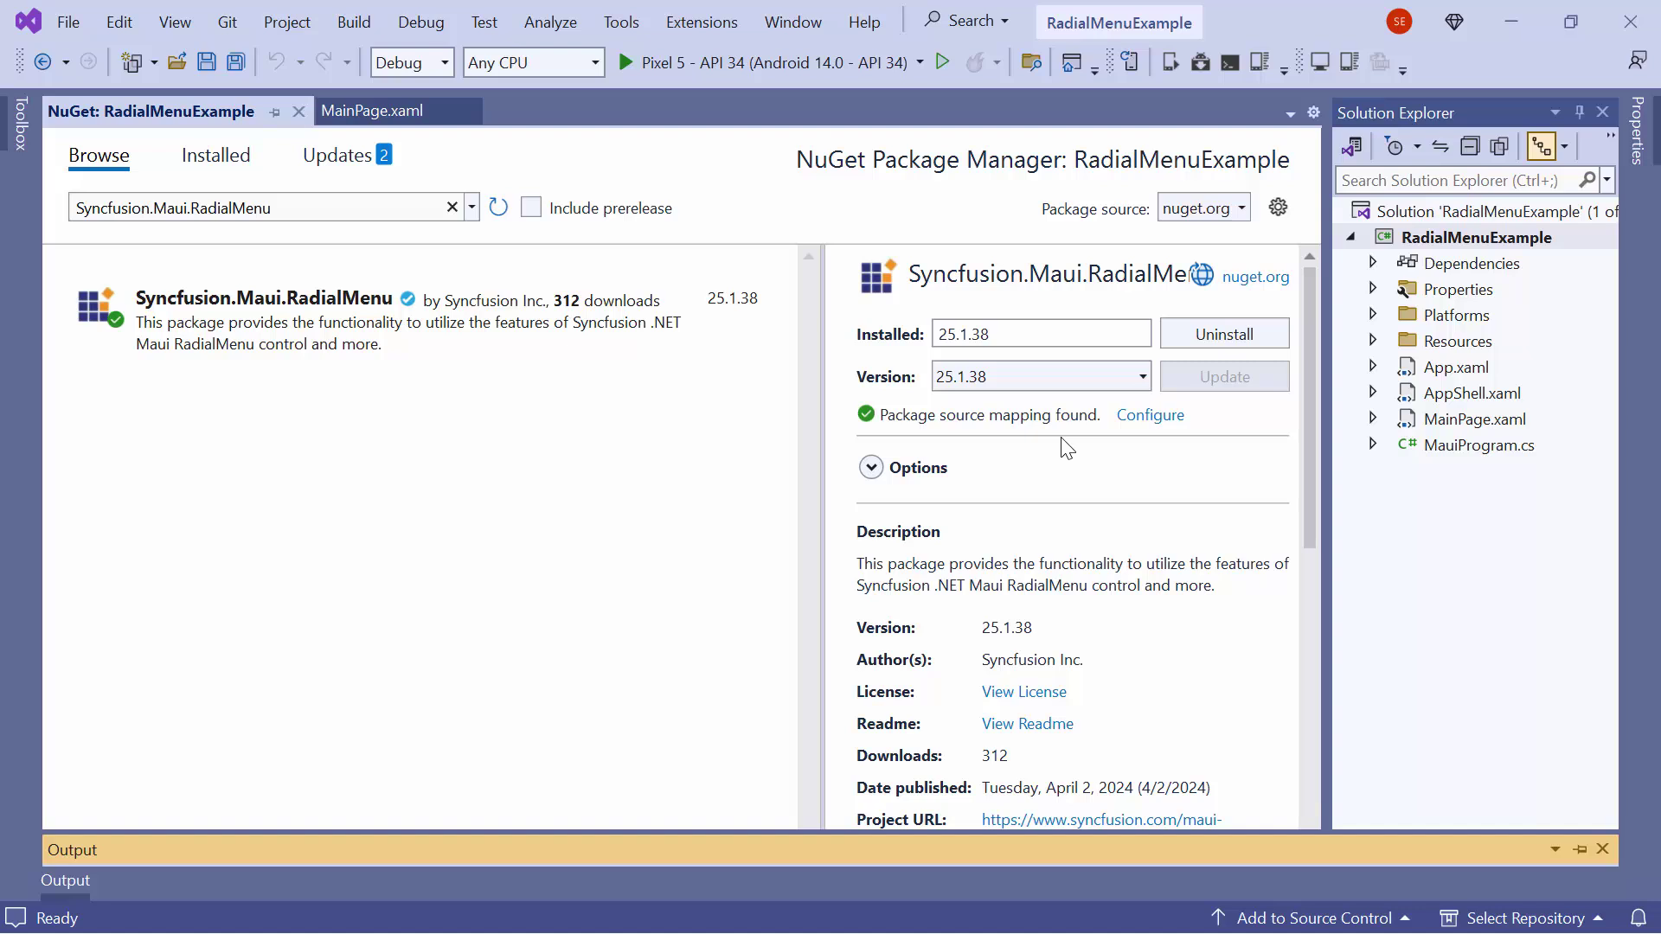
Add a using Syncfusion.Maui.Core.Hosting directive at the top of MauiProgram.cs
left_click(1476, 446)
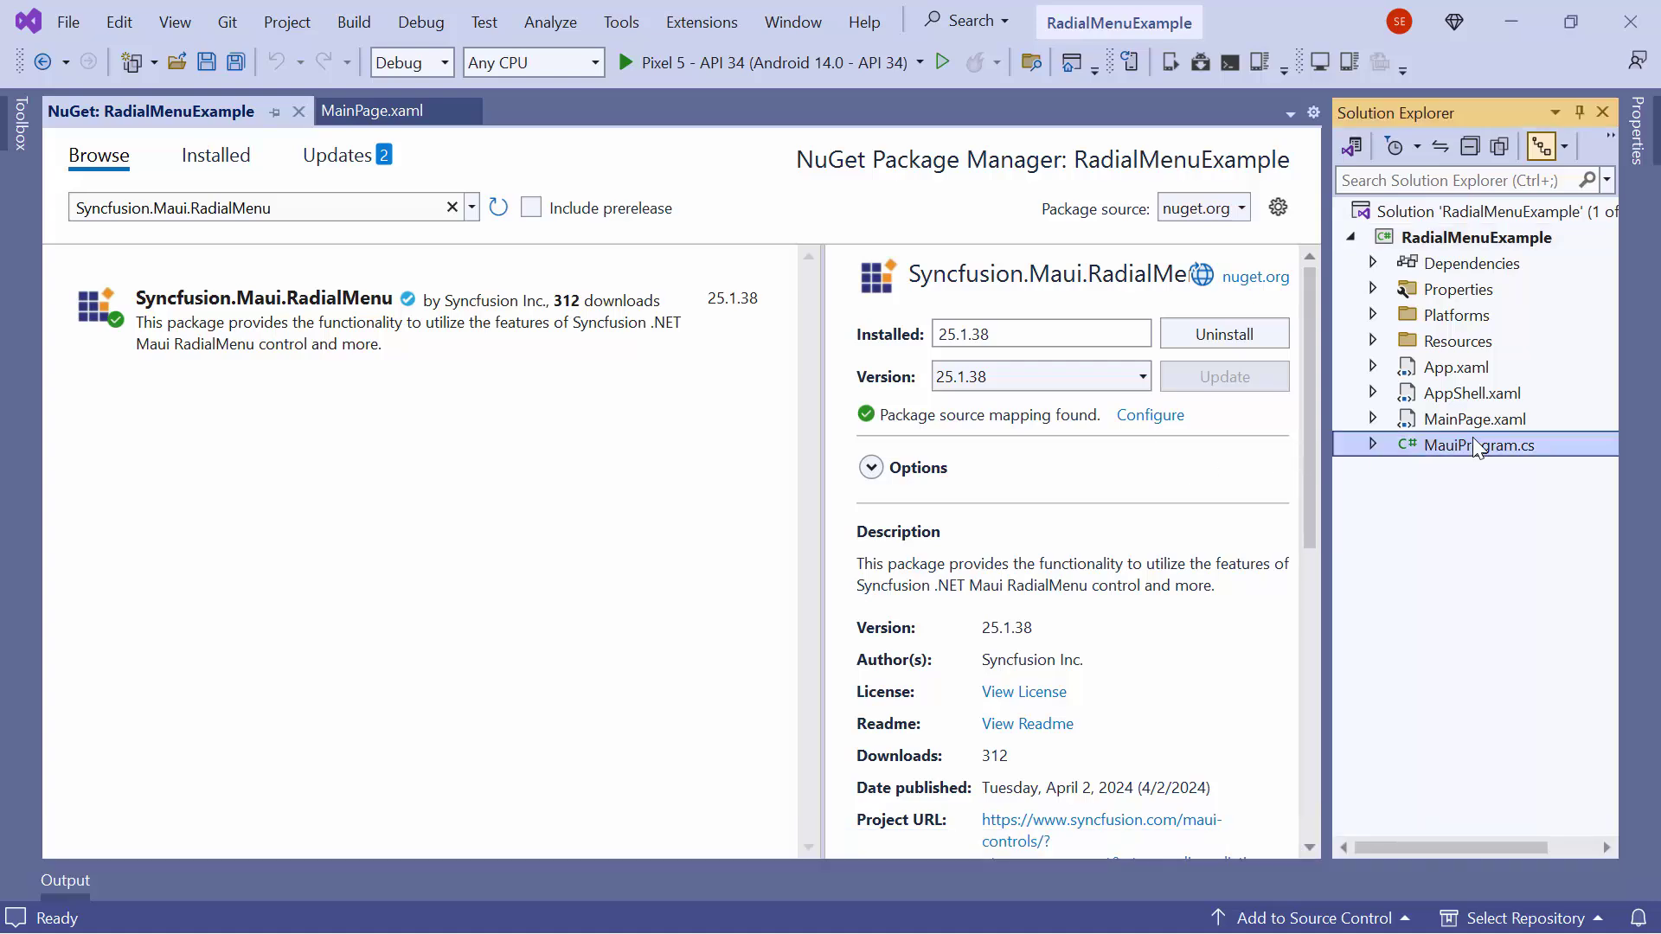
double_click(1473, 446)
left_click(604, 168)
key("Return")
type("using ")
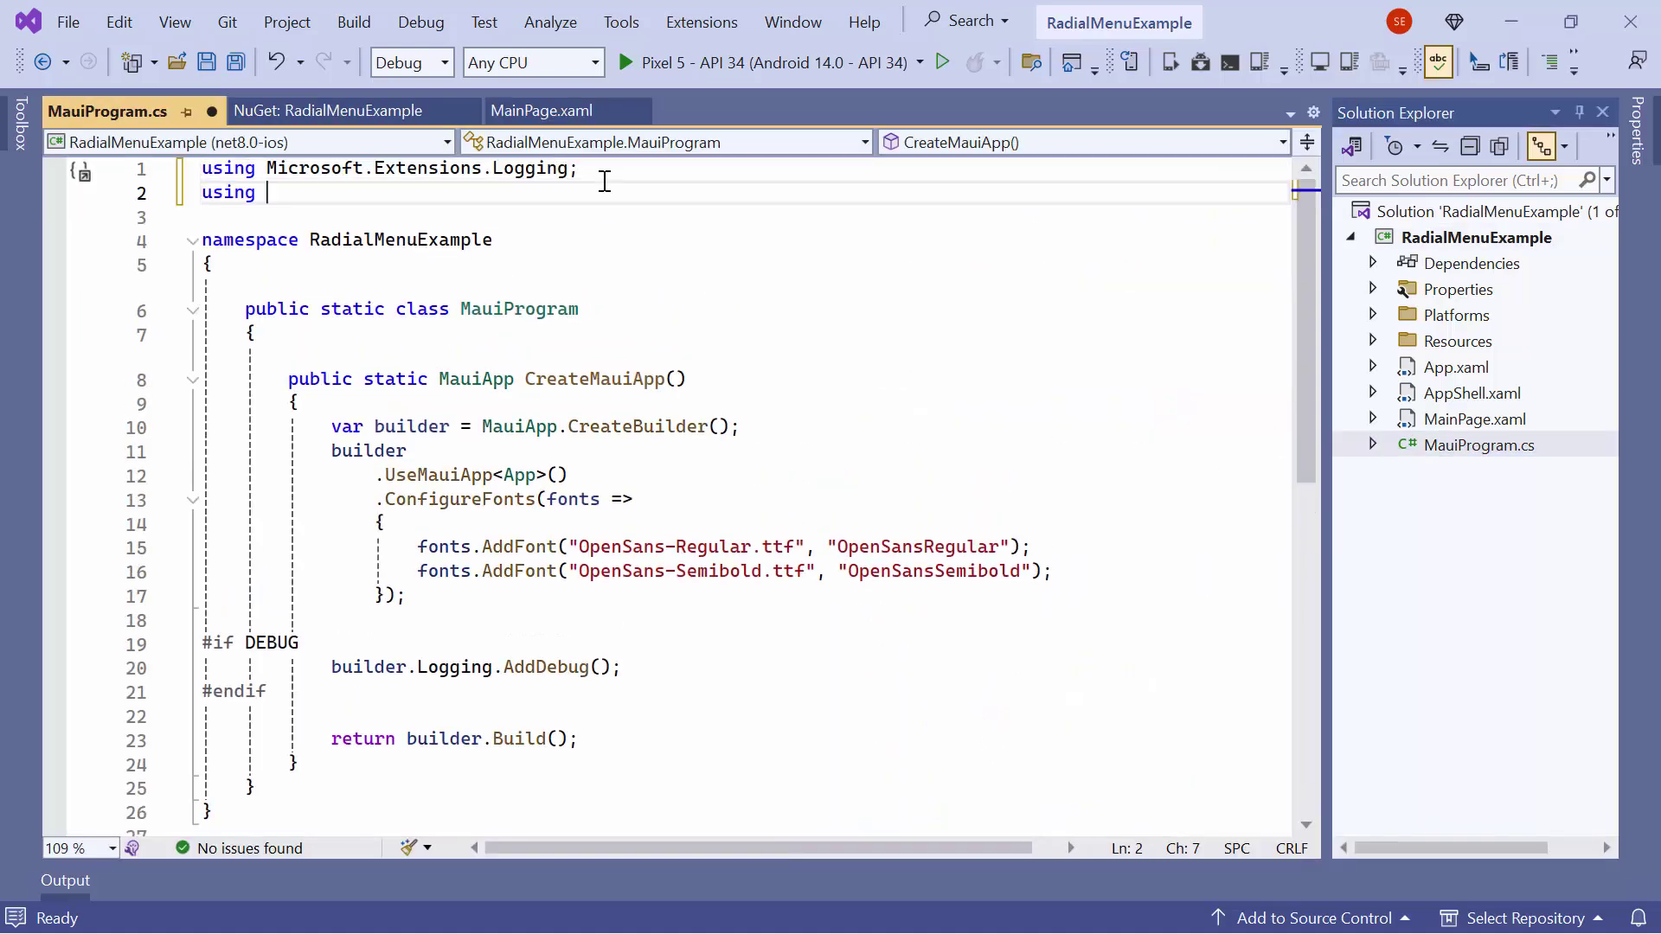
type("Syncfusion.Maui")
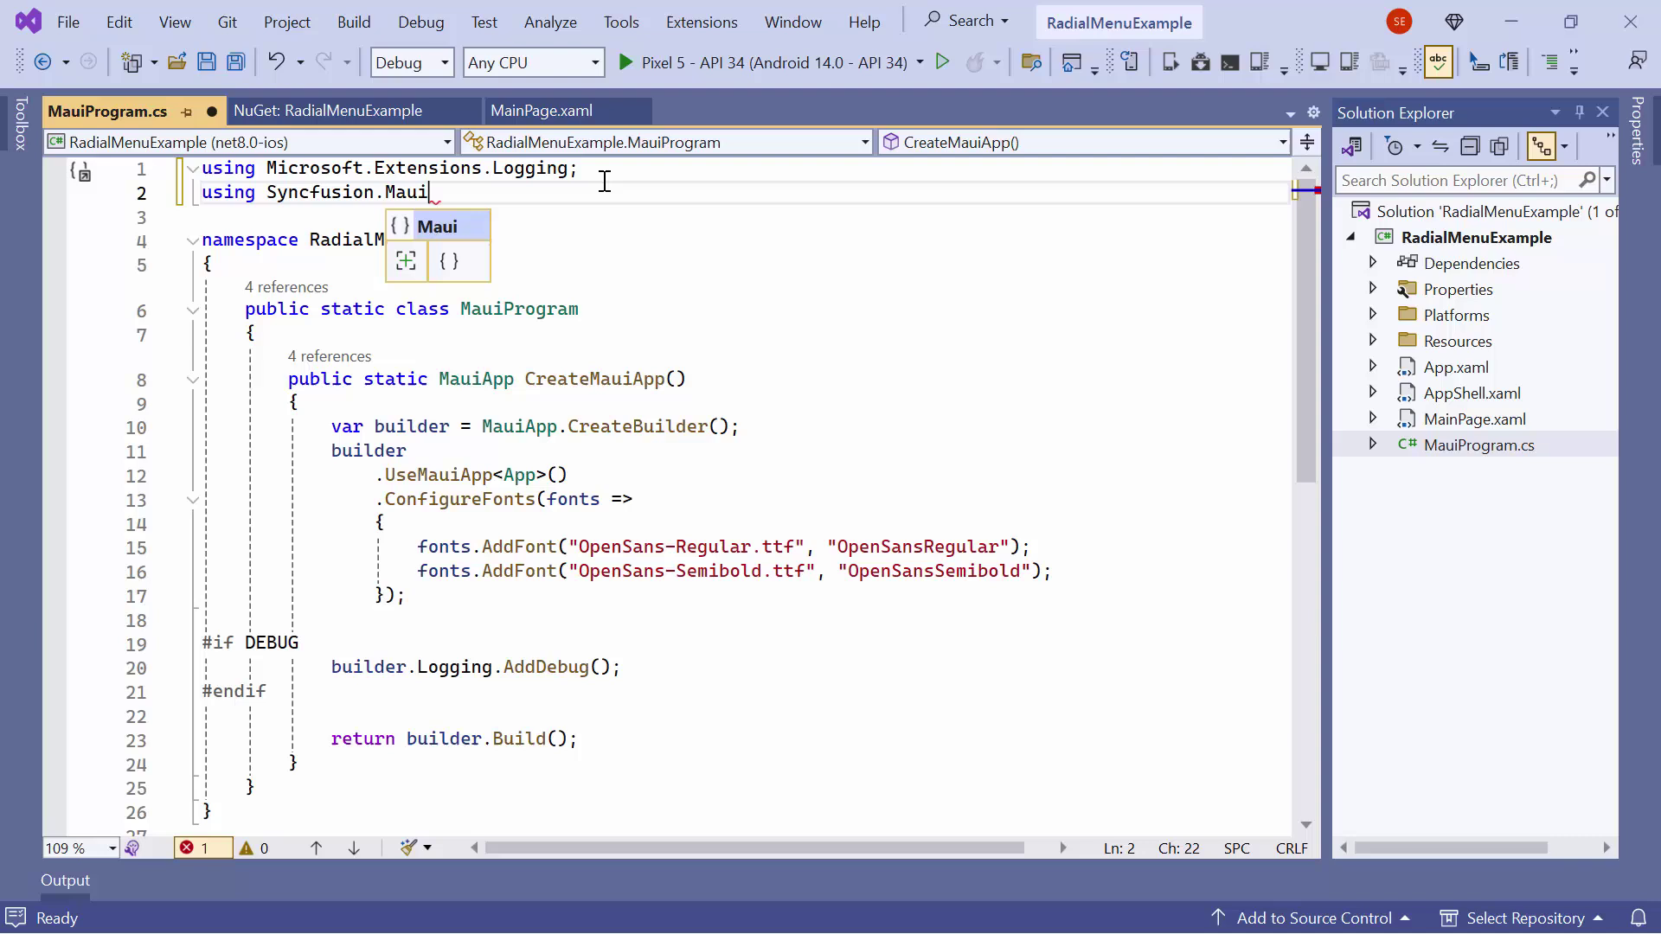
type(".C")
key("Tab")
type(".Hosting;")
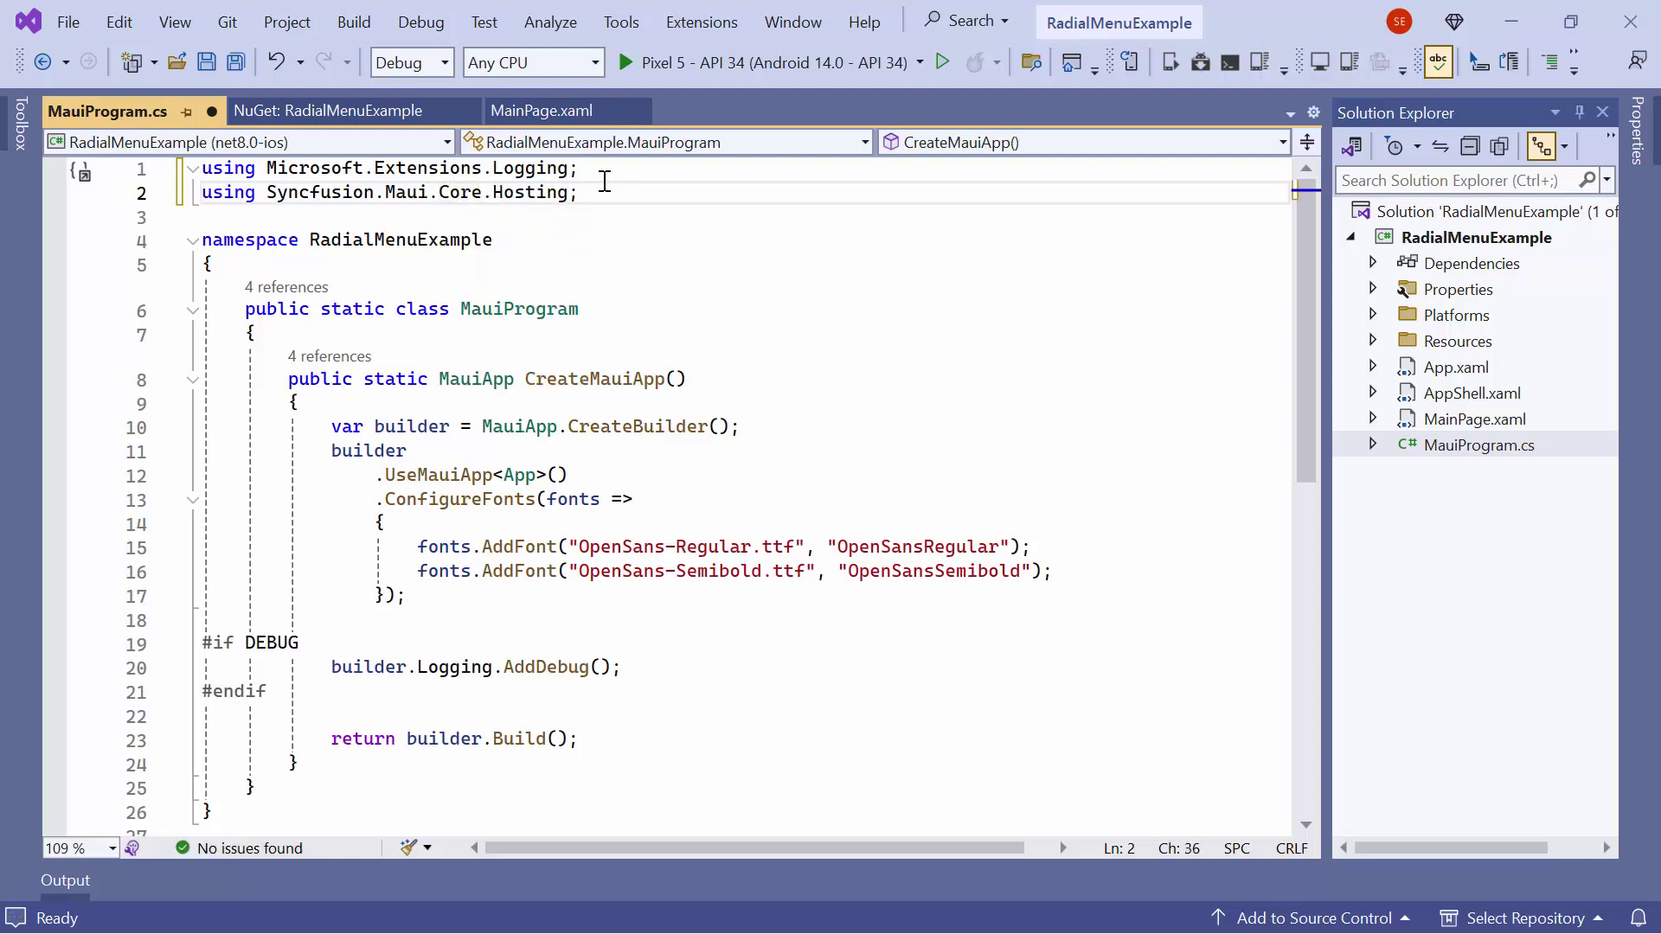
Chain .ConfigureSyncfusionCore() onto the builder after UseMauiApp<App>()
left_click(571, 475)
key("Return")
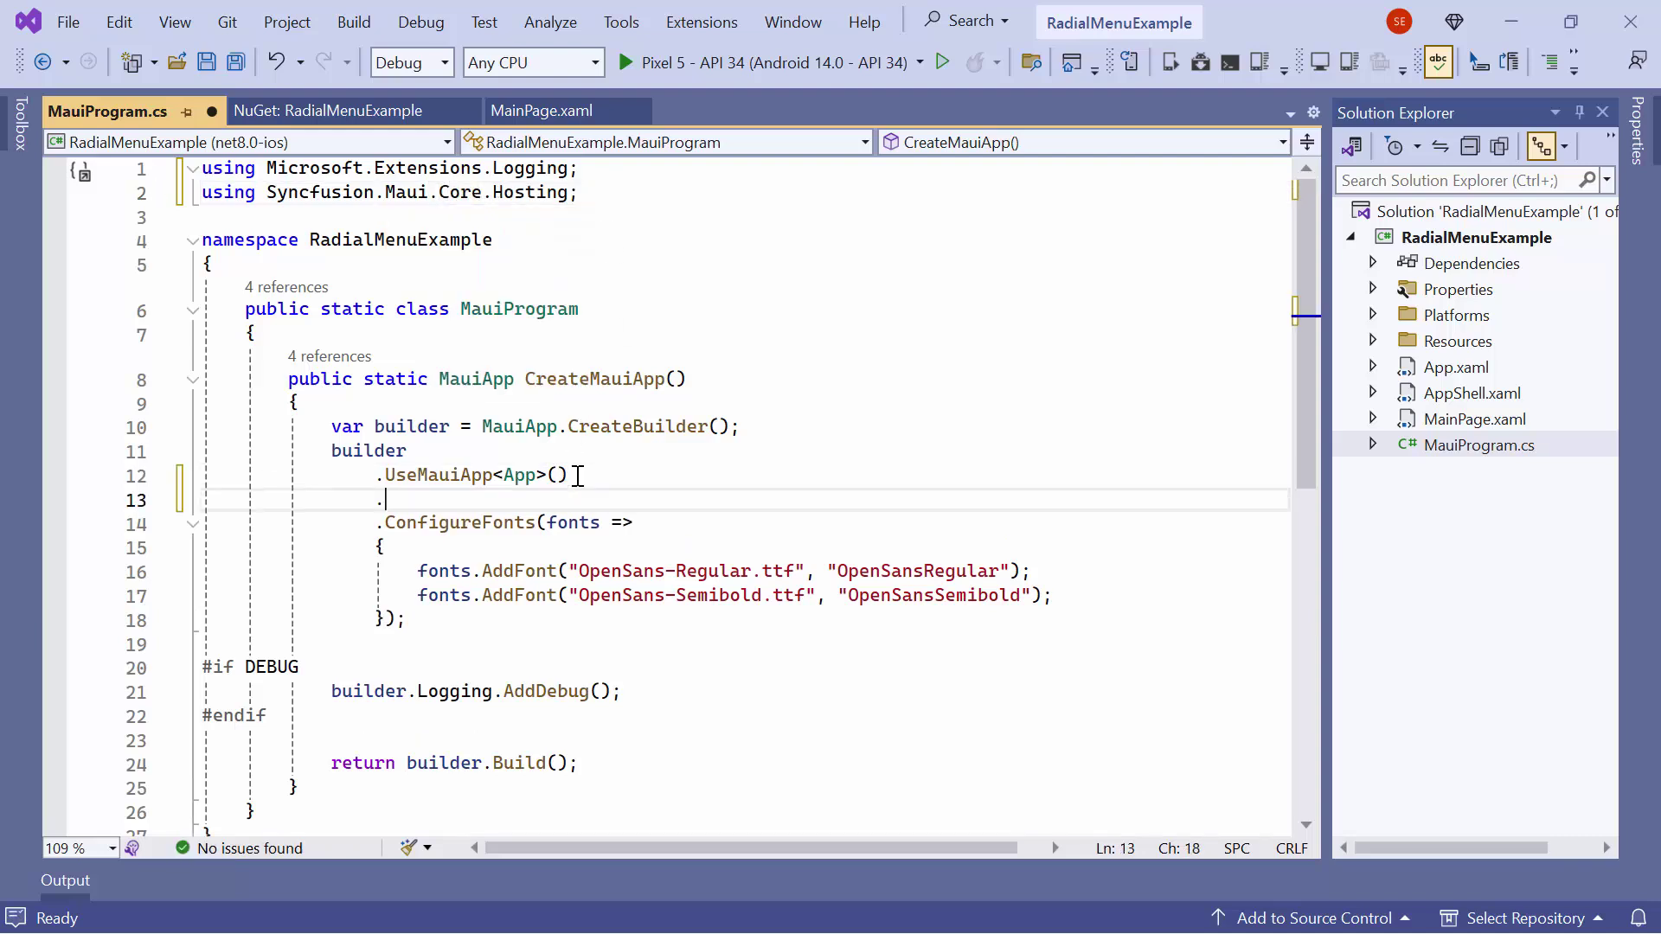
type(".configuresyn")
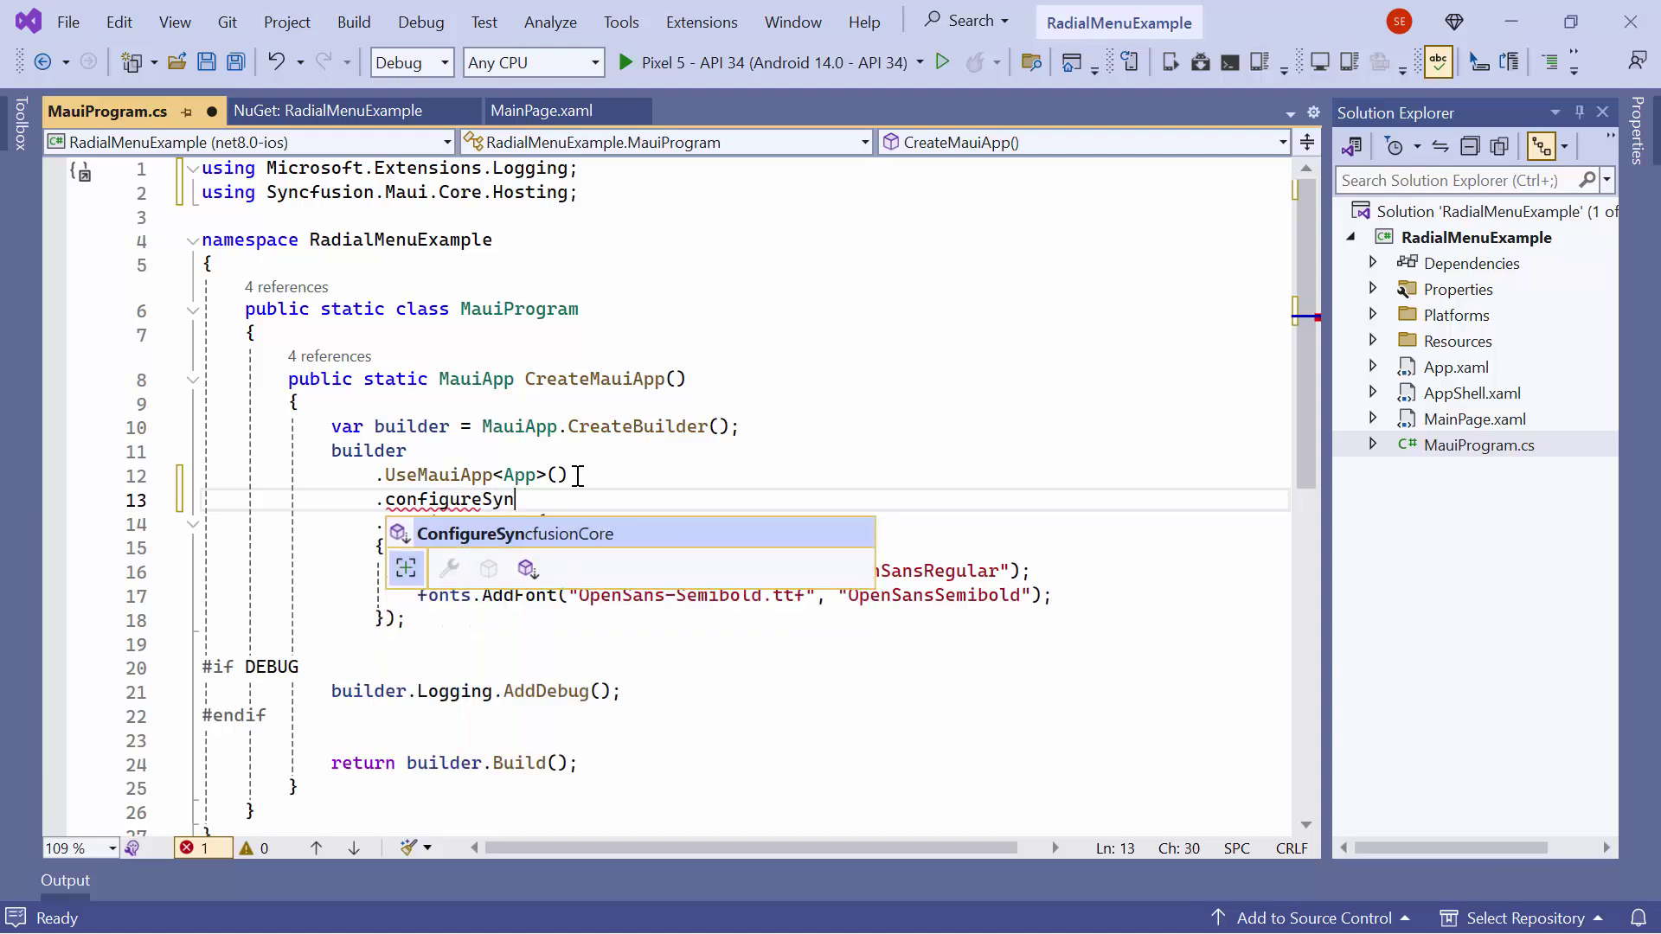
key("Tab")
type("()")
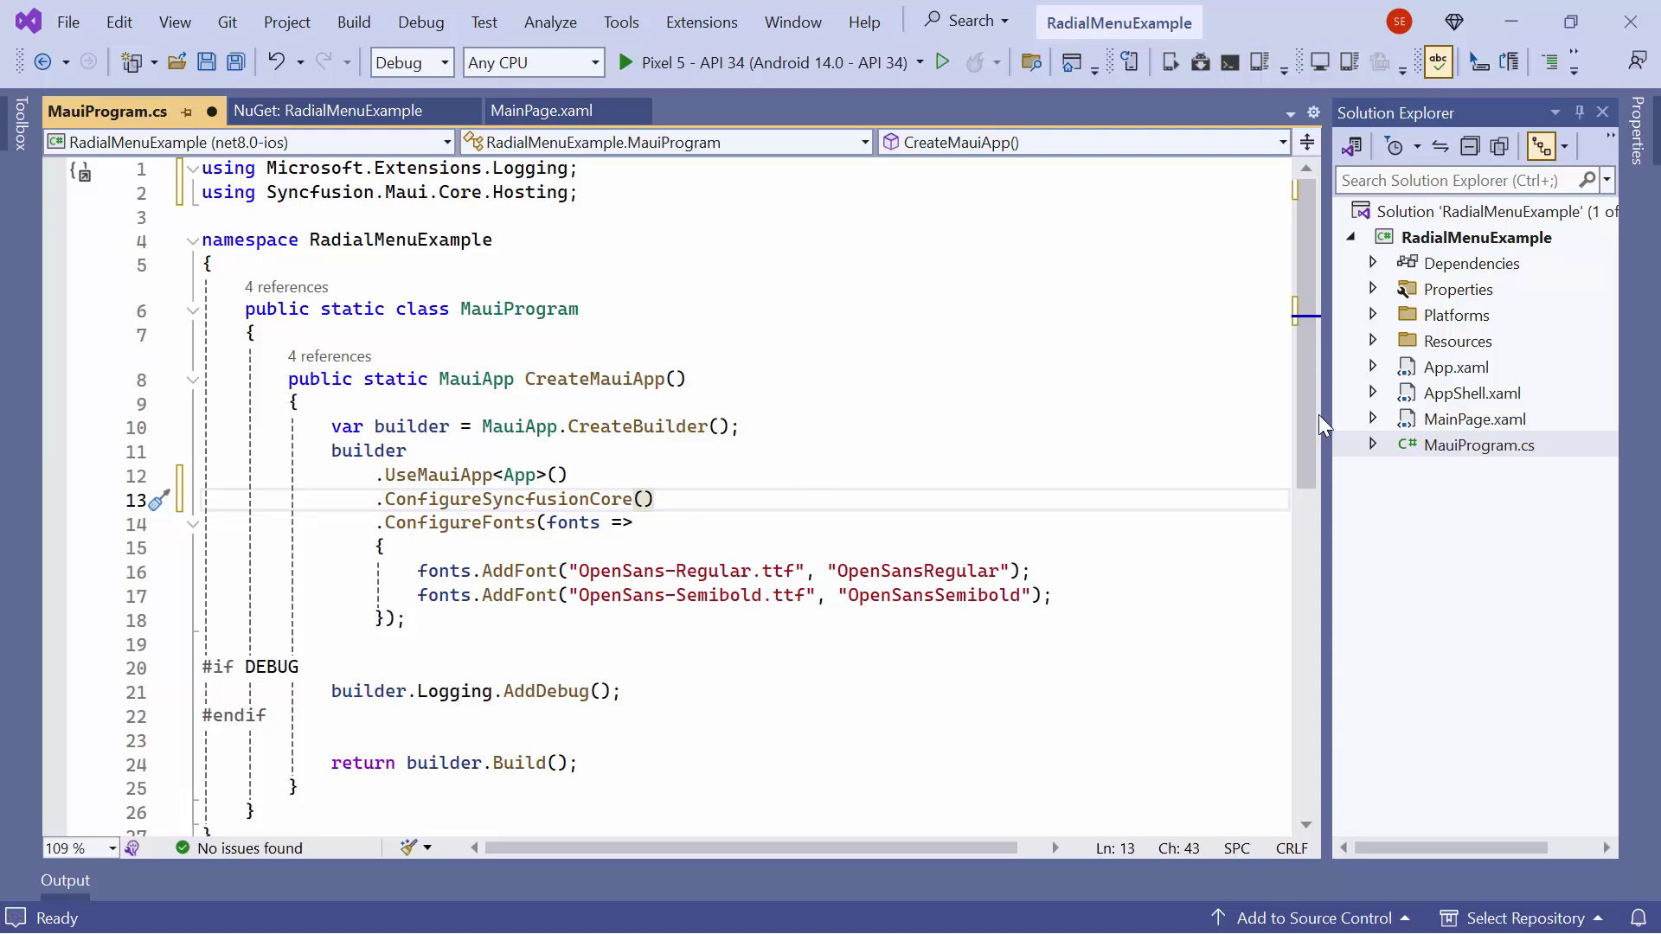
Call Syncfusion.Licensing.SyncfusionLicenseProvider.RegisterLicense with the pasted key on App.xaml.cs line 8
left_click(1373, 368)
double_click(1433, 393)
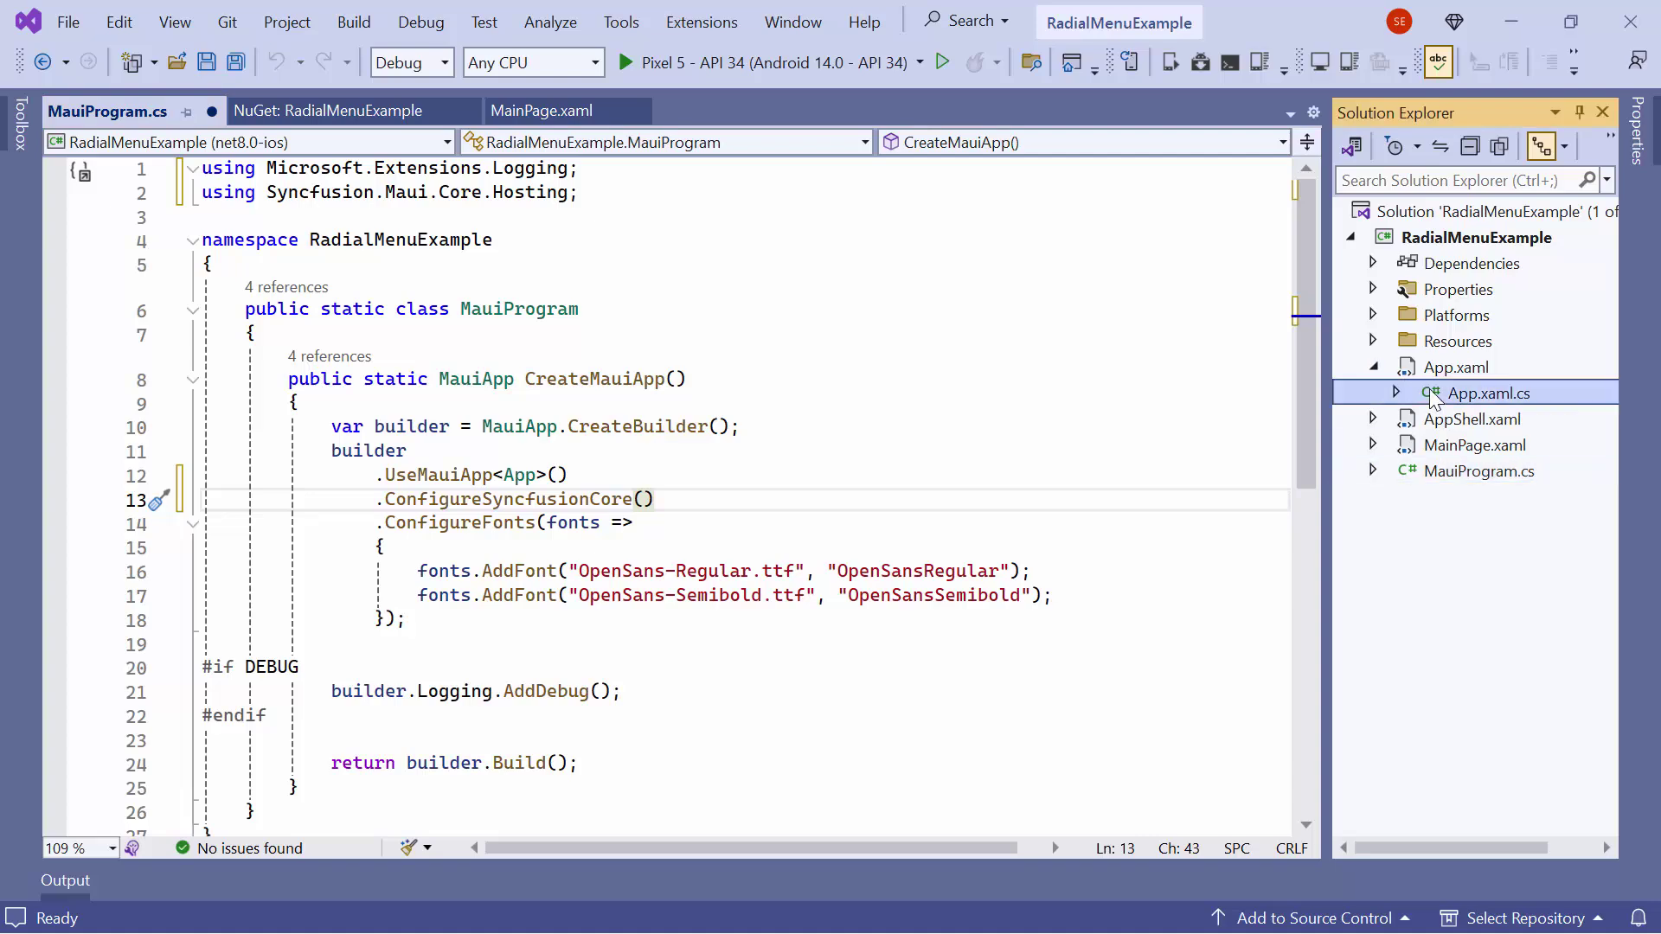
left_click(639, 389)
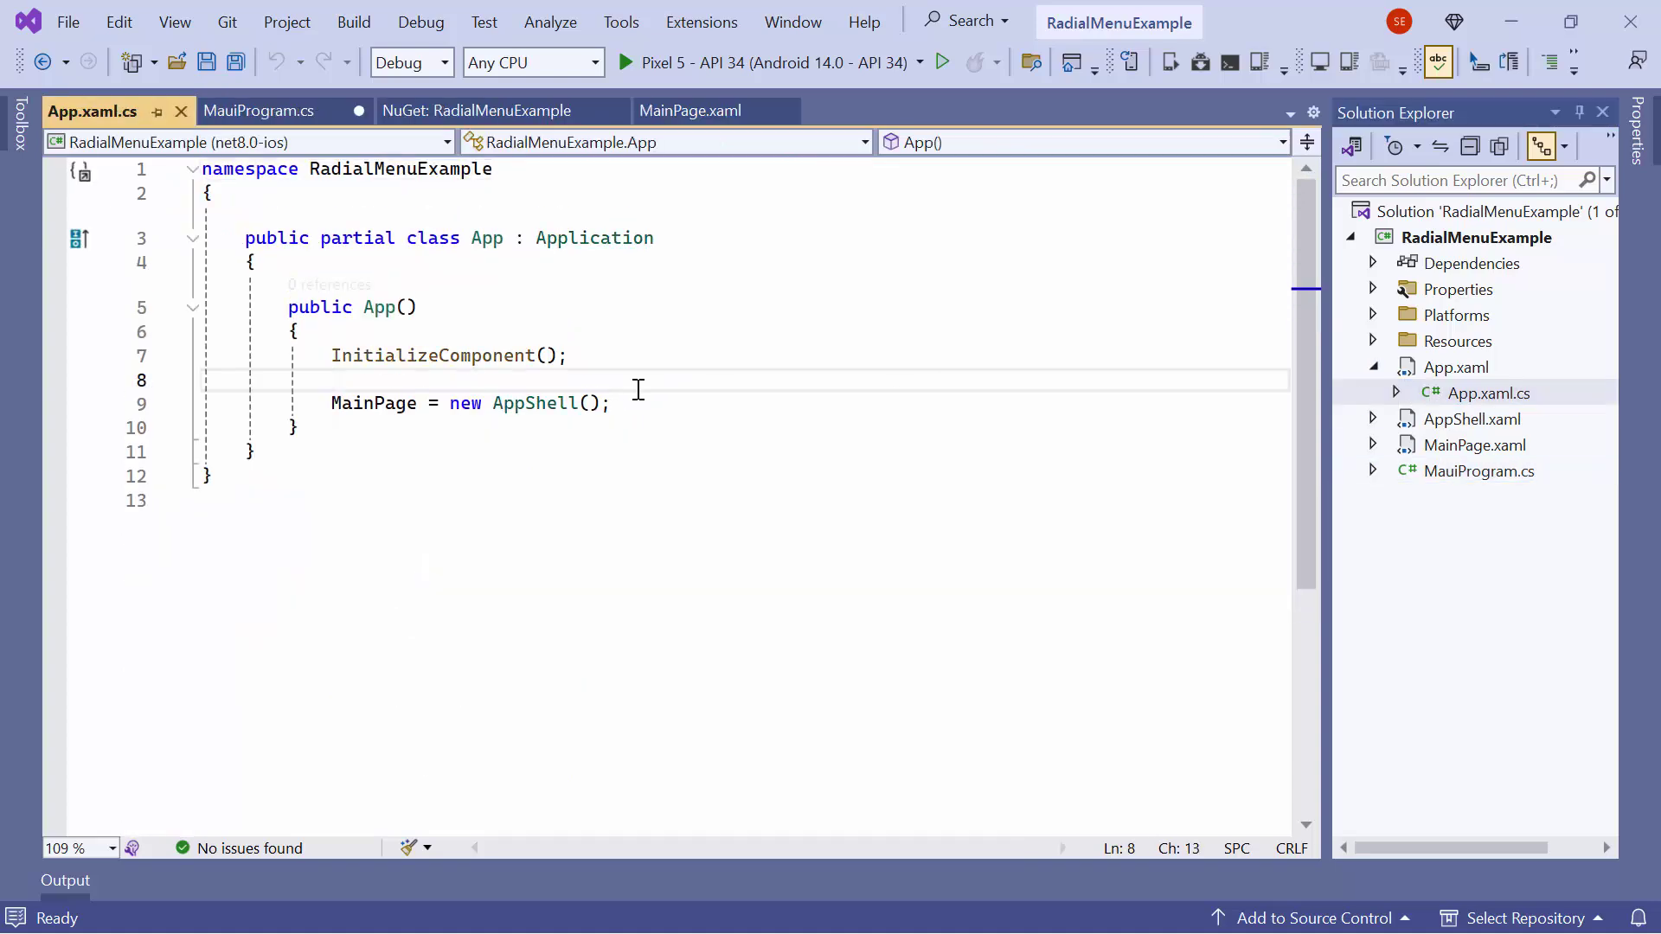
type("Syn")
key("Tab")
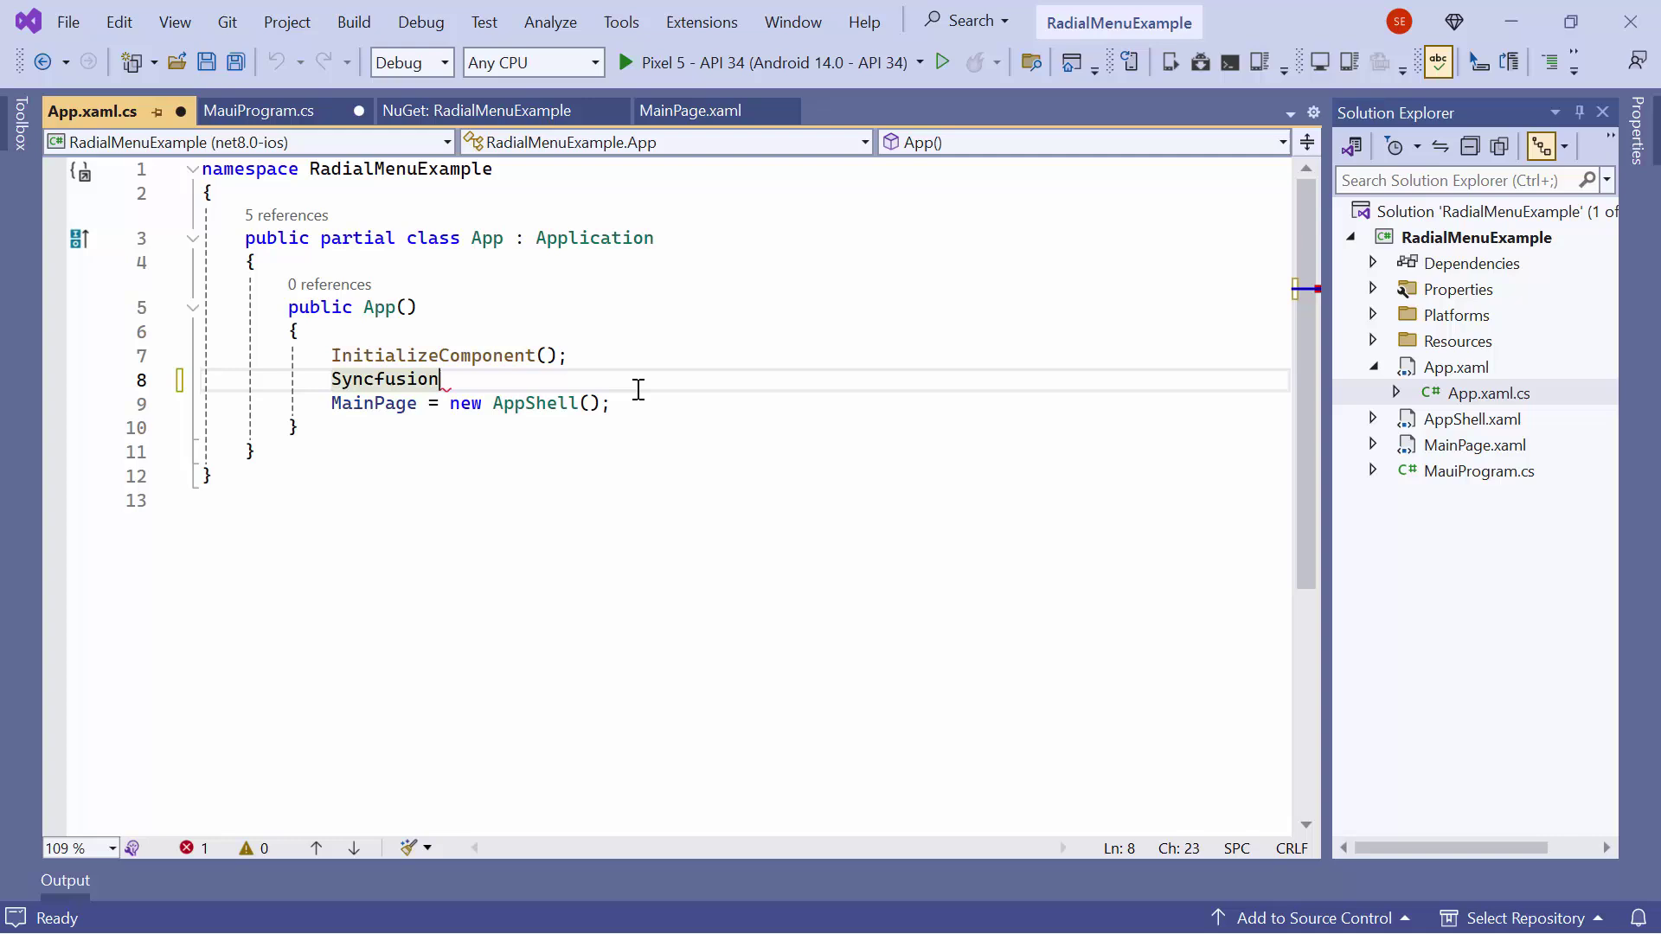
type(".li")
key("Tab")
type(".")
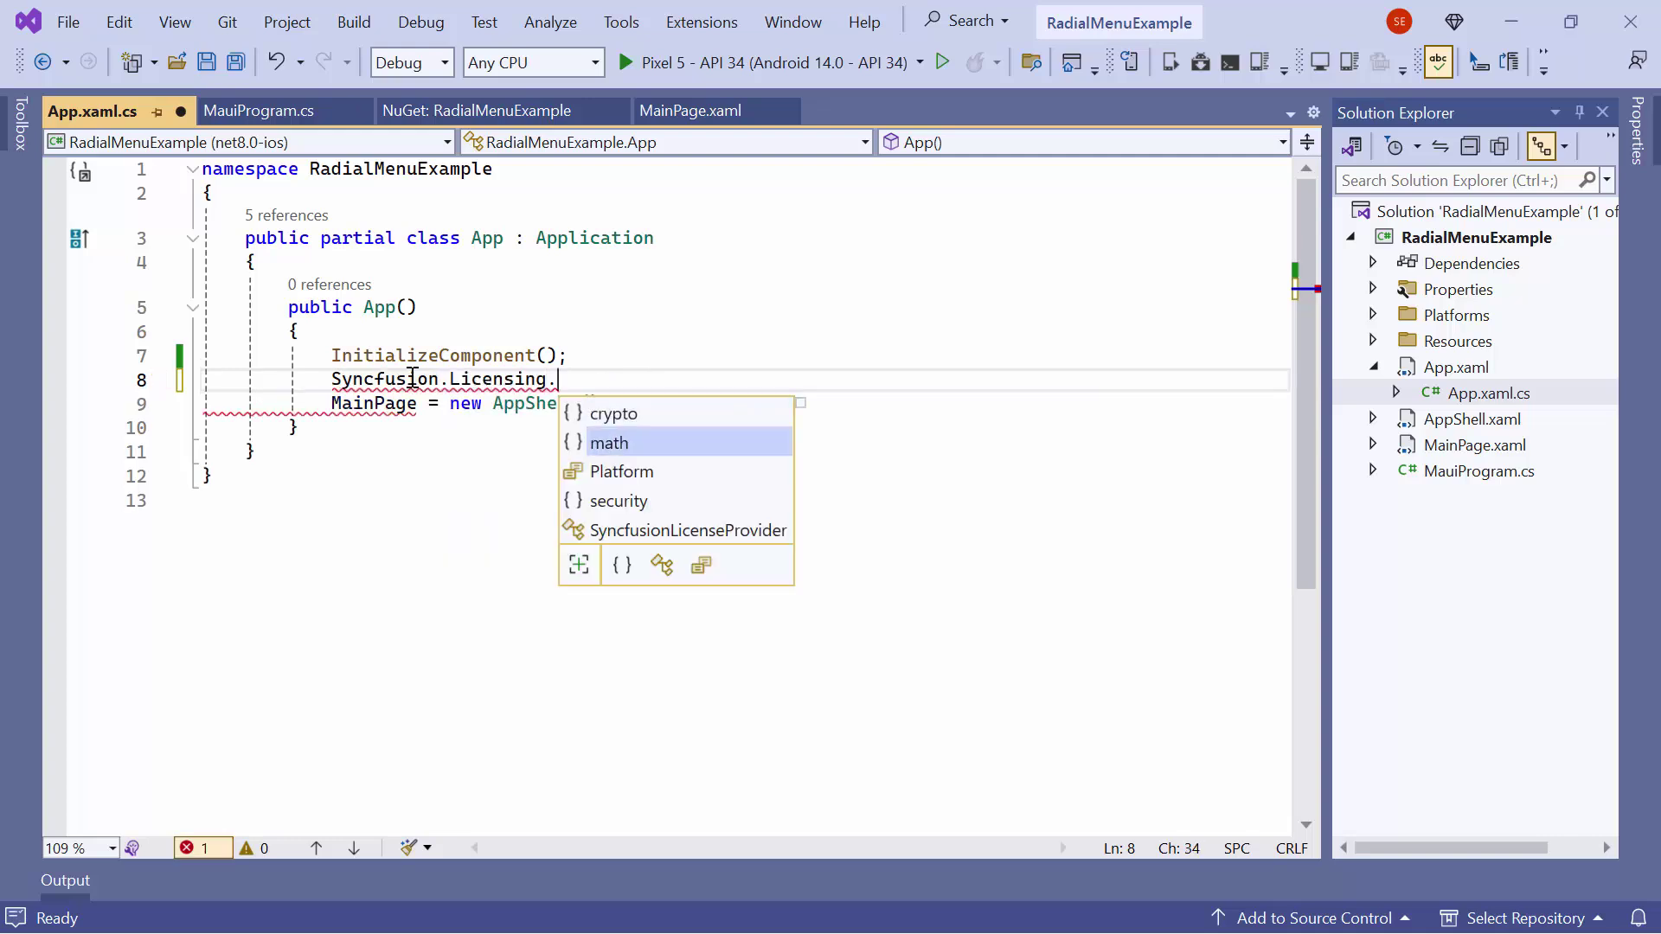
key("Down")
key("Tab")
type(".RegisterLicense(\"")
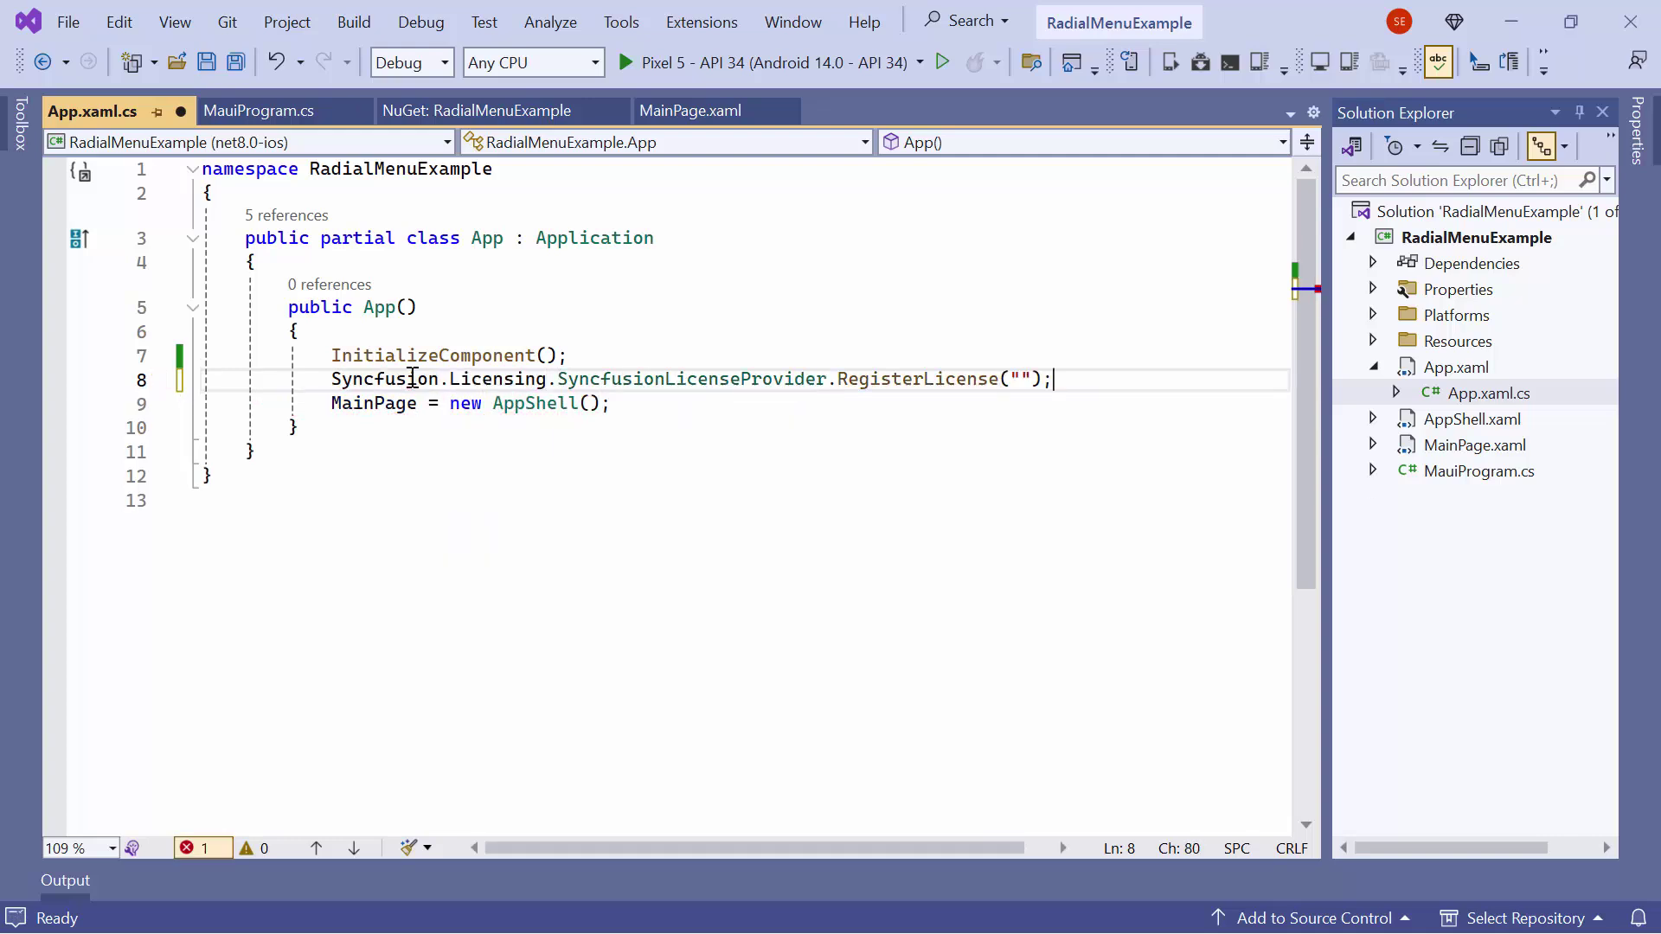
key("ctrl+v")
left_click(726, 263)
left_click_drag(957, 856, 636, 856)
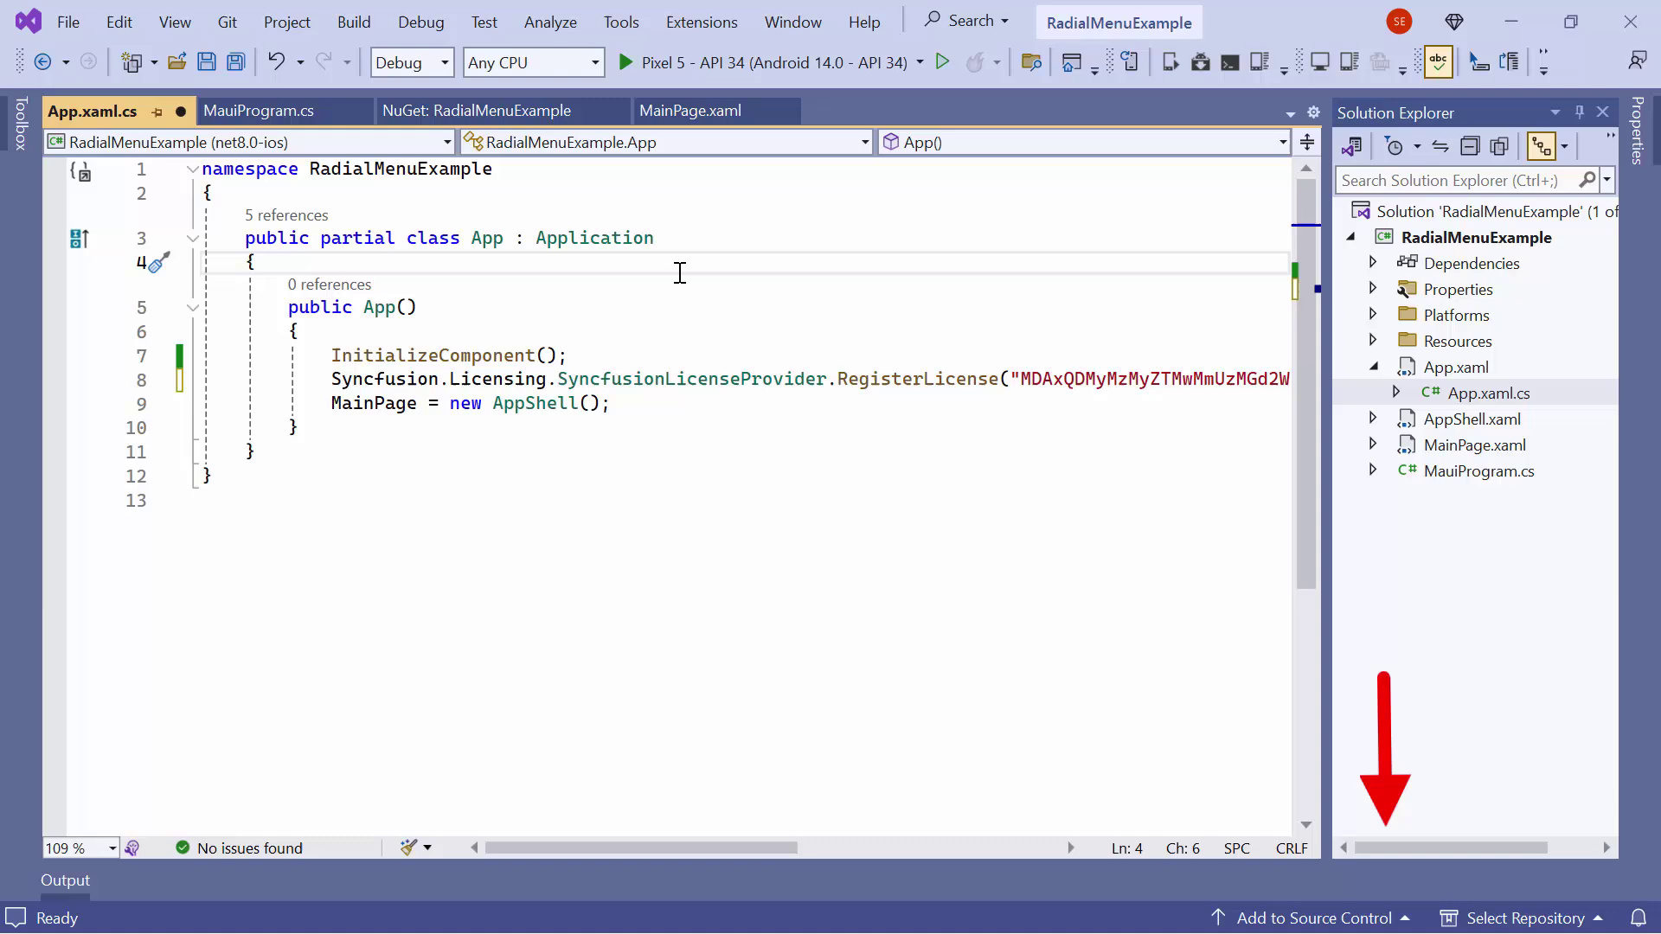
Delete the default ScrollView block from MainPage.xaml
left_click(1373, 368)
double_click(1480, 420)
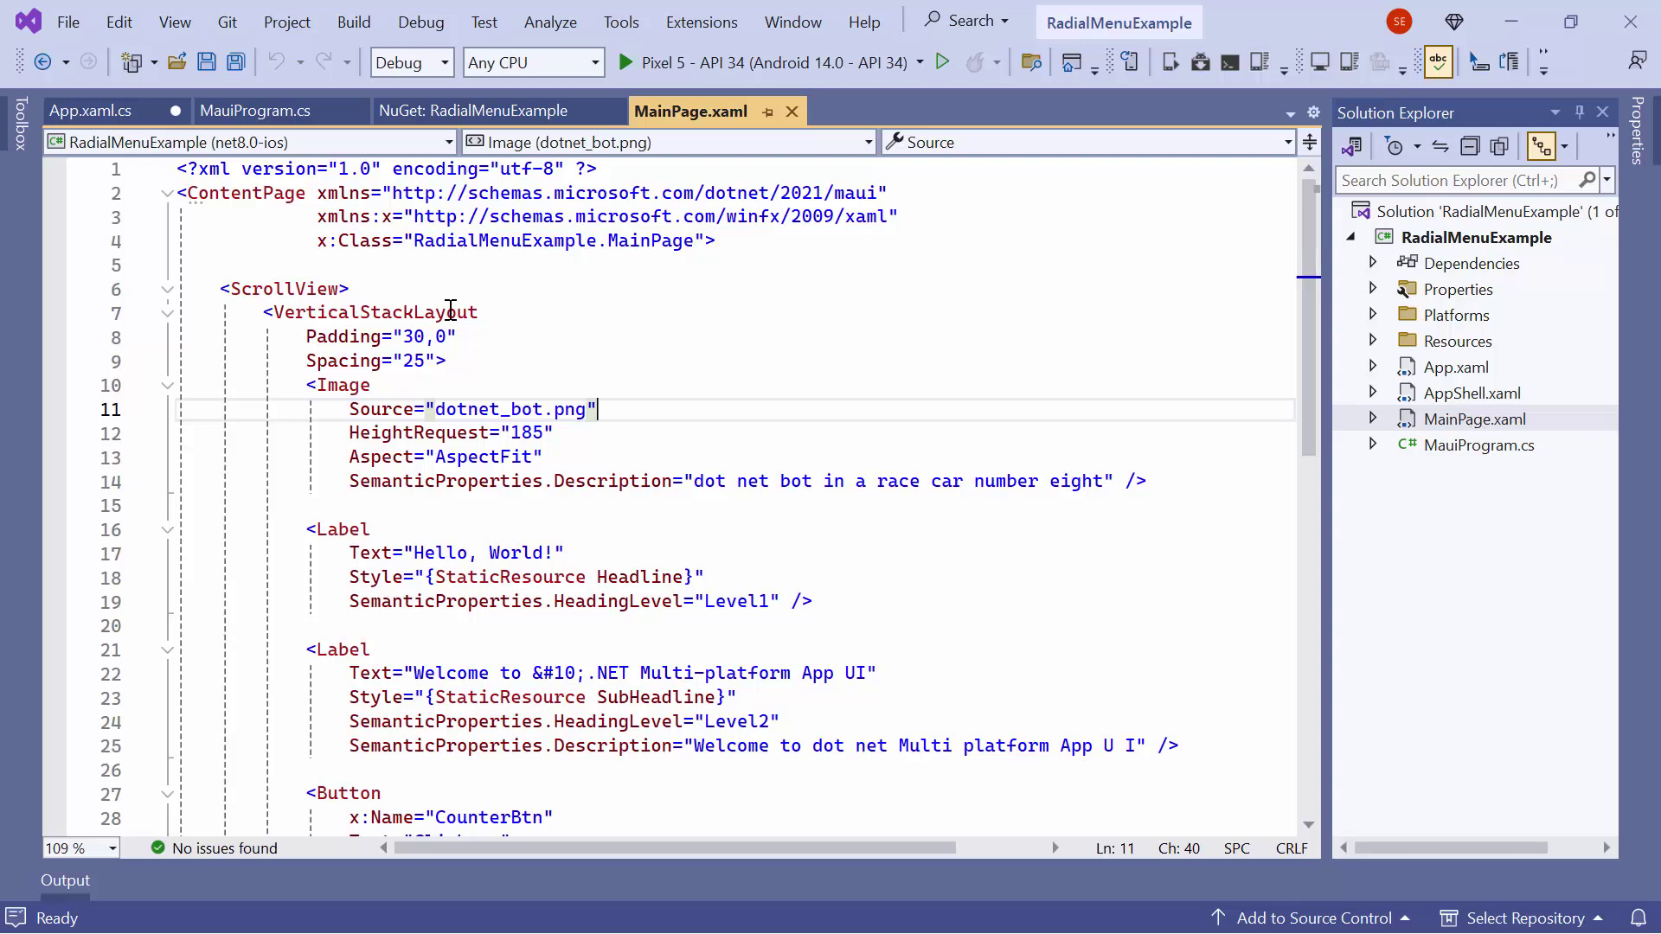
left_click(167, 291)
left_click_drag(221, 289, 398, 290)
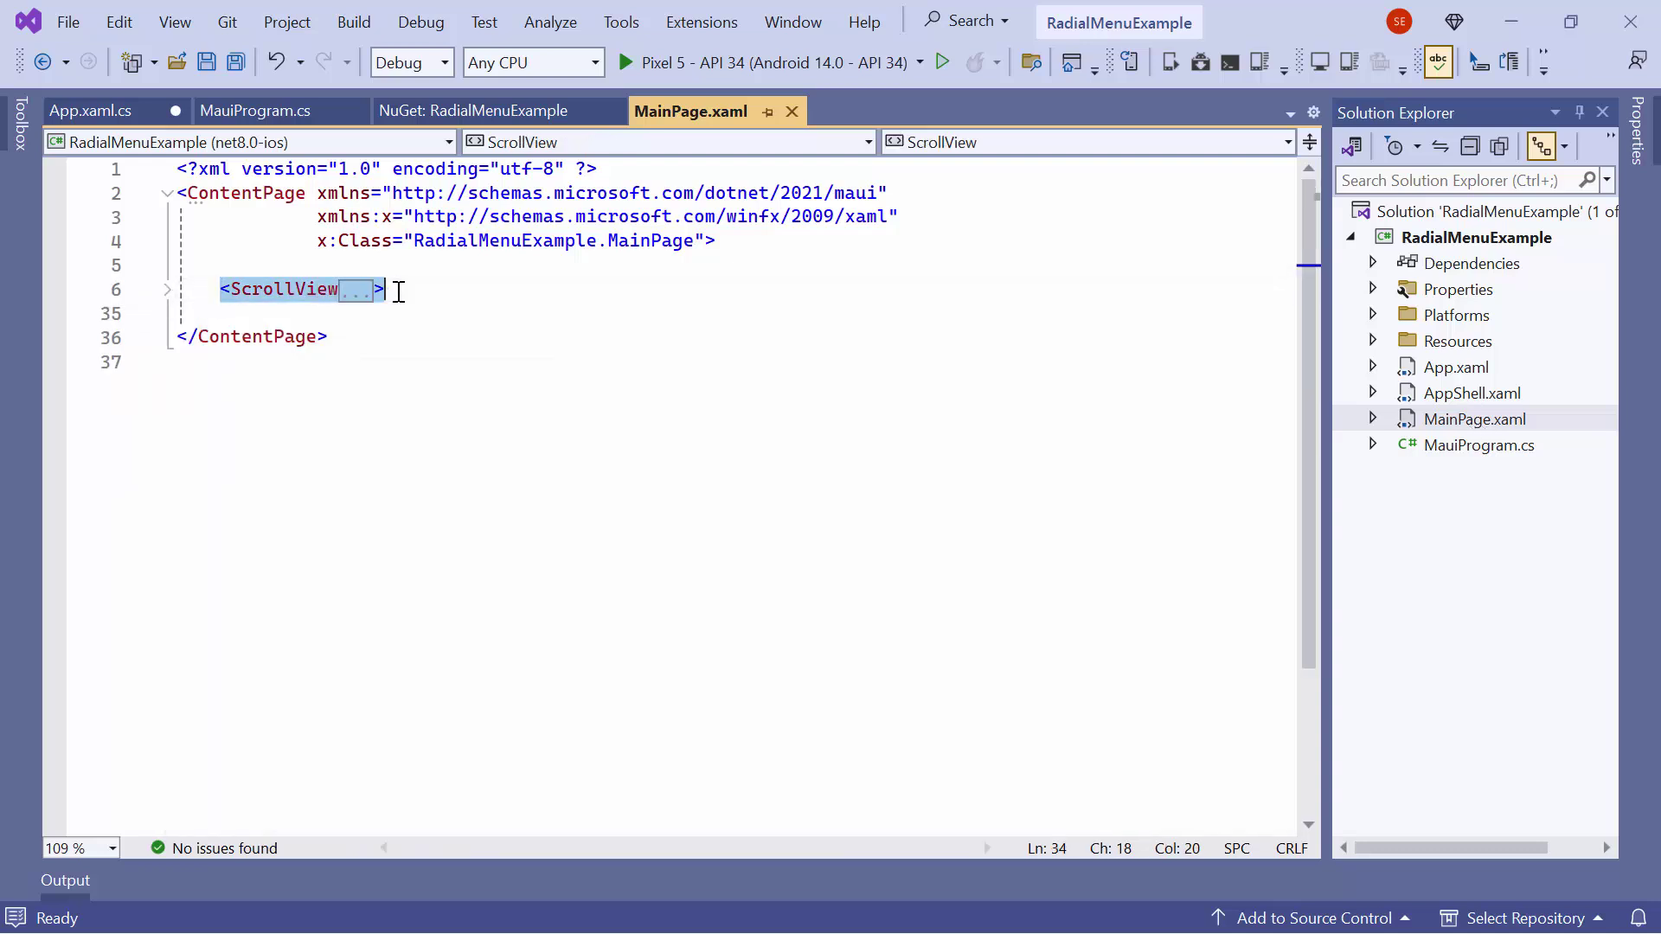
key("Delete")
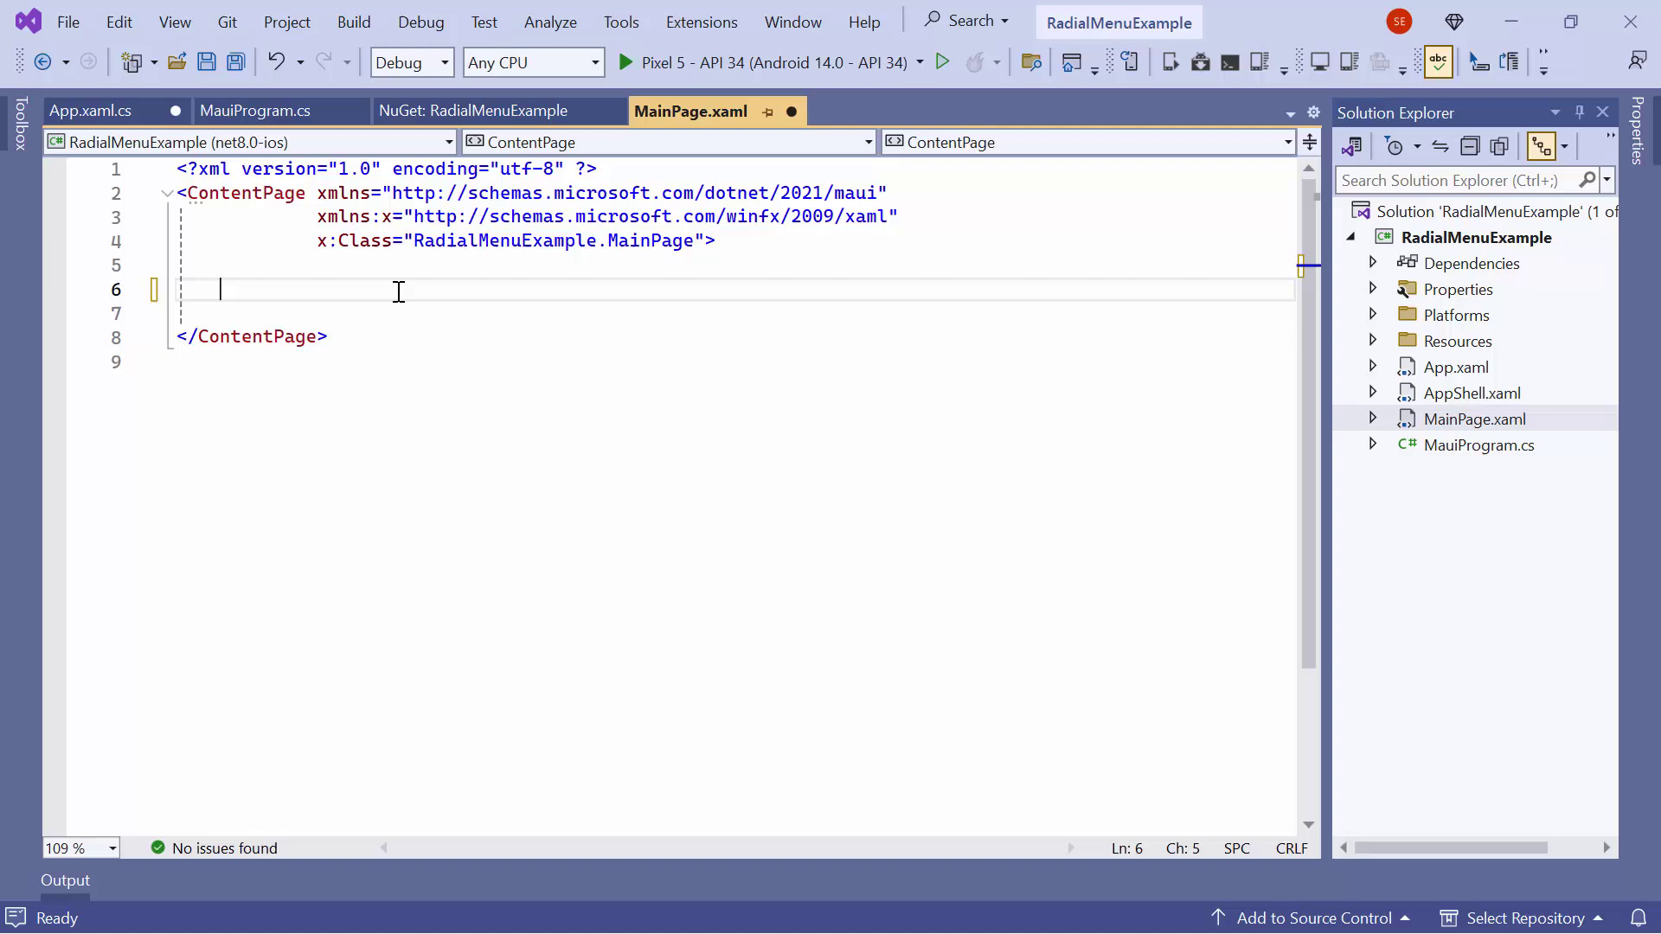
Add the xmlns:sf Syncfusion.Maui.RadialMenu namespace and an SfRadialMenu element in the page body
left_click(943, 218)
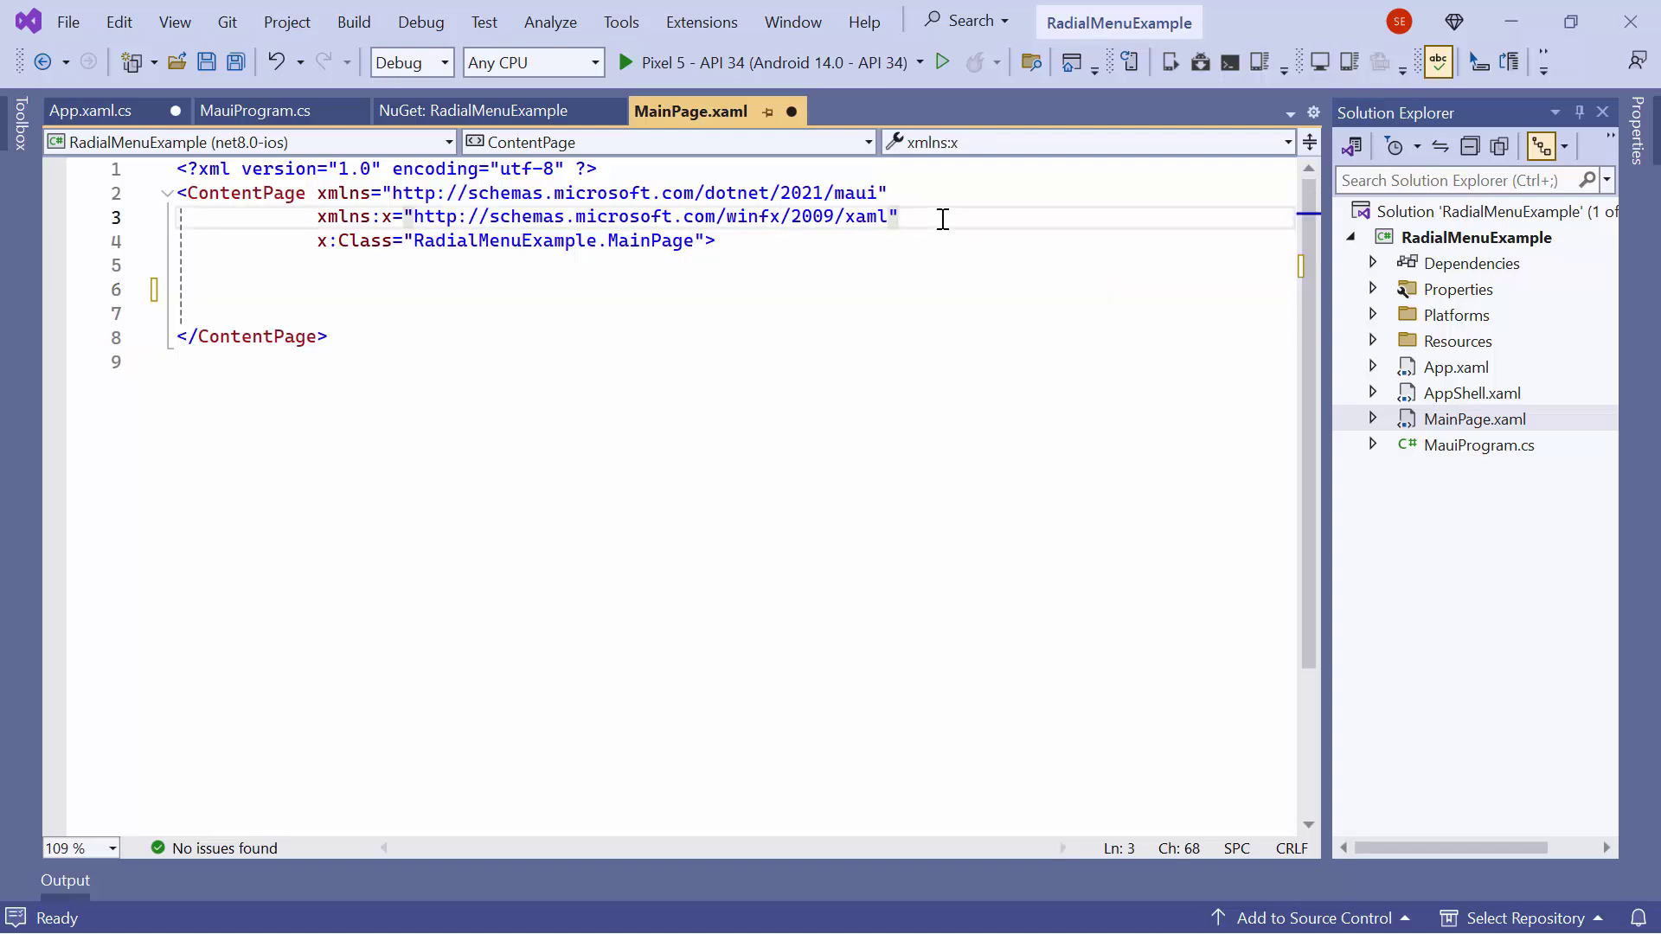
key("Return")
type("xmlns:sf=\"clr-namespace:Syncfusion.Maui.RadialMenu;assembly=Syncfusion.Maui.RadialMenu\"")
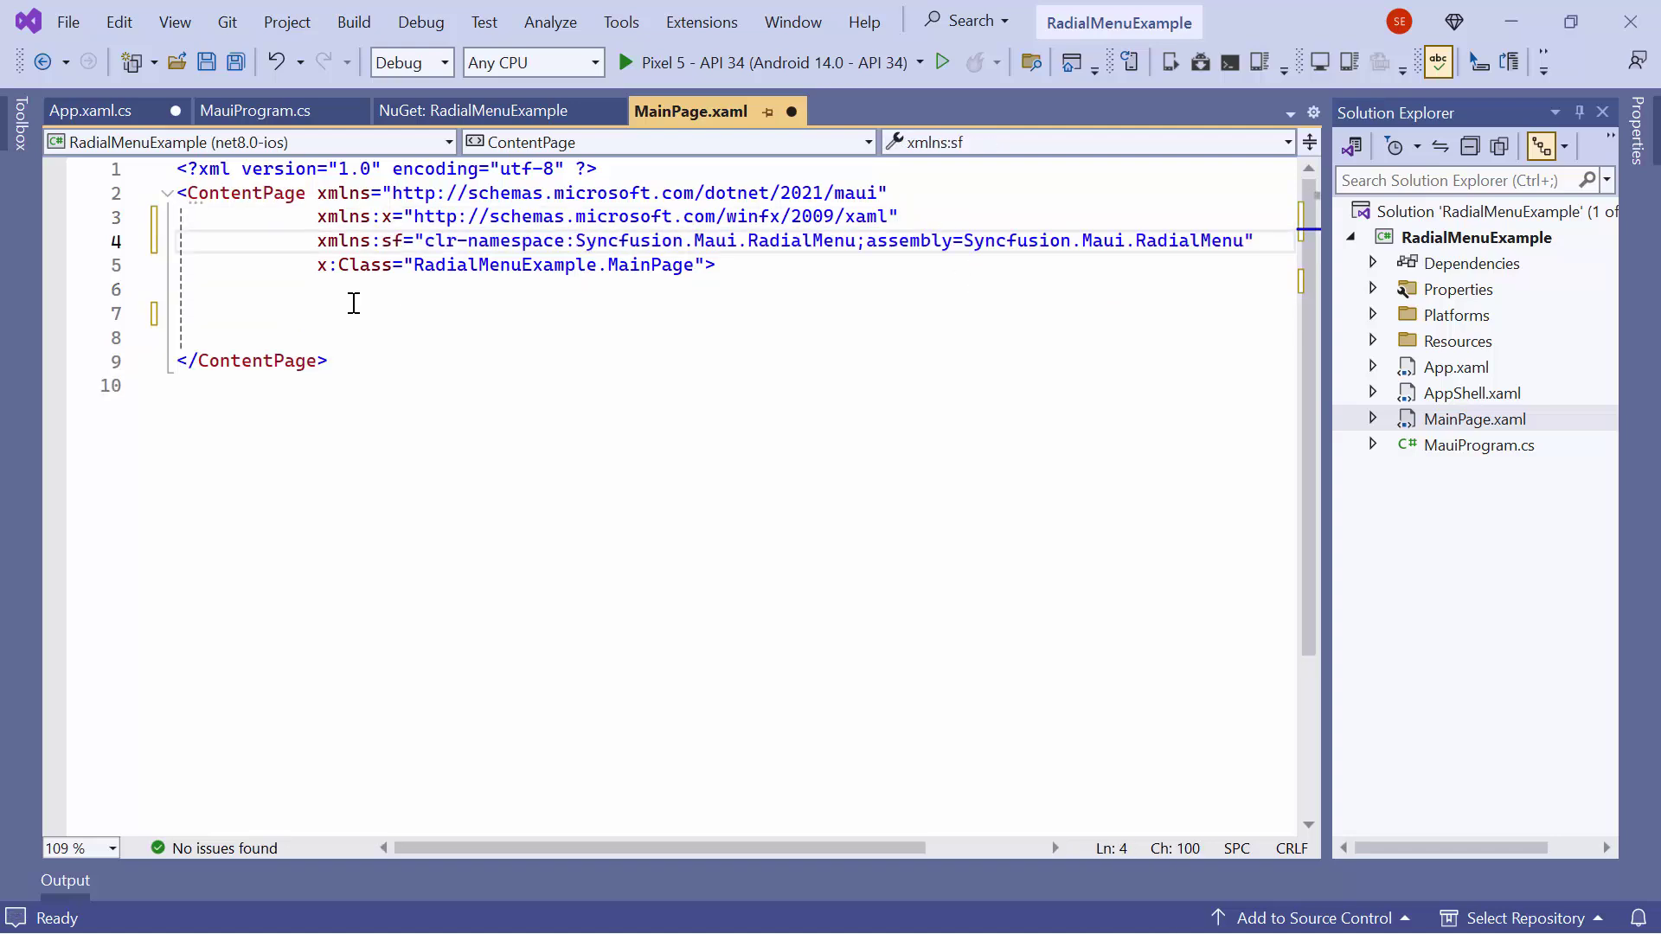
left_click(353, 302)
type("<sf")
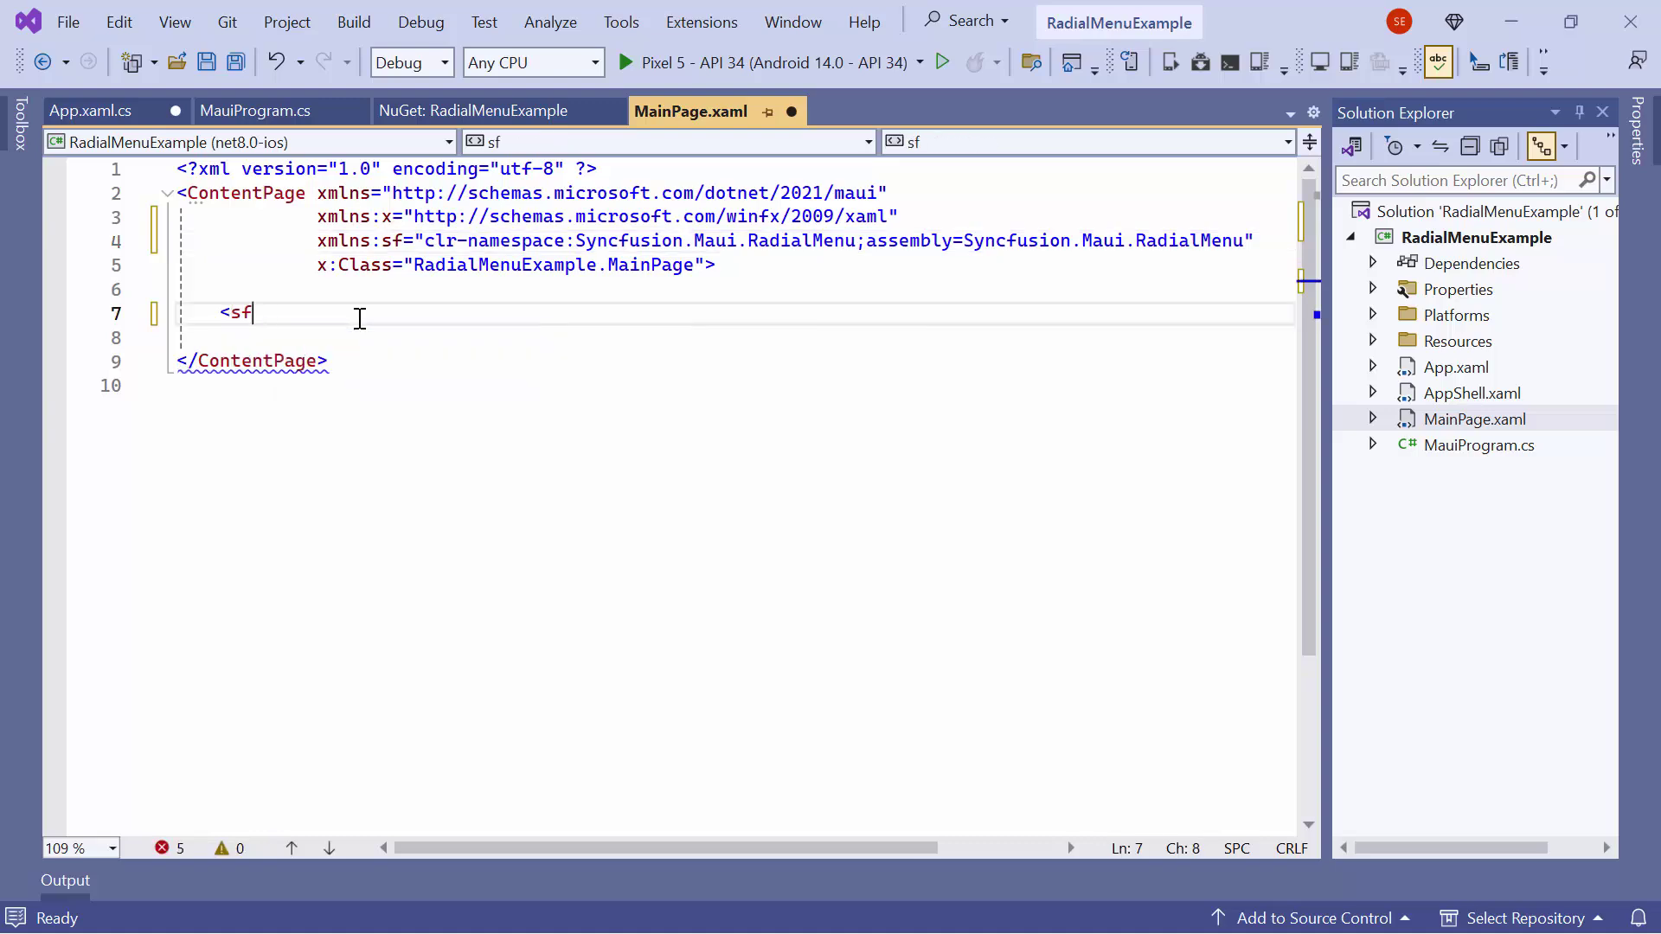
type(":>")
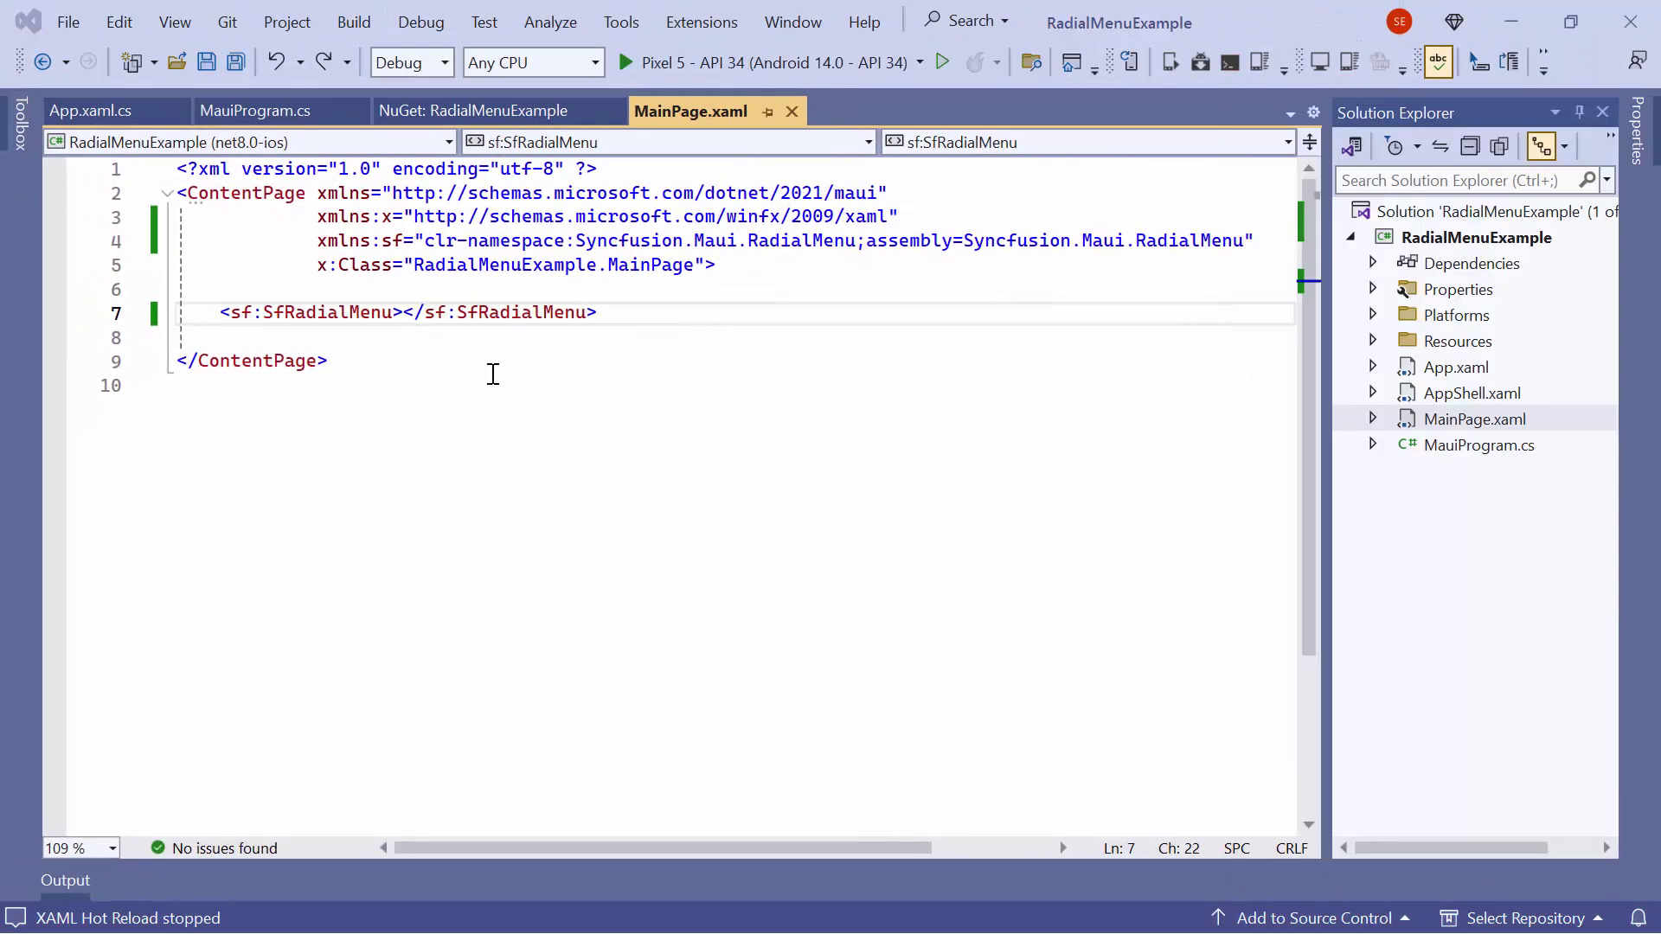
Add SfRadialMenu.Items with five SfRadialMenuItem entries: Cut, Paste, Copy, Crop and Paint
left_click(396, 318)
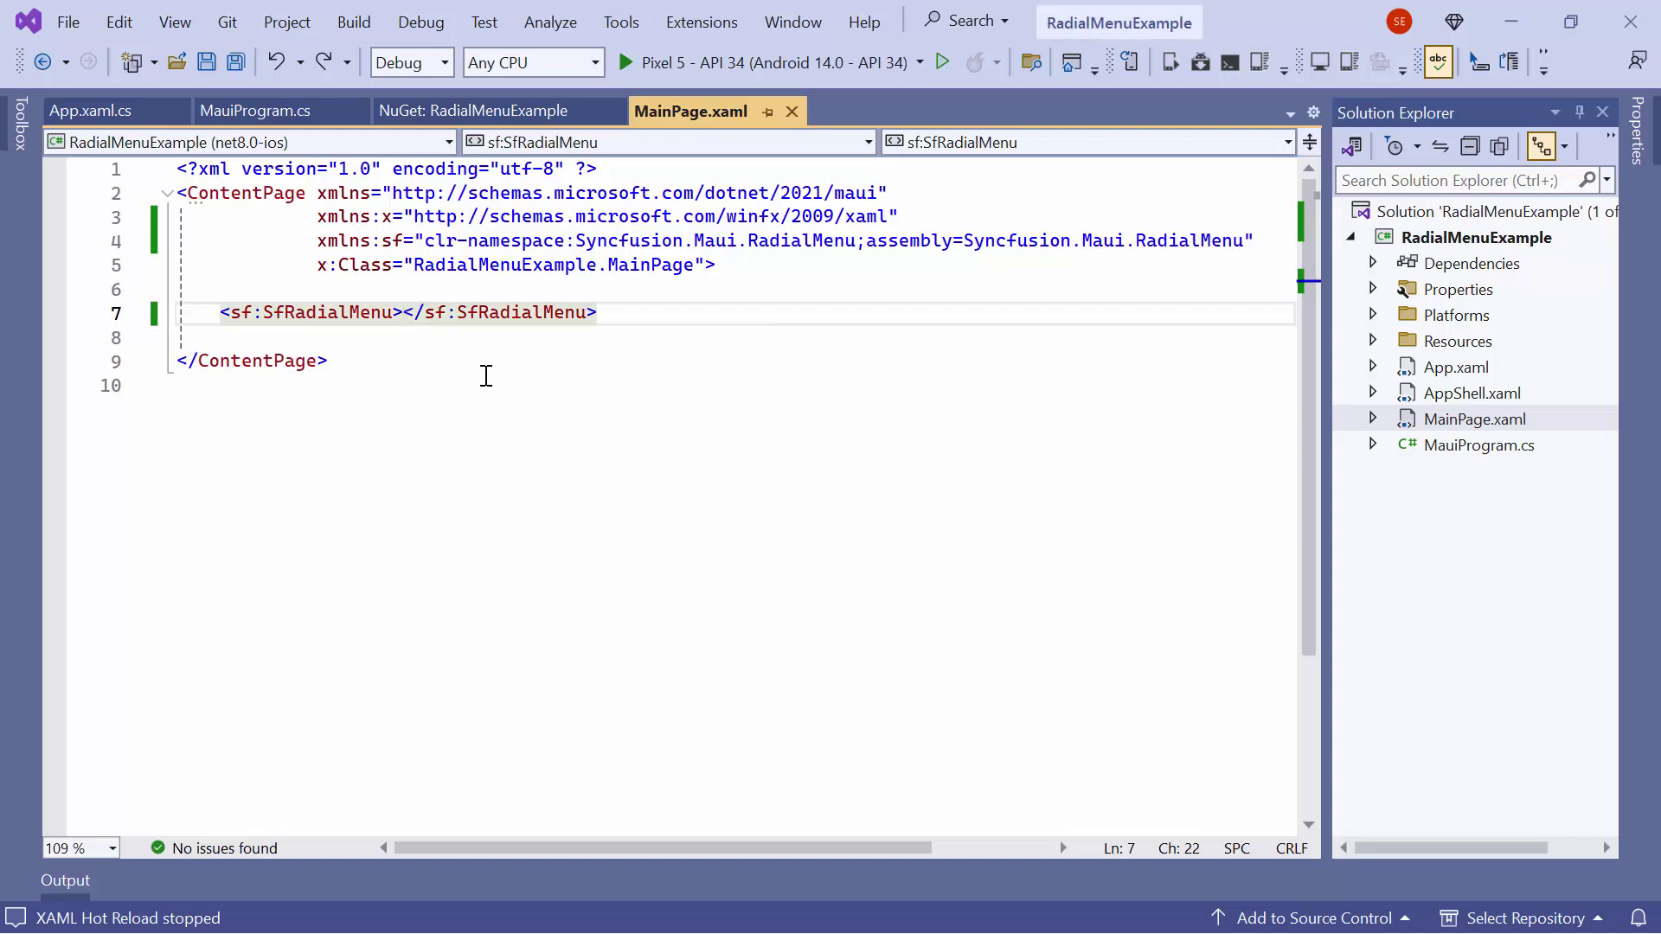
key("Return")
type("<")
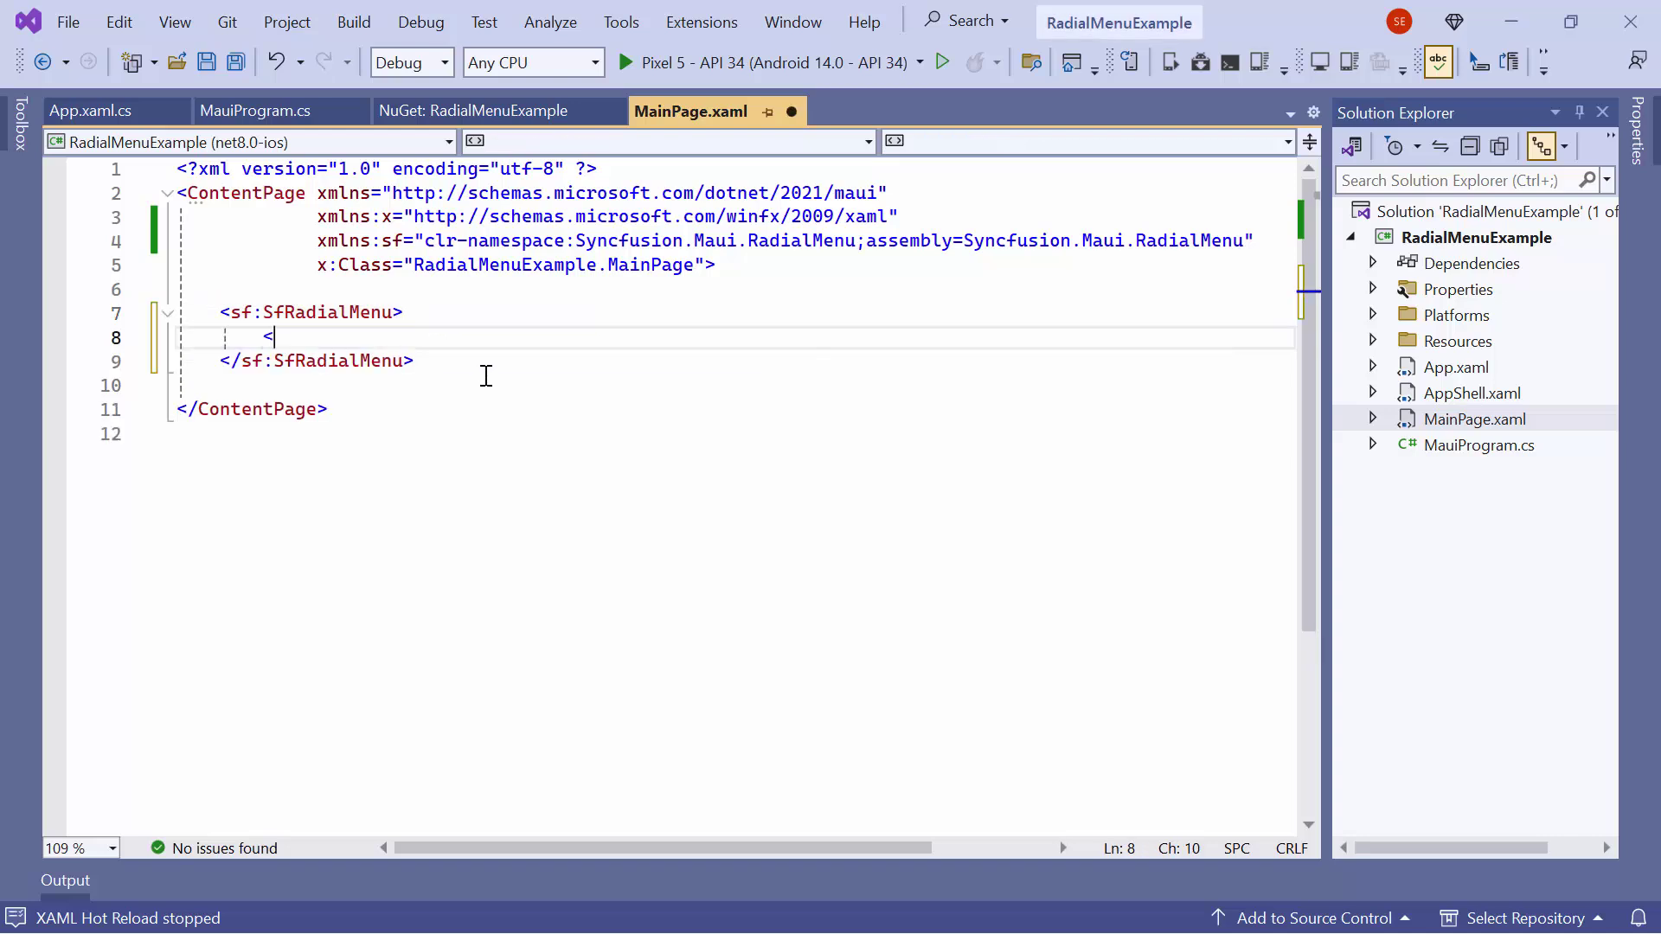
type("sf:SfRadialMenu.It")
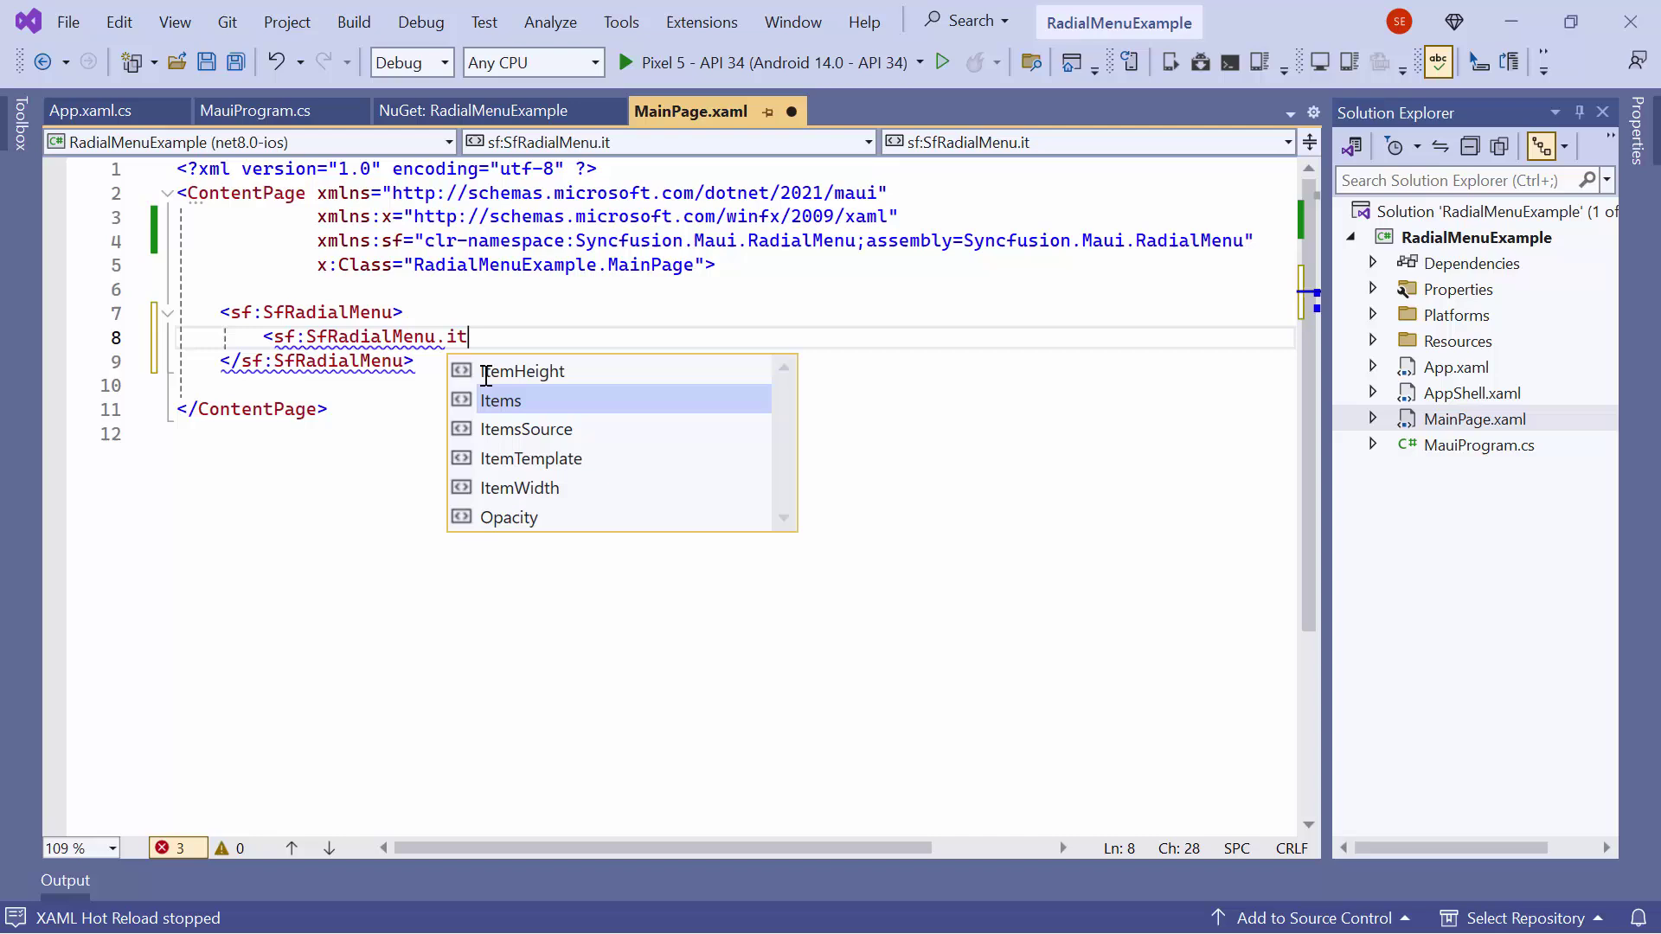
type("ems>")
key("Return")
type("<sf")
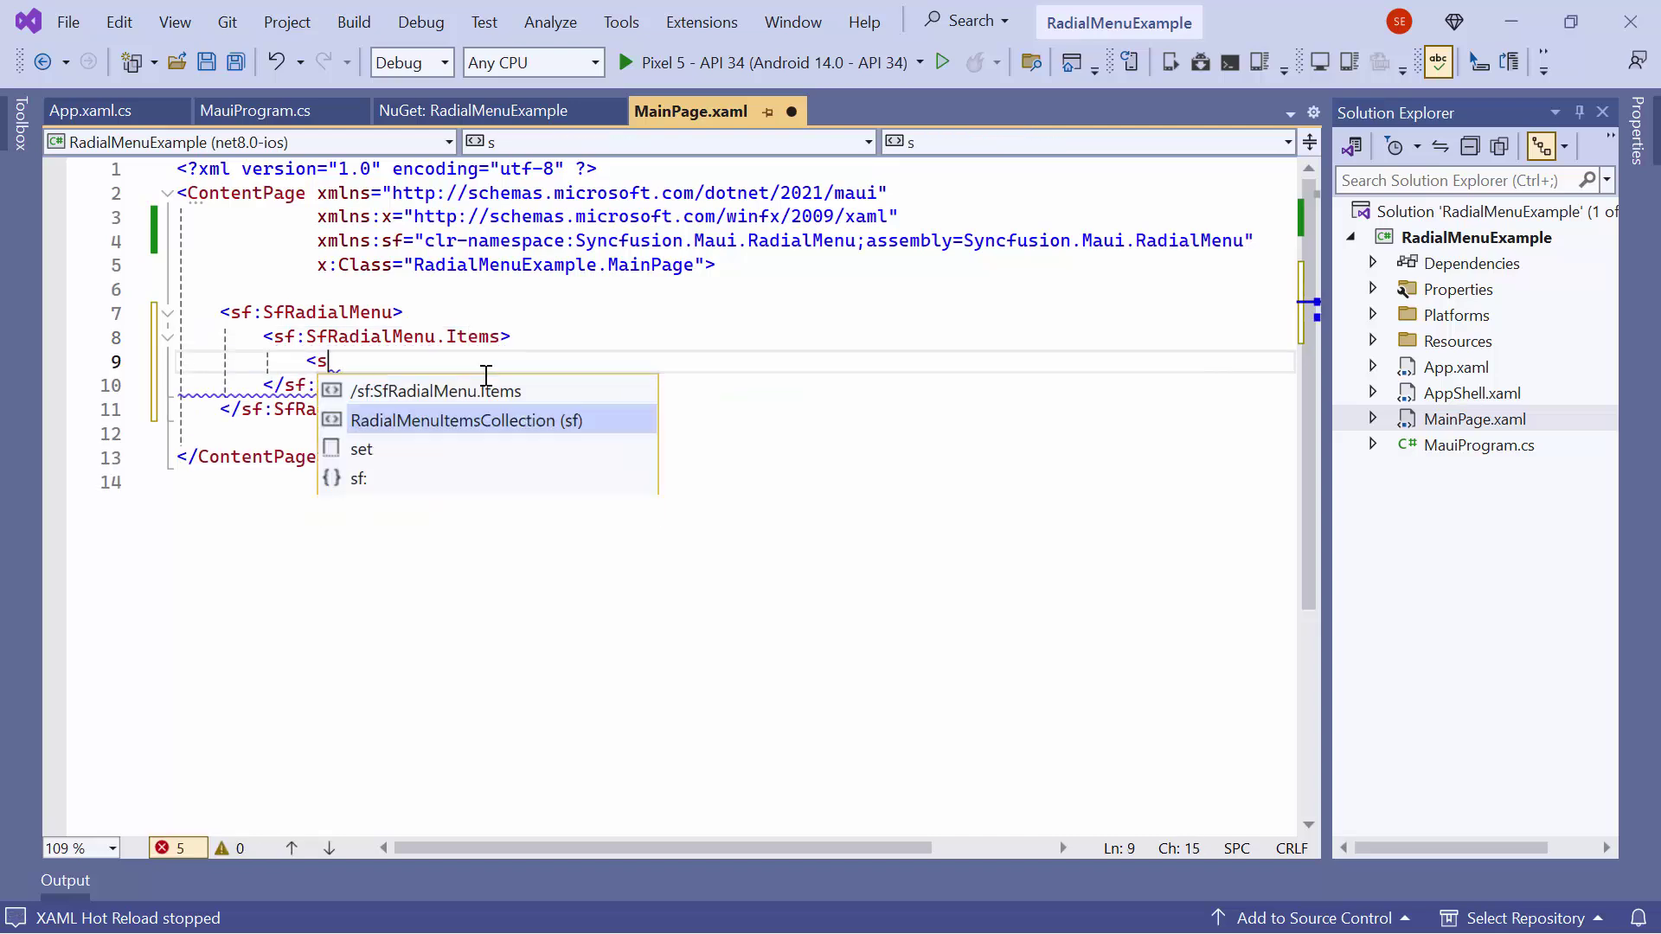
key("Down")
key("Tab")
type("/>")
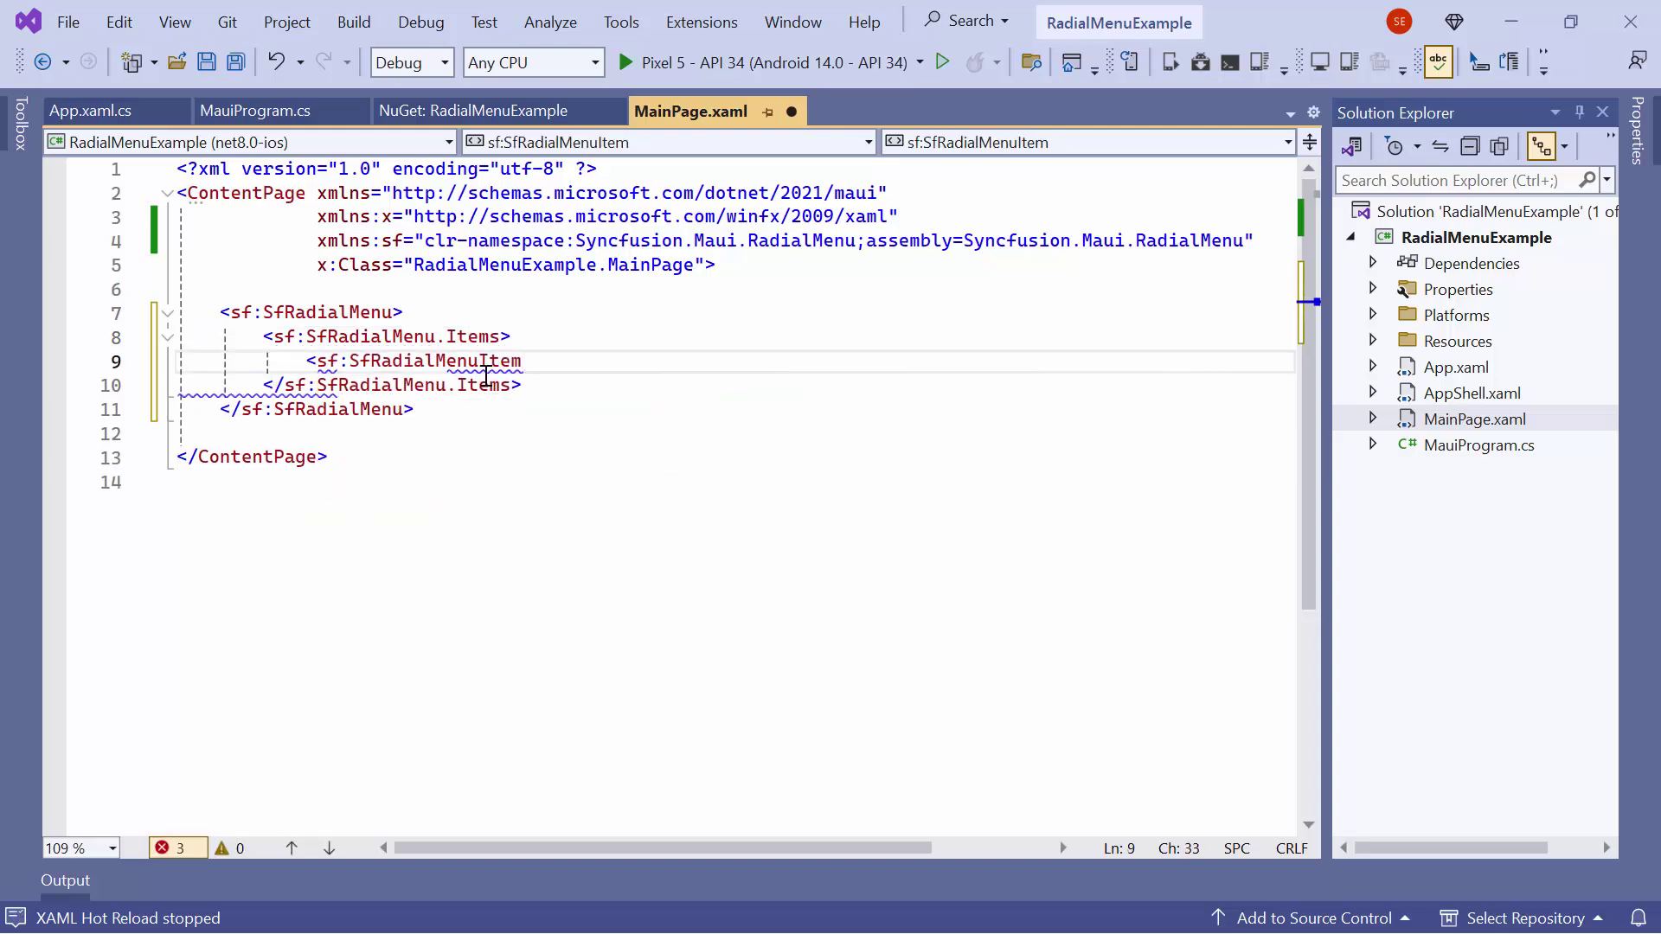
type(" Tex/>")
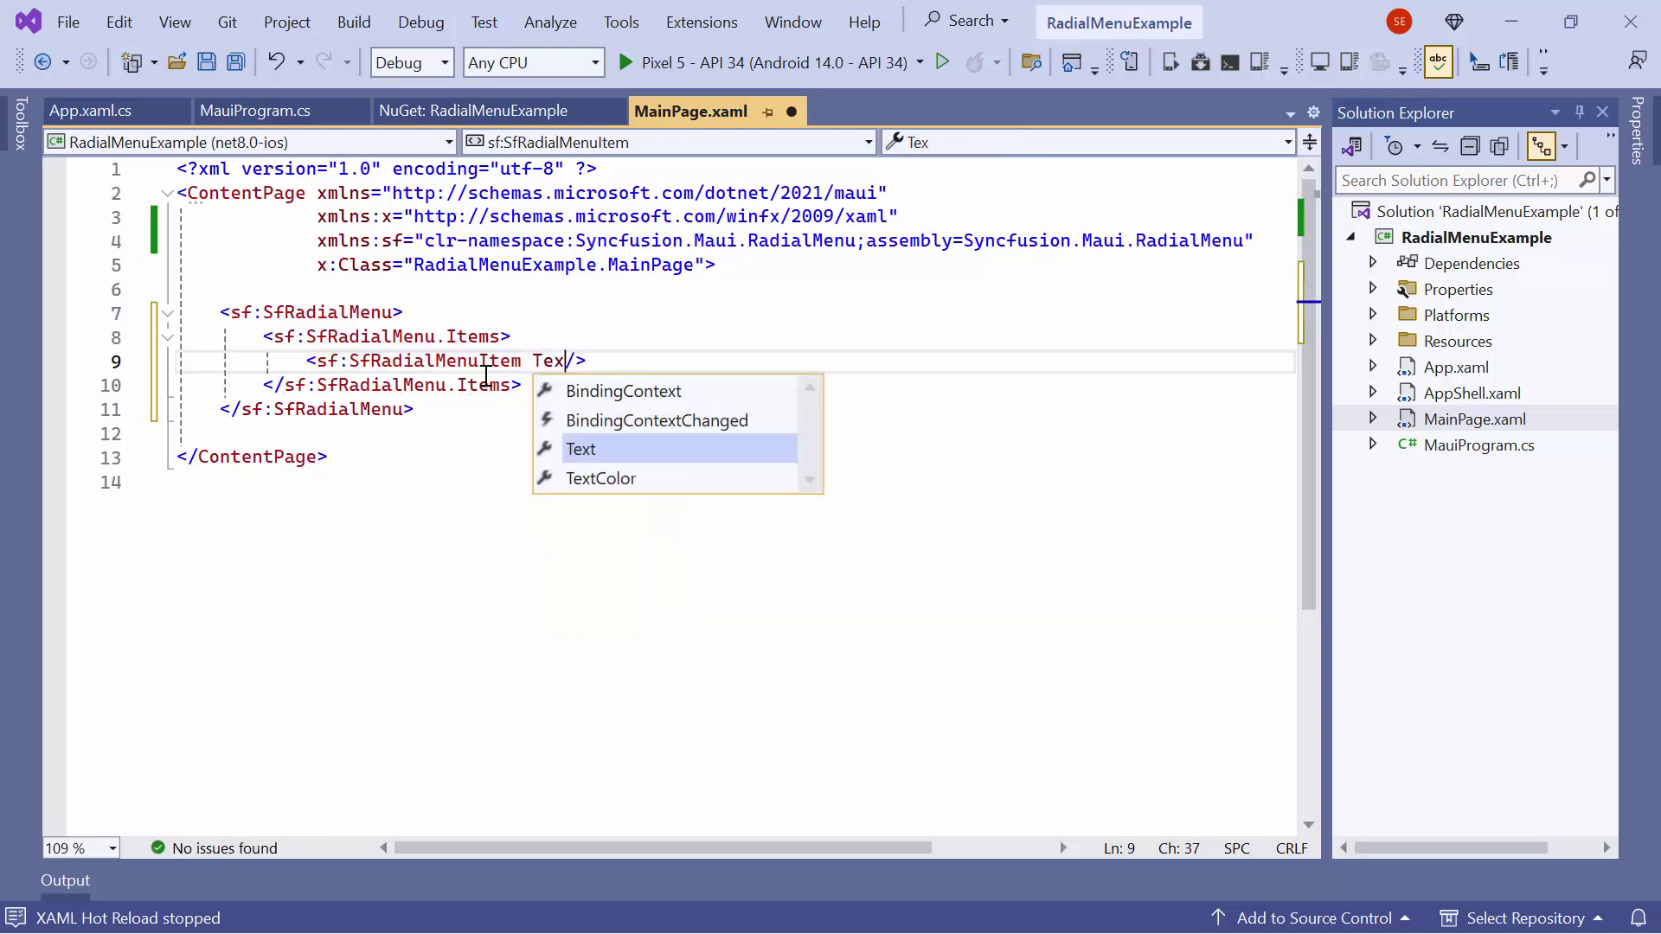
key("Tab")
type("Cut")
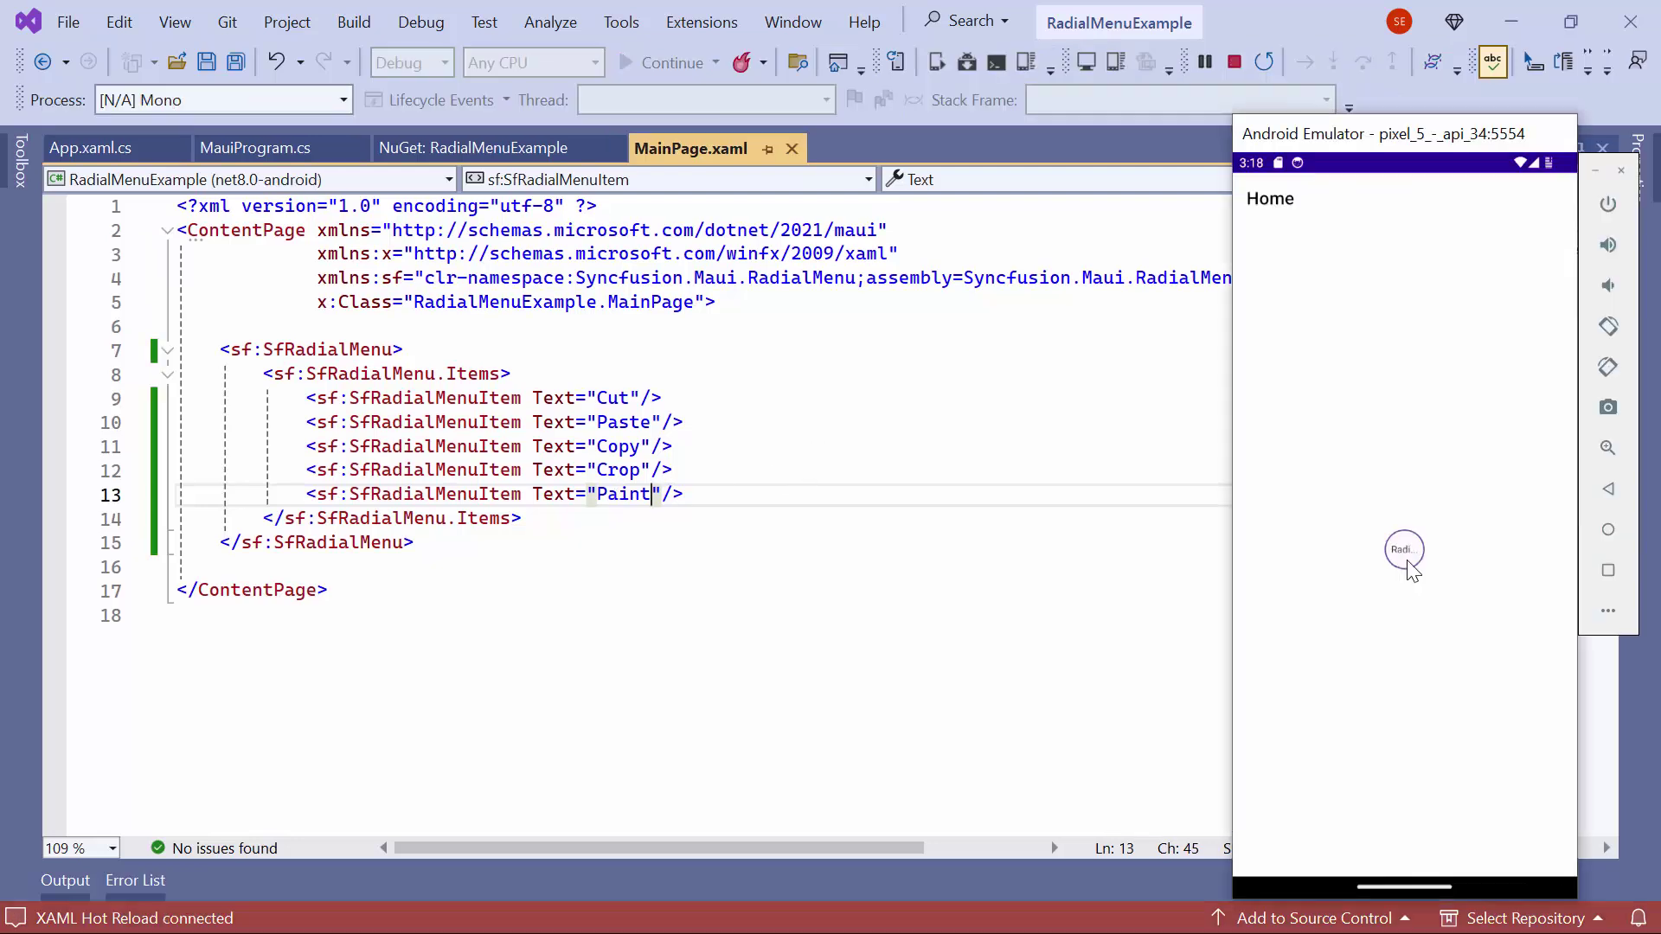
Open and close the radial menu in the emulator, then drag it higher and expand it
left_click(1407, 560)
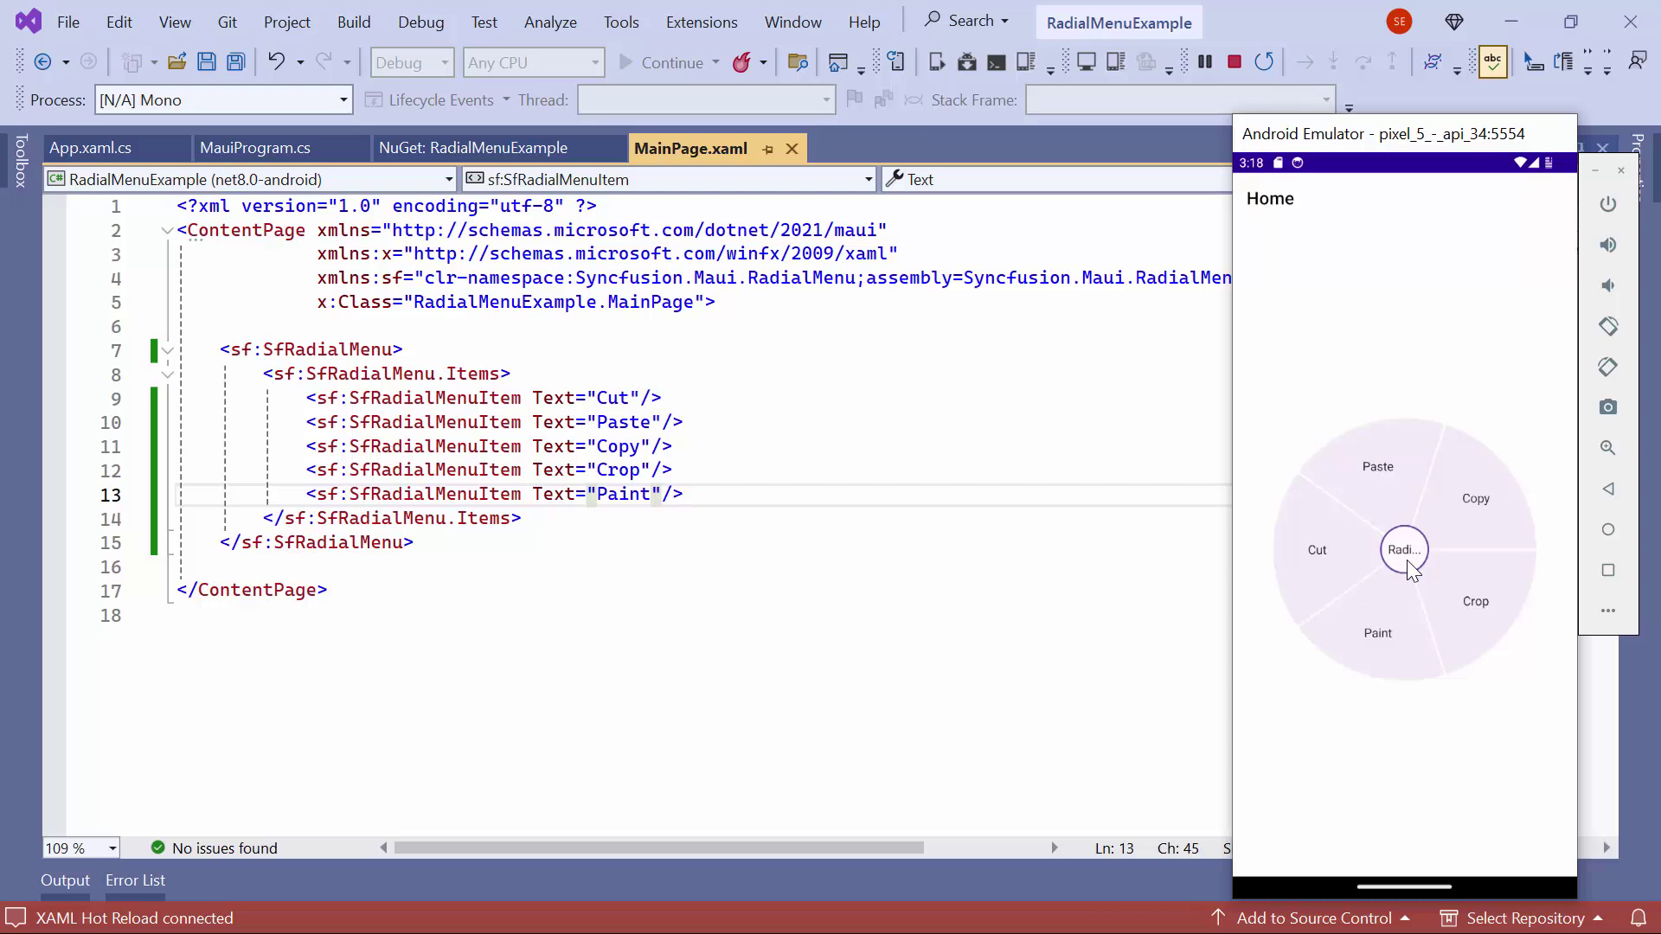
left_click(1408, 561)
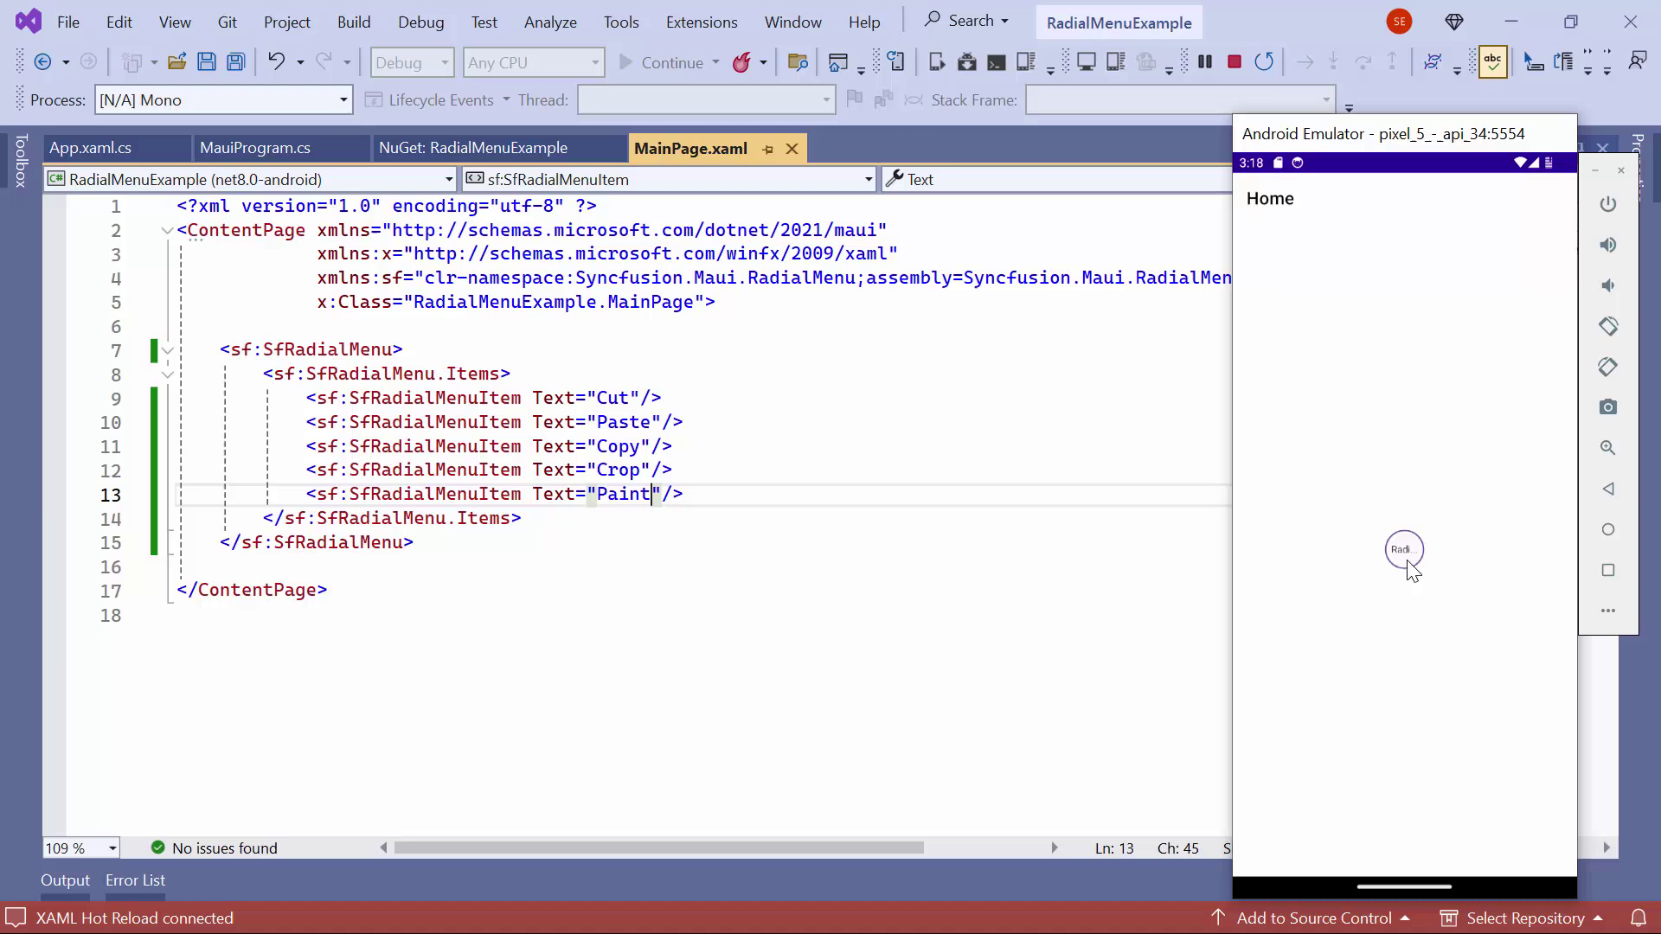
left_click_drag(1409, 562, 1458, 335)
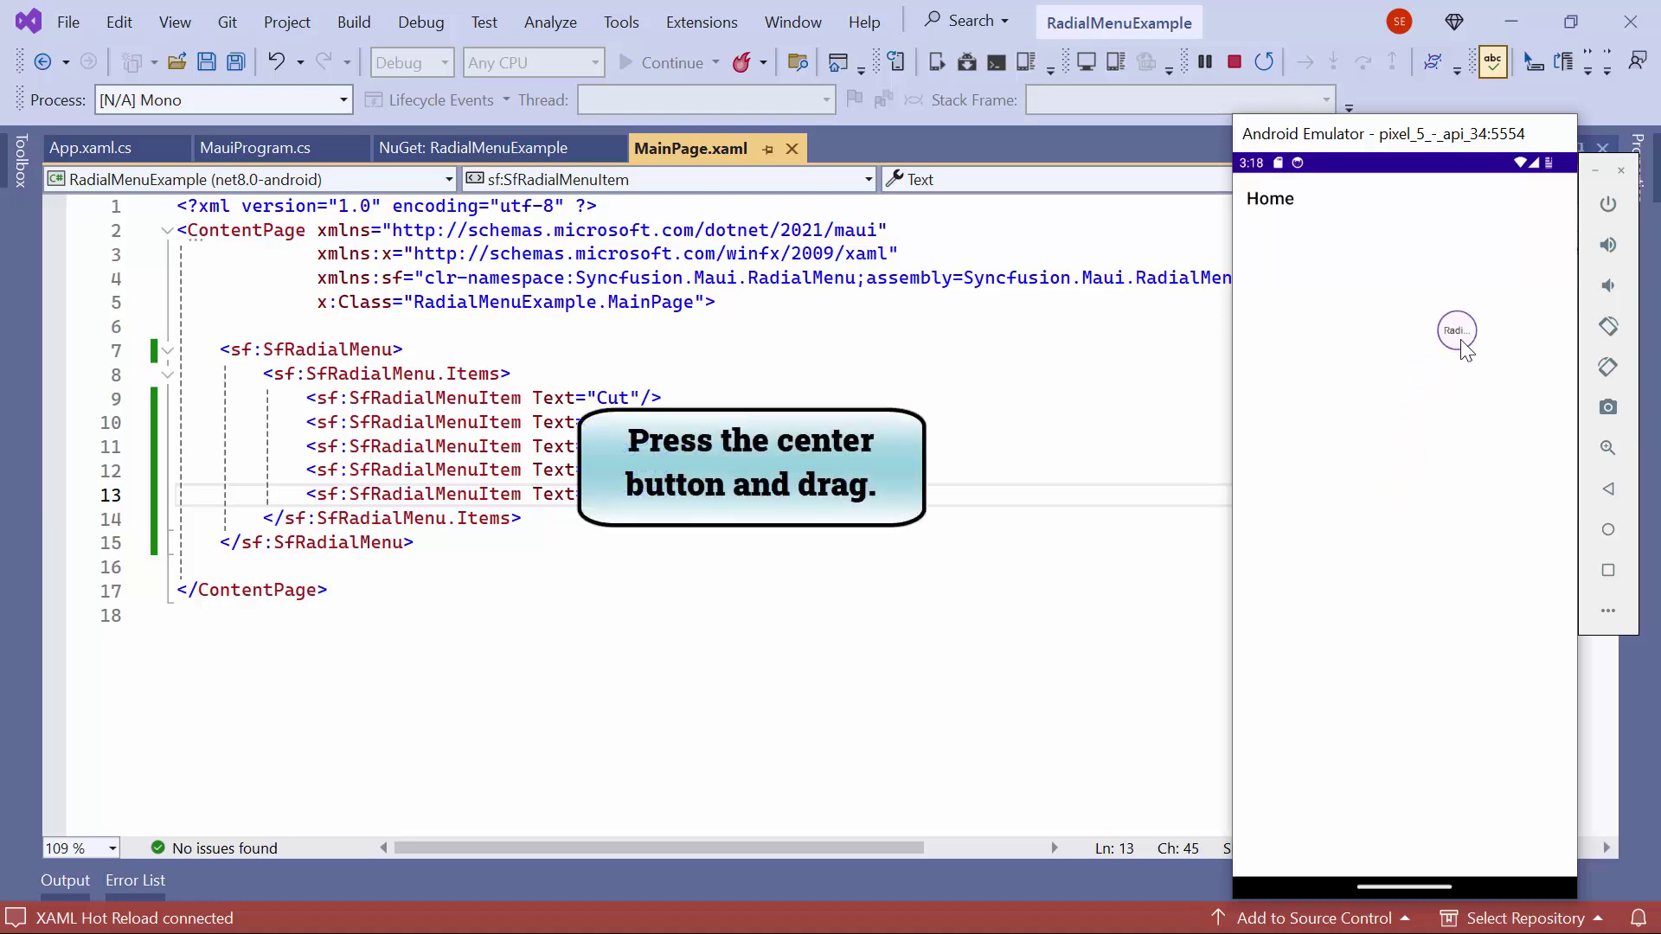
left_click(1461, 339)
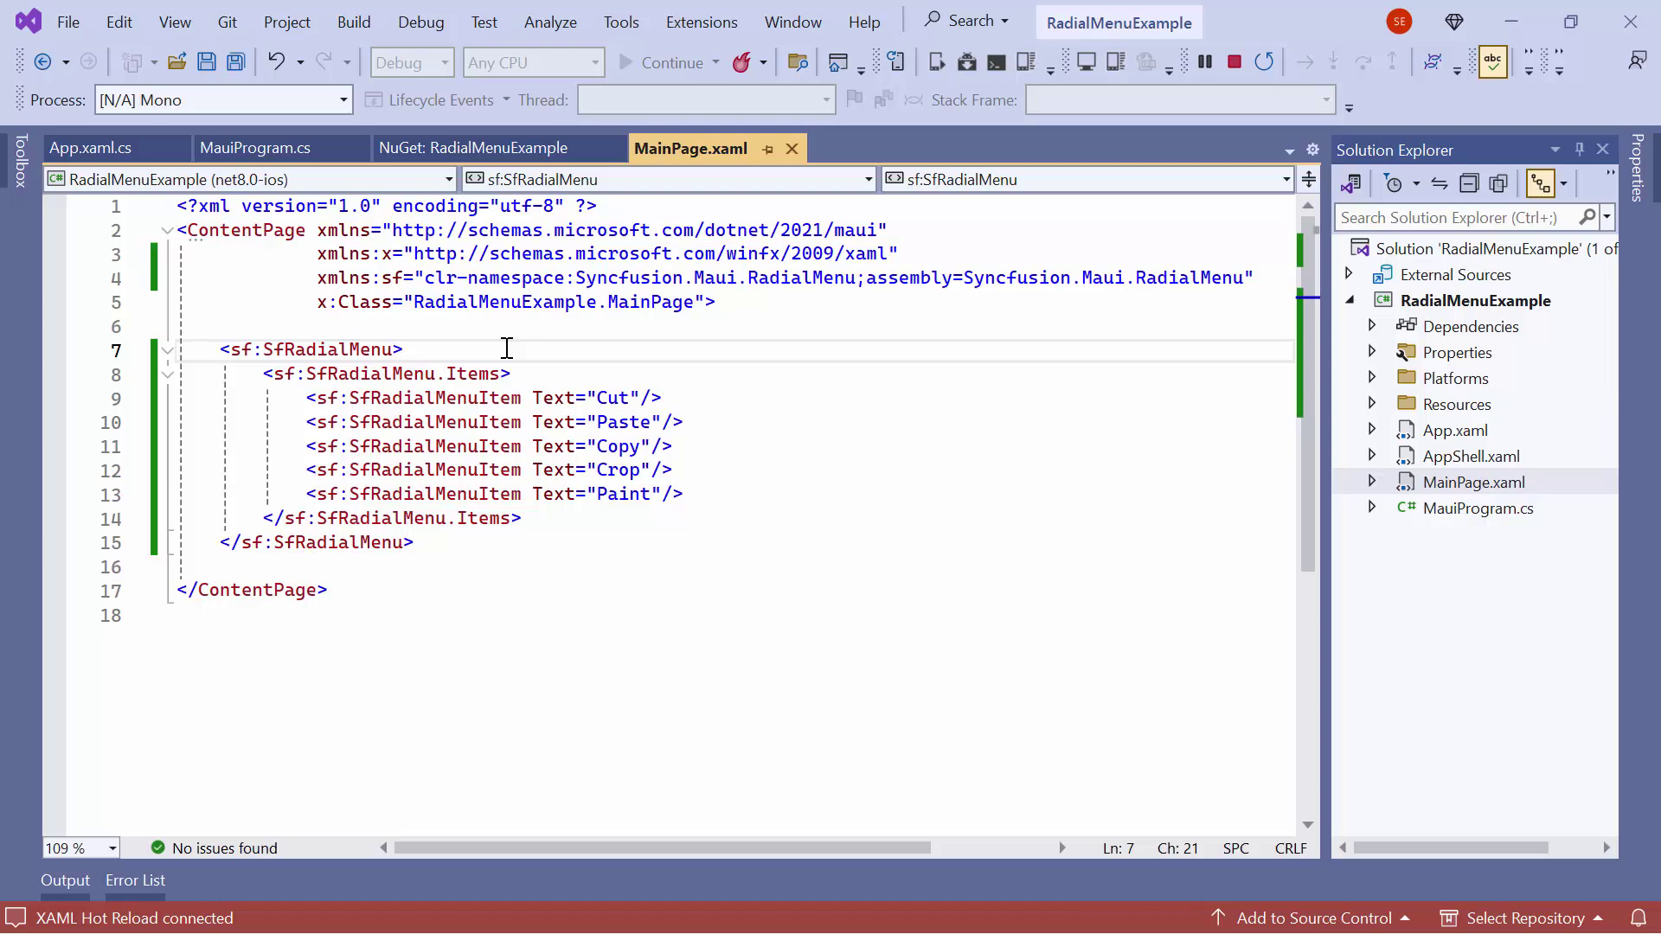
type("en")
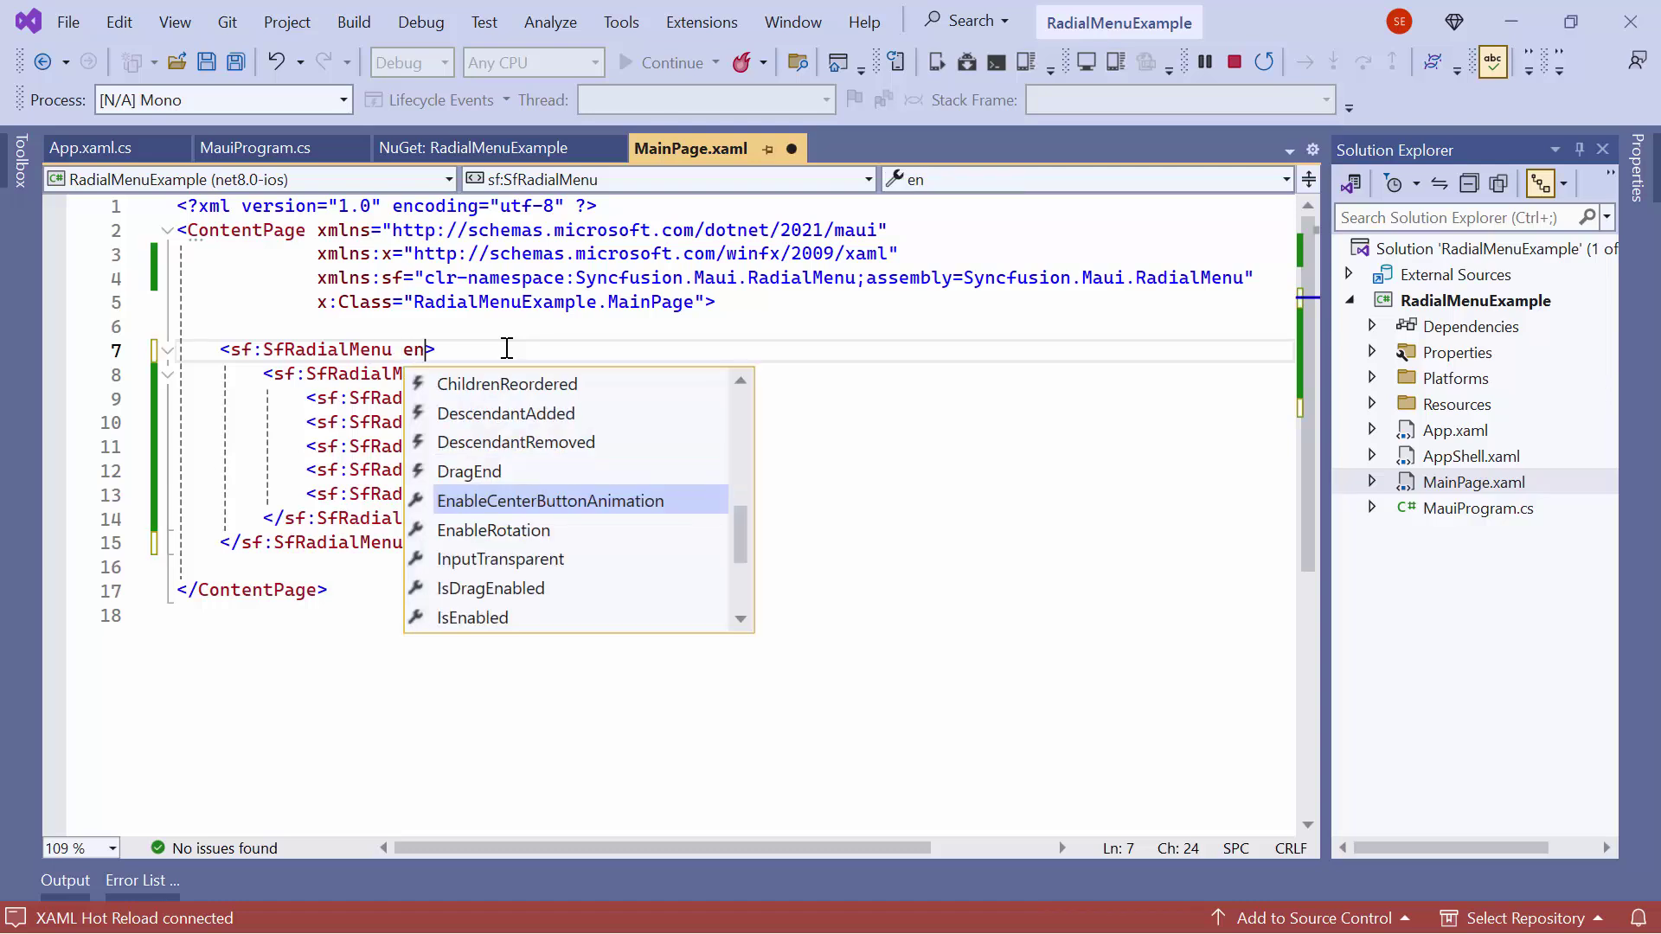
Set EnableCenterButtonAnimation to False and test the menu in the emulator
key("Tab")
key("Down")
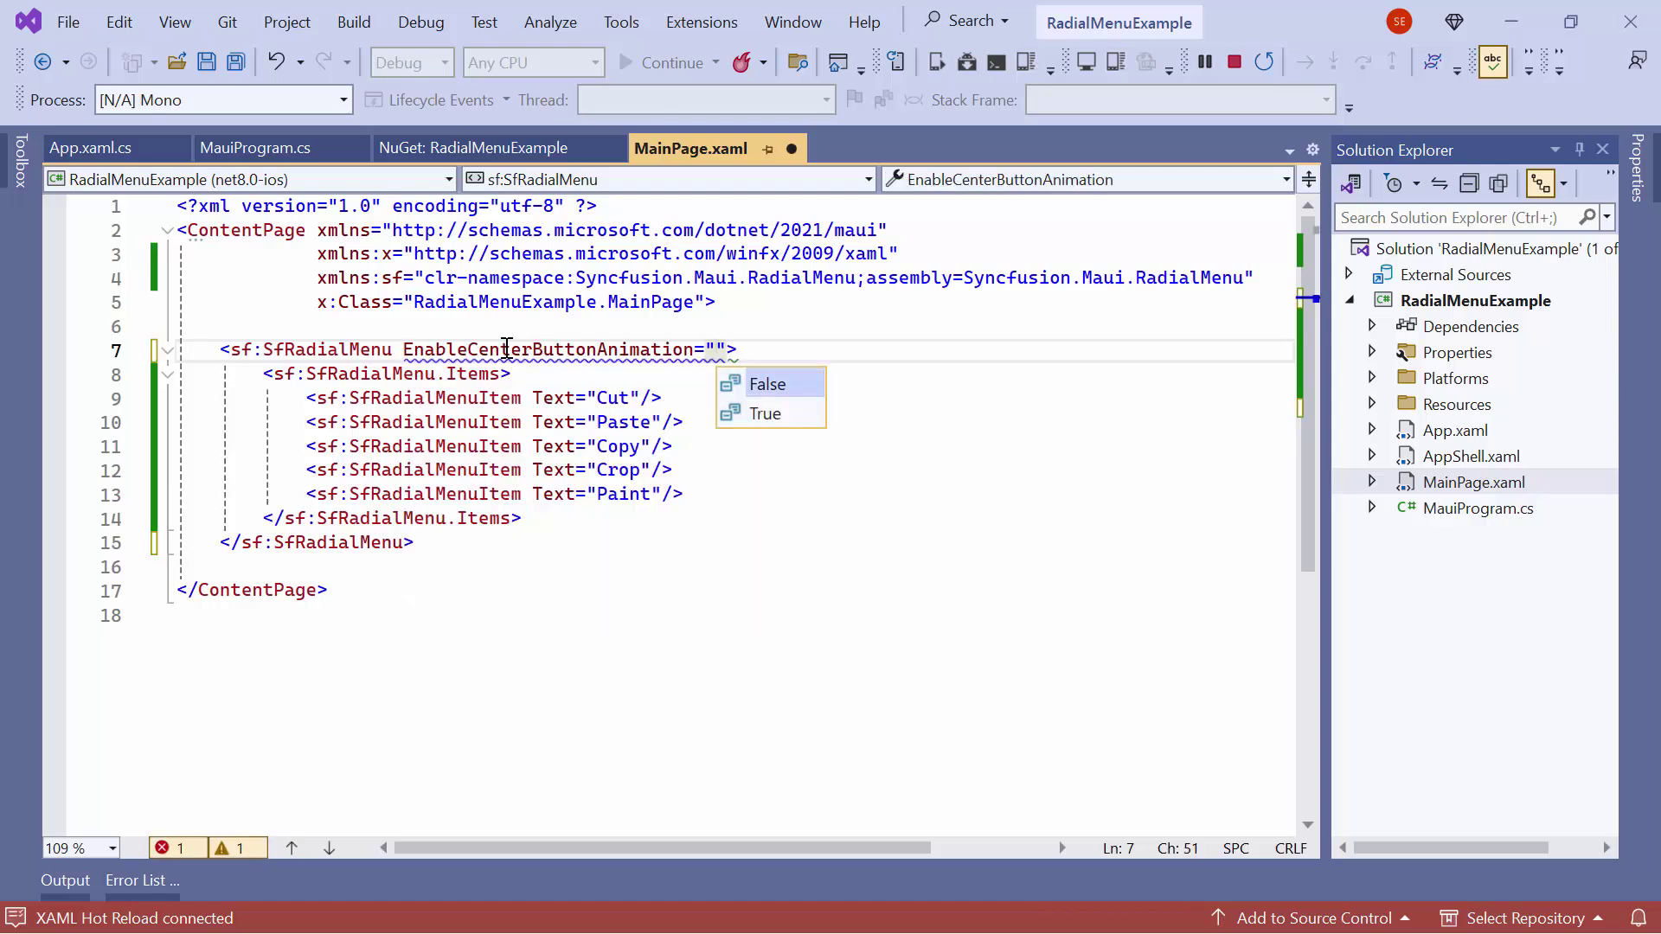
key("Tab")
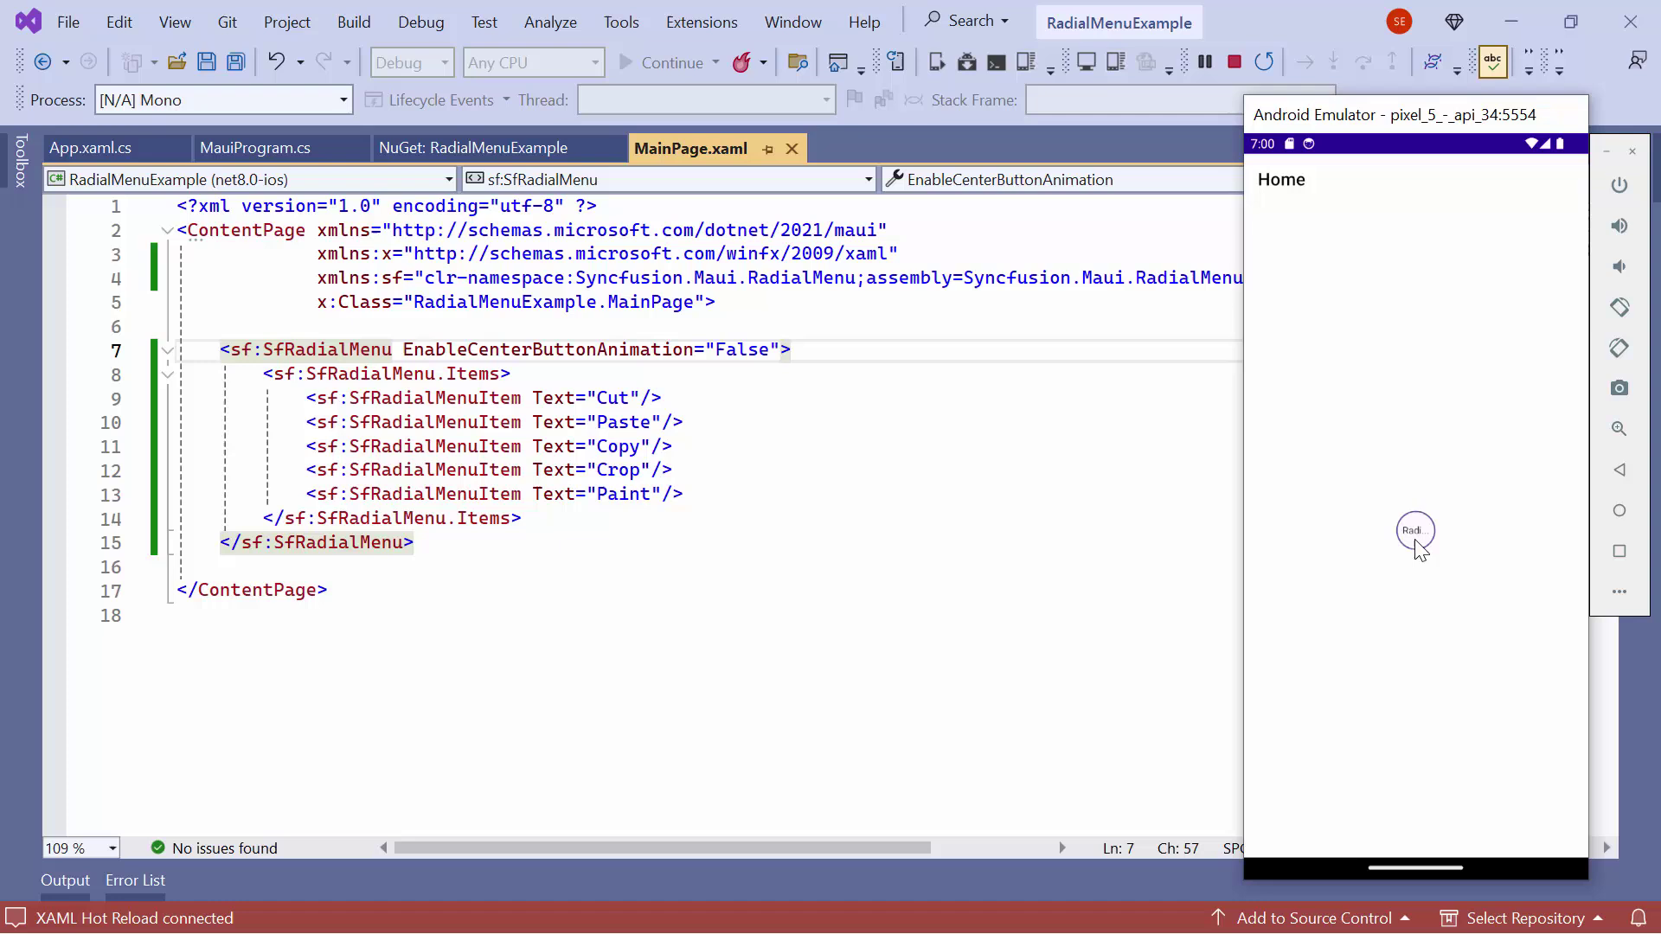
left_click(1413, 544)
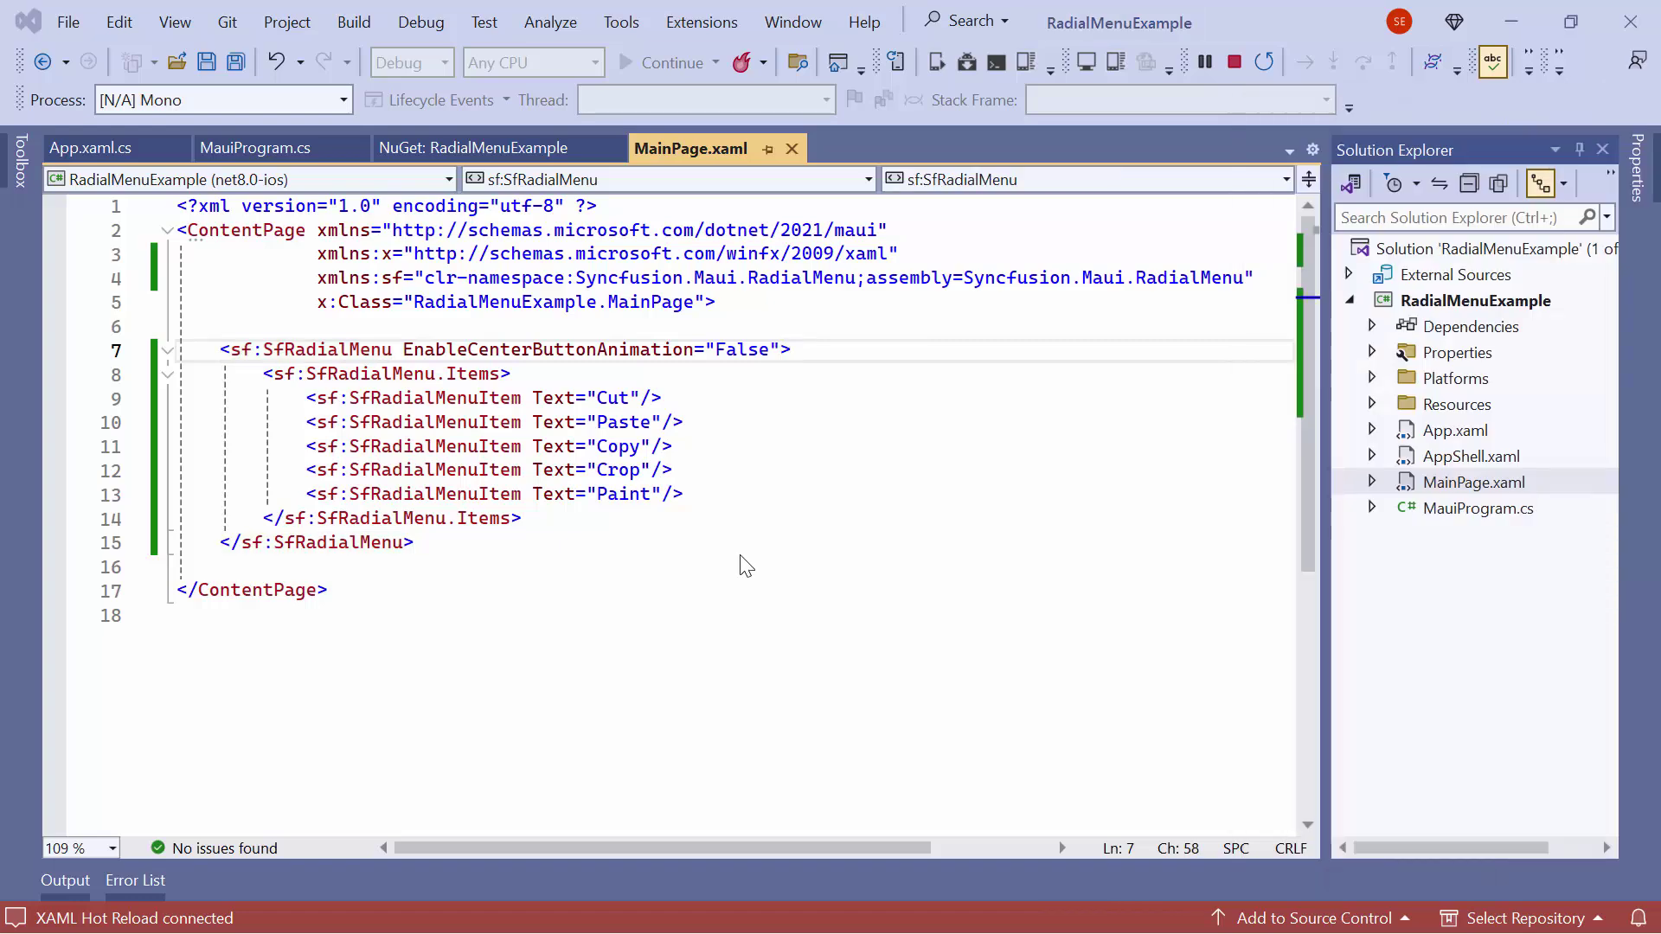
type("Ani")
Add AnimationDuration="500", remove EnableCenterButtonAnimation, and recheck the menu animation in the emulator
double_click(879, 385)
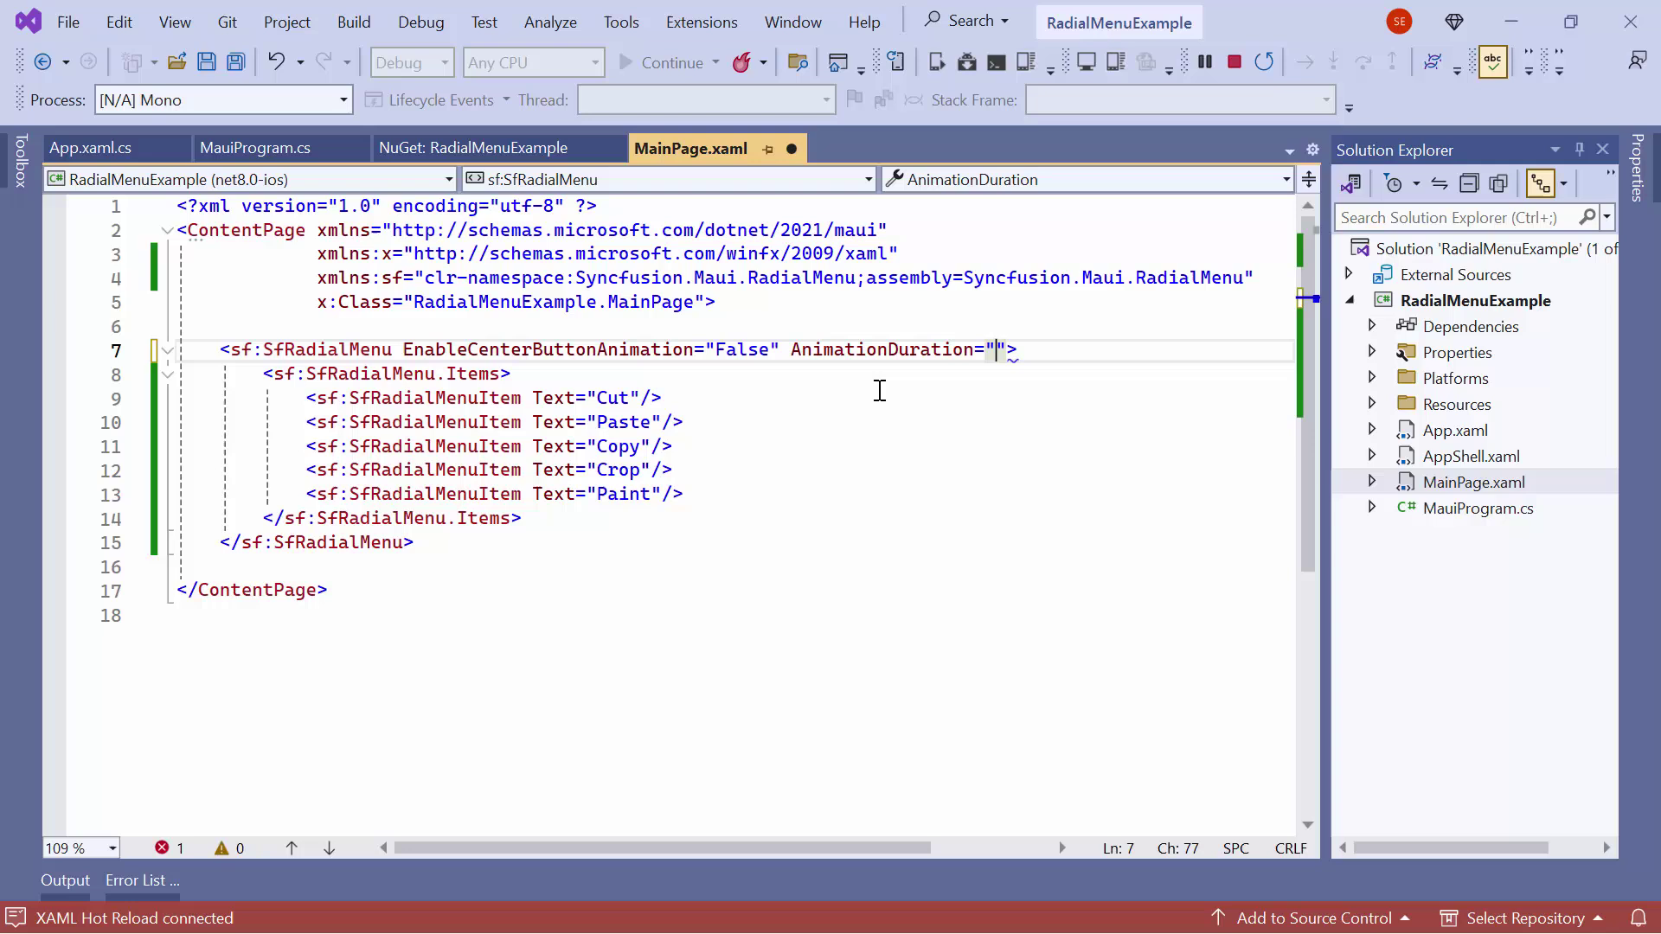
type("500")
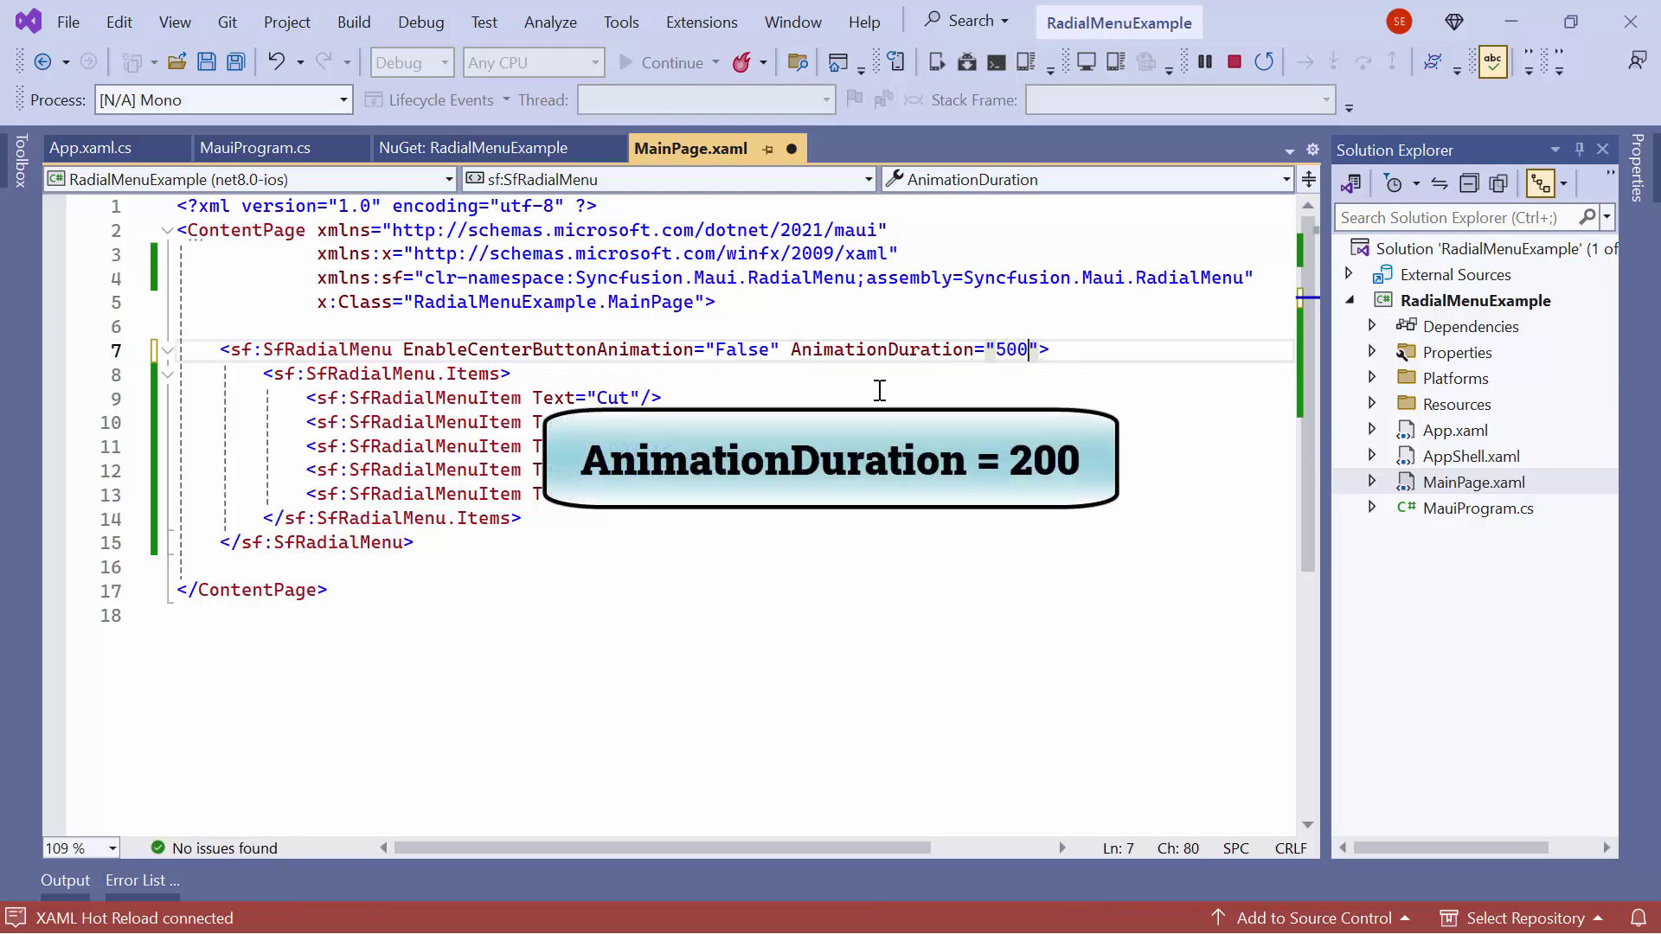
left_click(787, 348)
left_click_drag(776, 350, 406, 355)
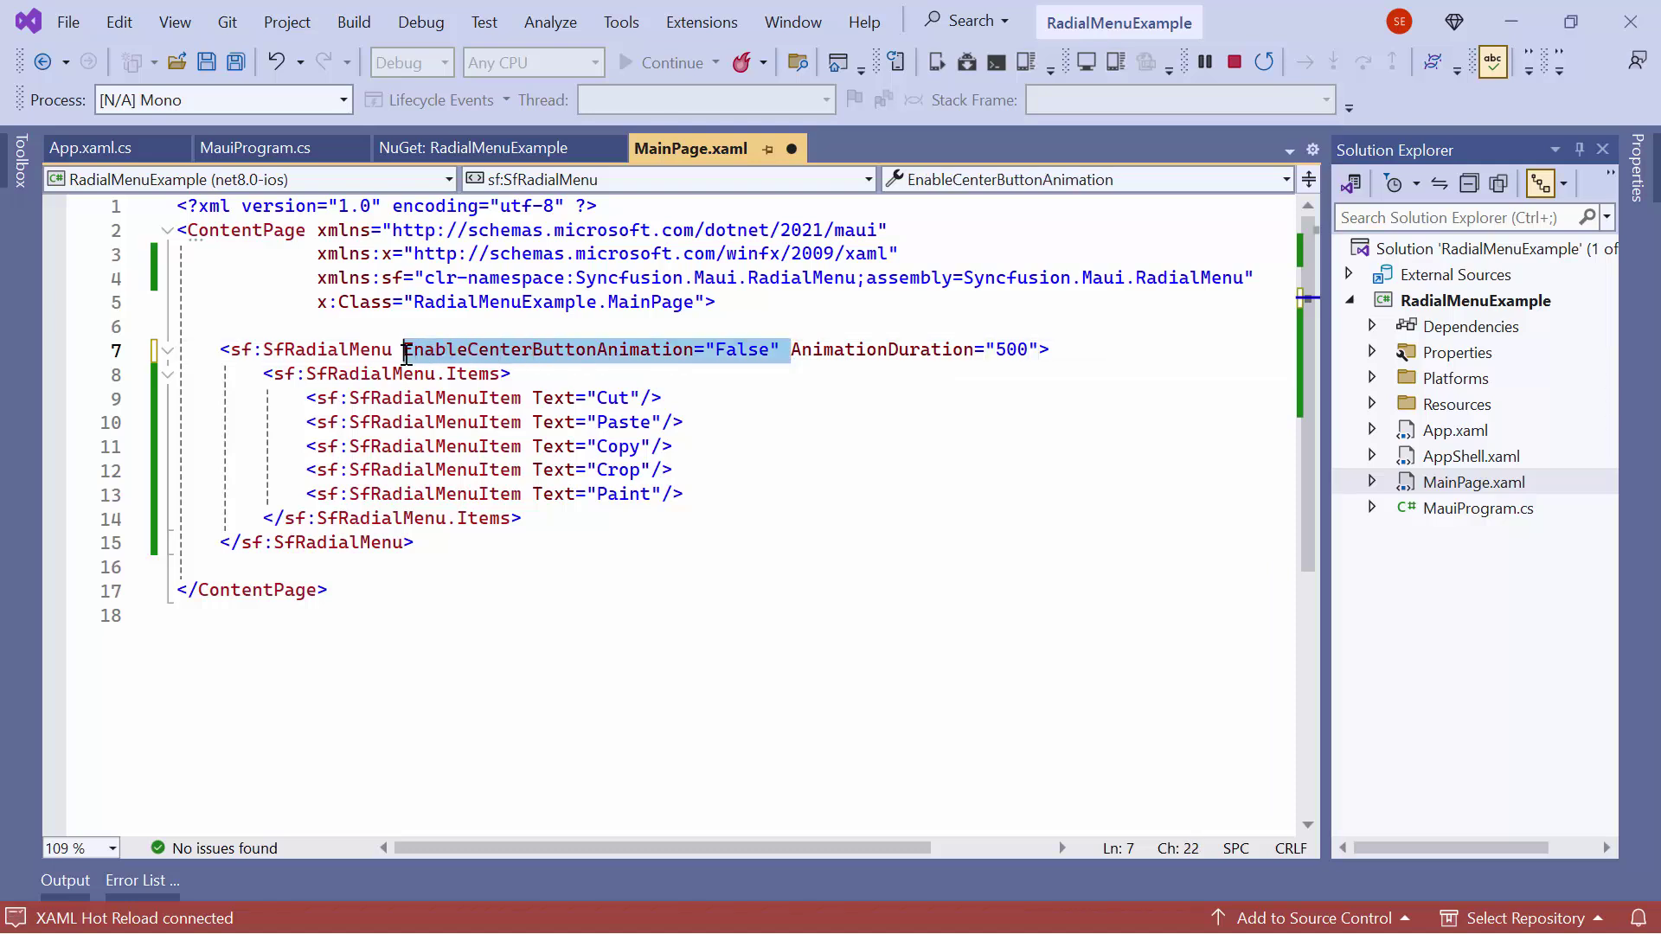
key("Delete")
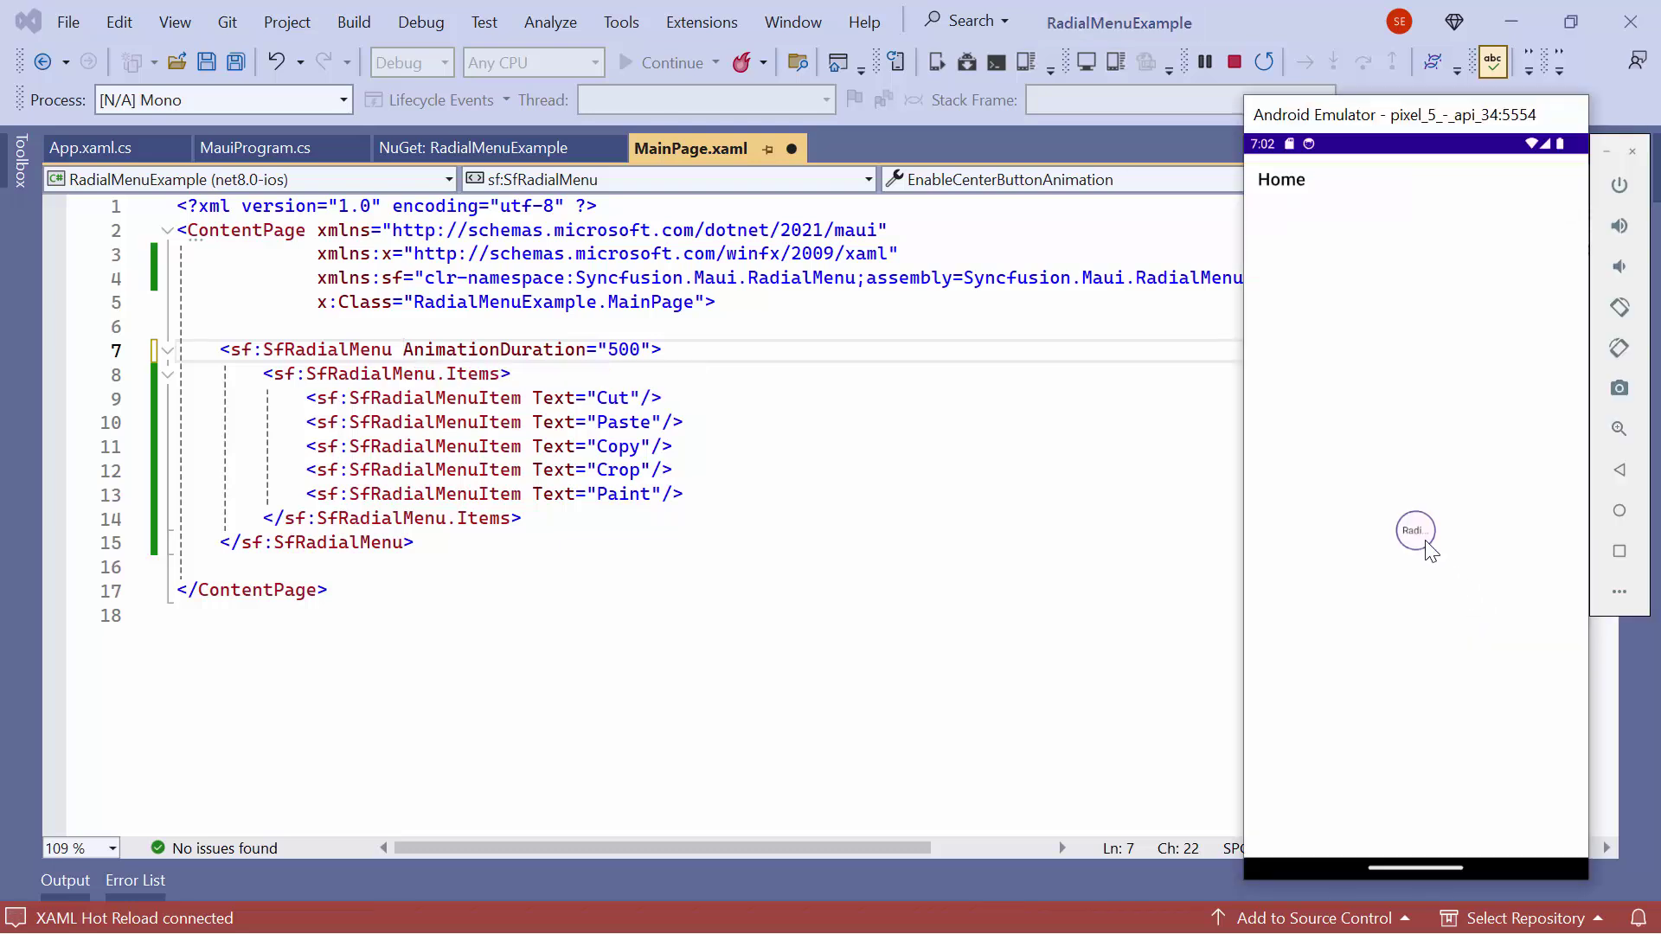
left_click(1425, 540)
left_click(1426, 540)
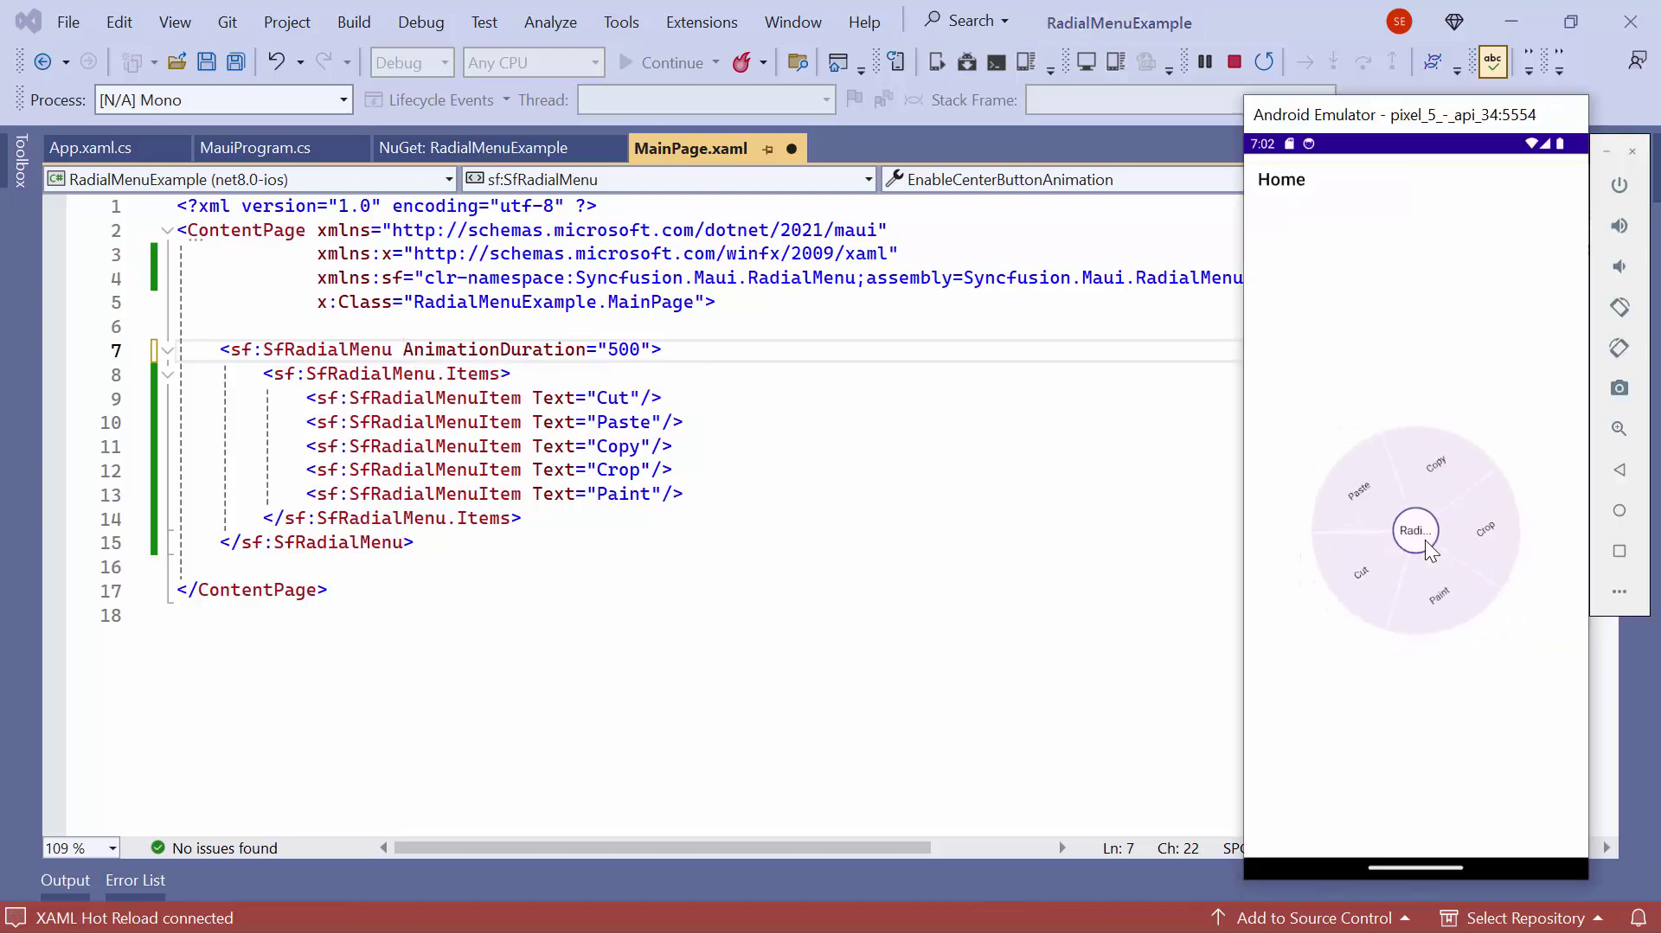
Set IsOpen to True on the SfRadialMenu after the AnimationDuration attribute
left_click(869, 455)
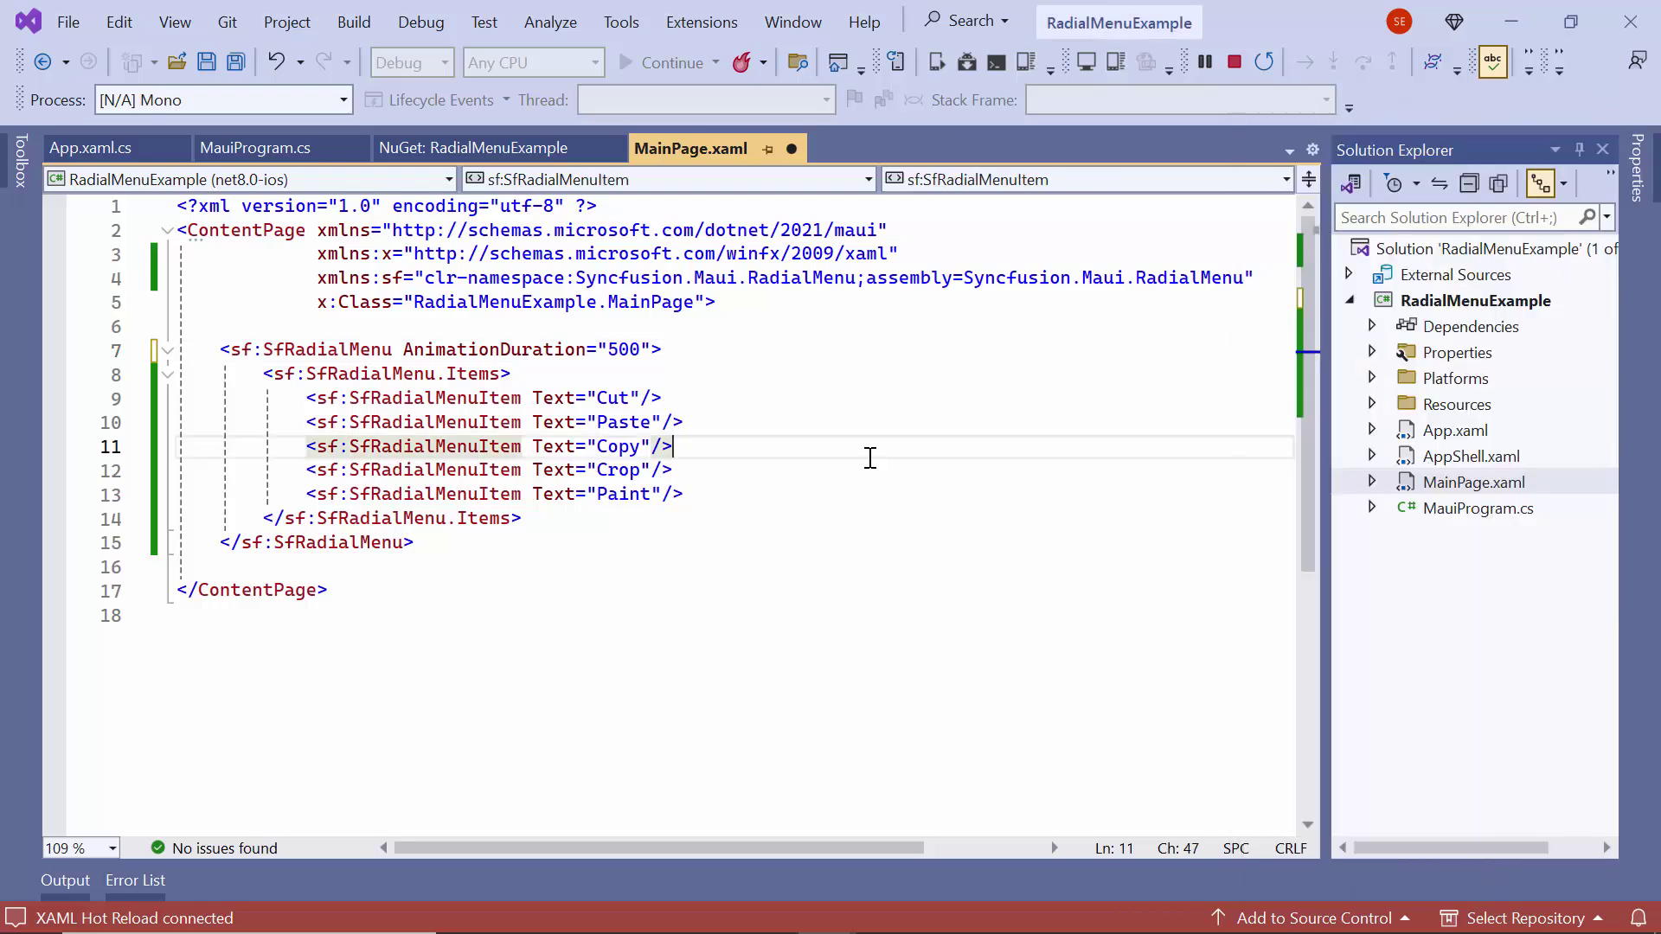
left_click(653, 350)
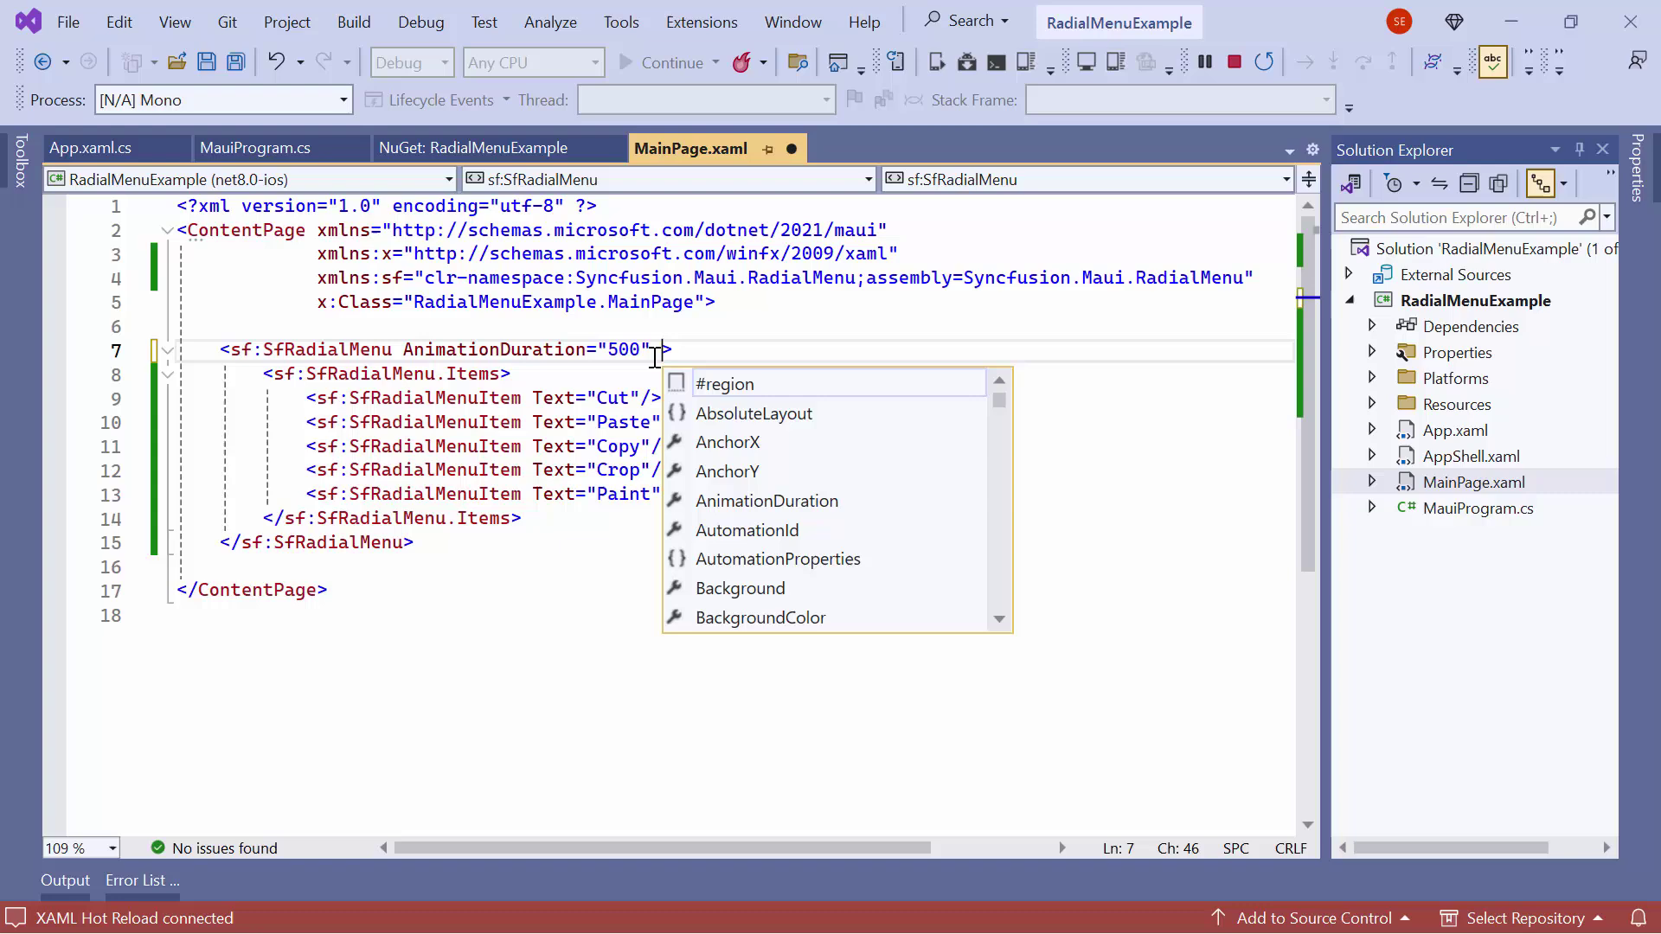
type("iso")
key("Tab")
key("Down")
key("Tab")
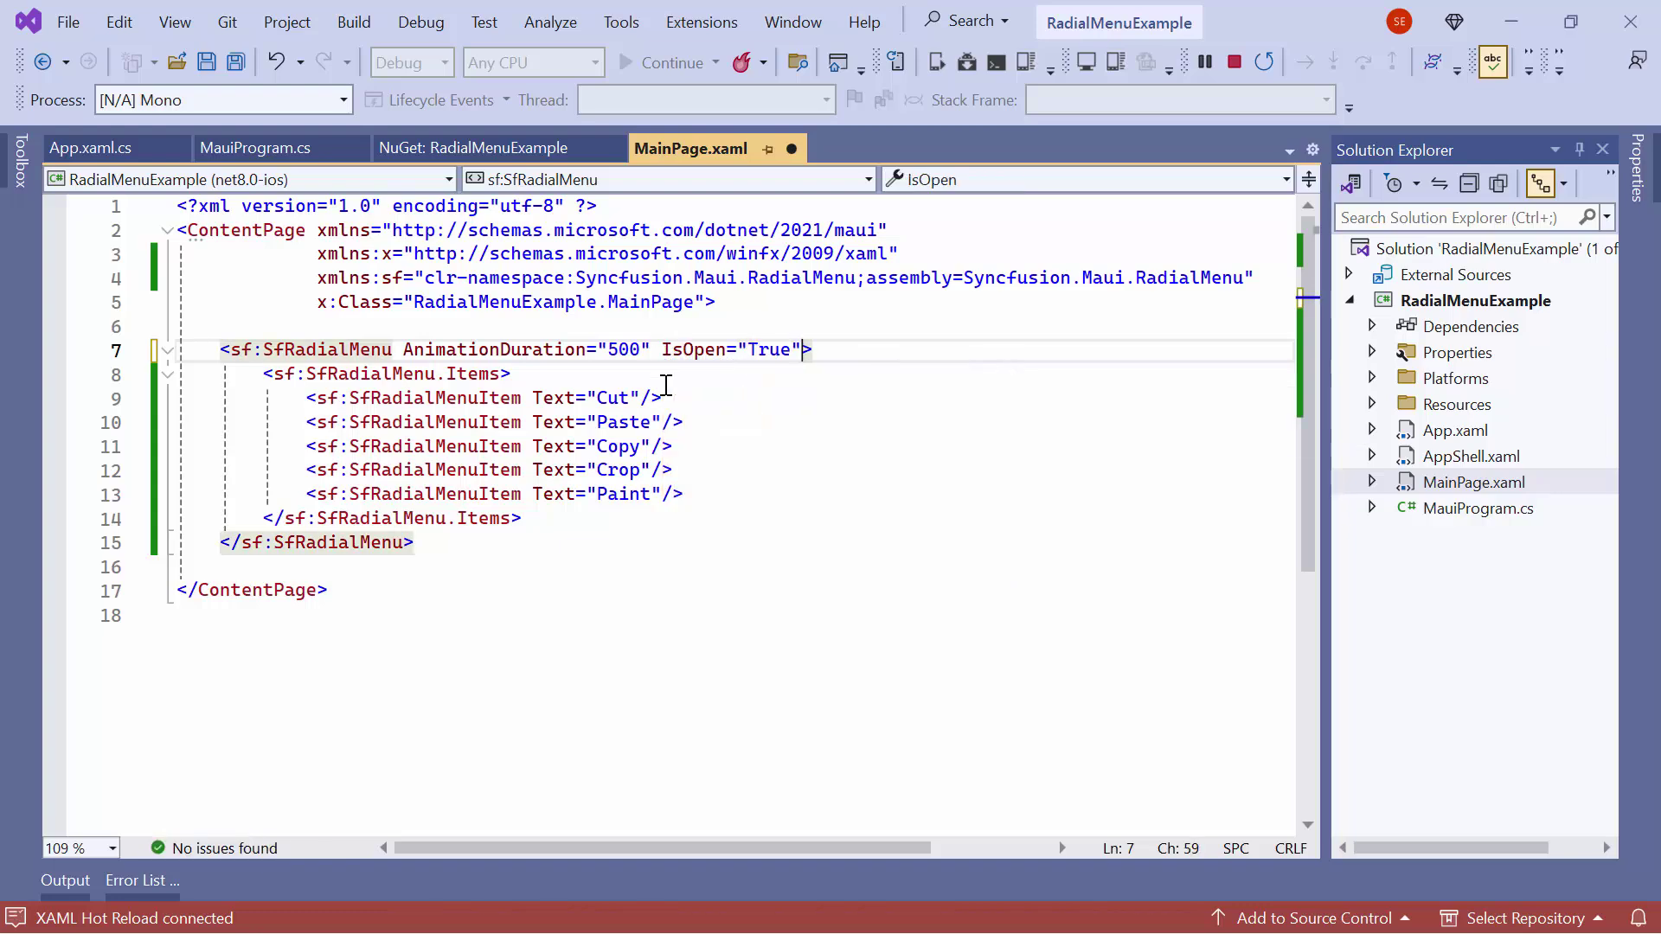
Confirm the menu shows open in the running app, then add Point 0,150
key("alt+Tab")
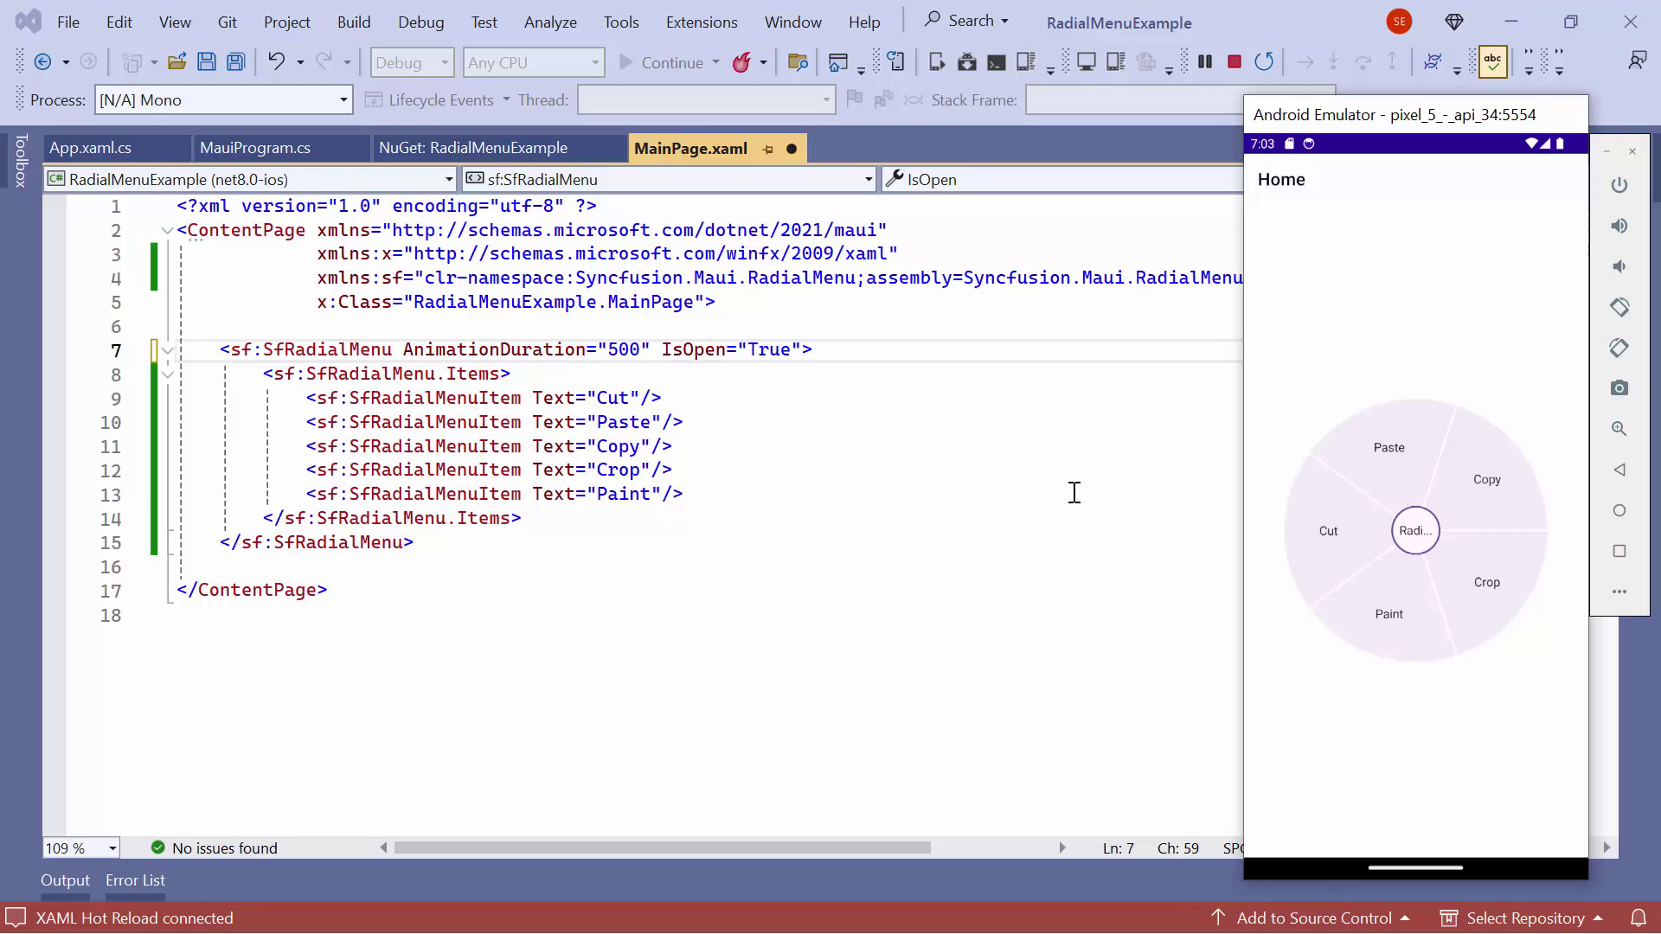
key("alt+Tab")
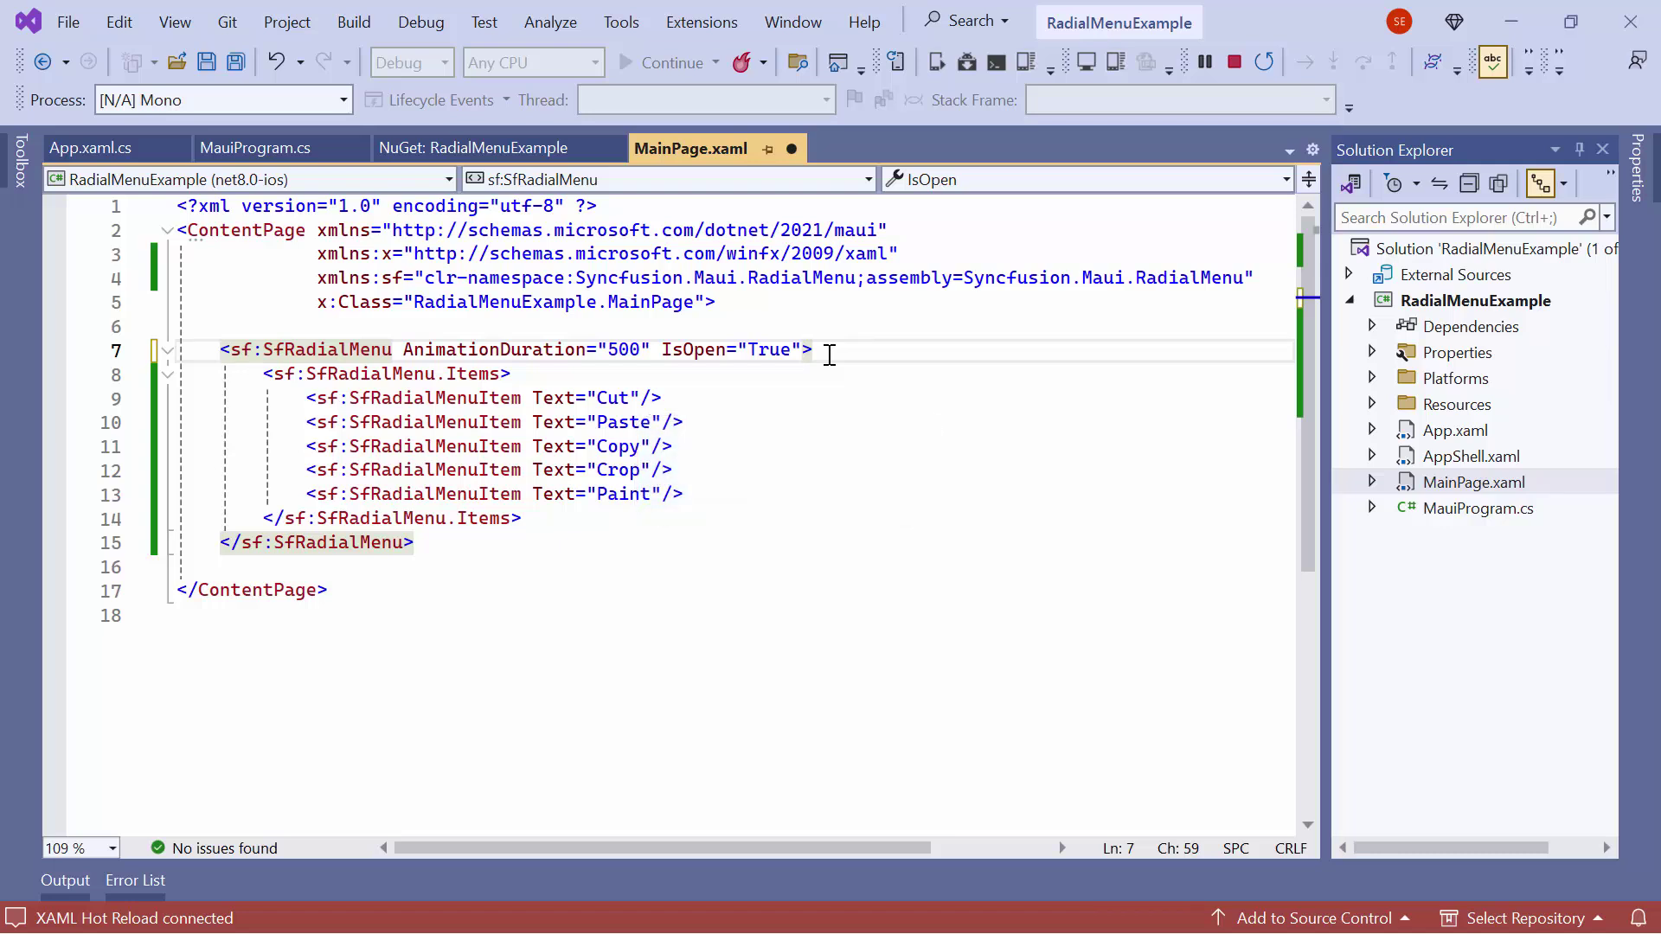
key("Return")
type("p")
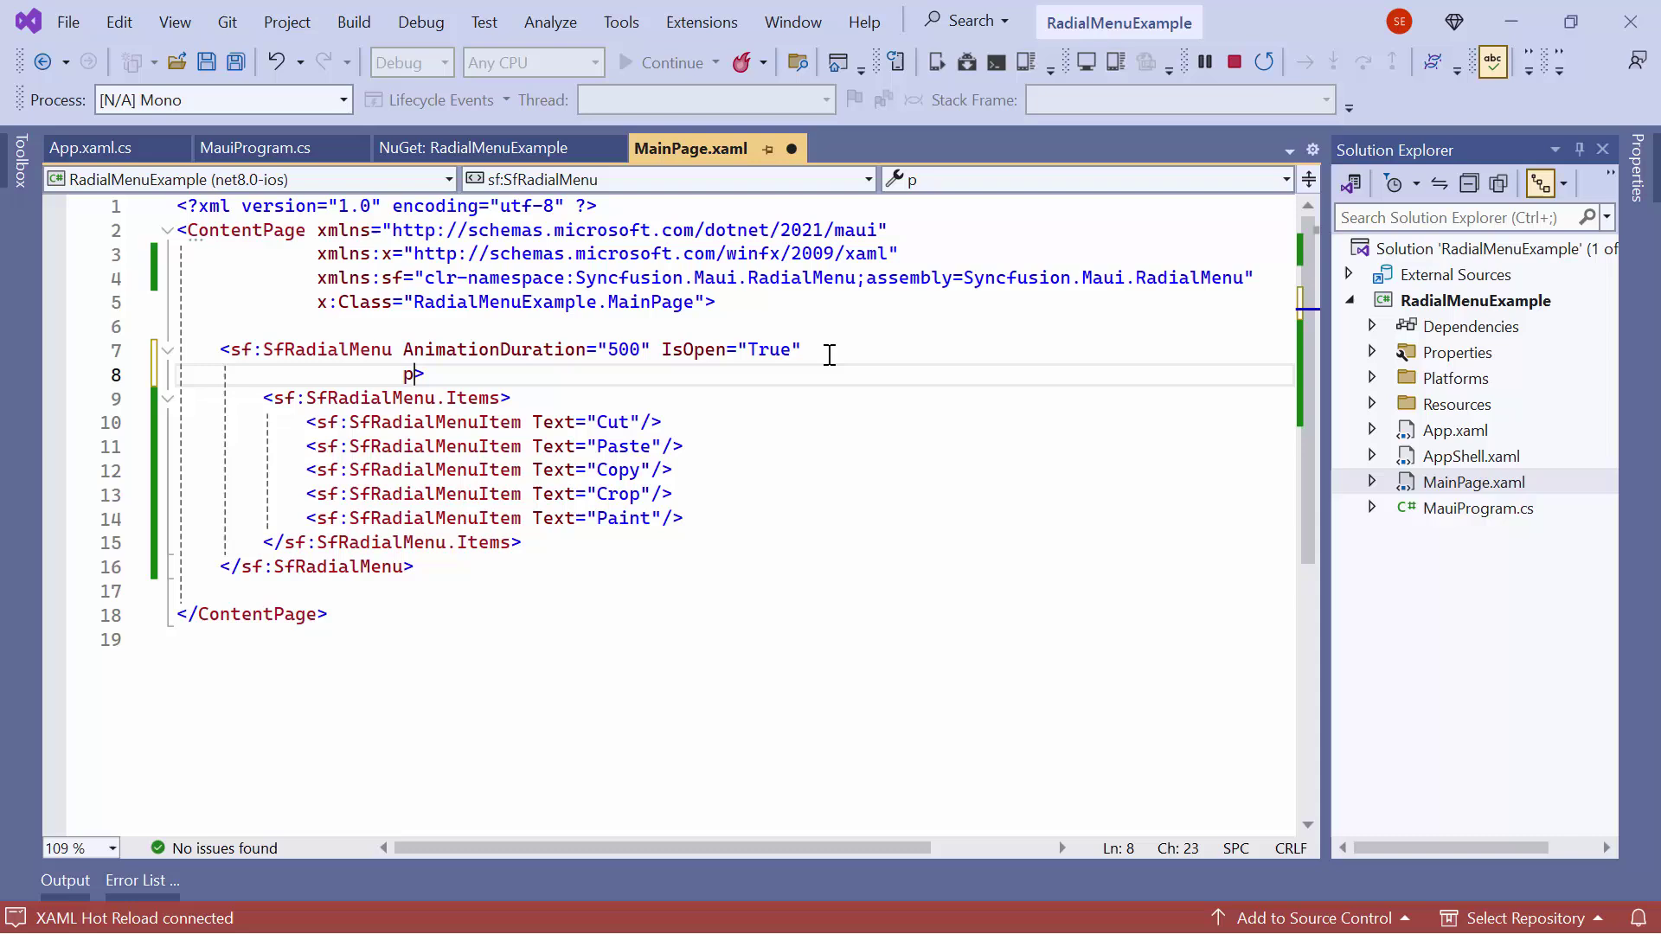
type("oint=0,150")
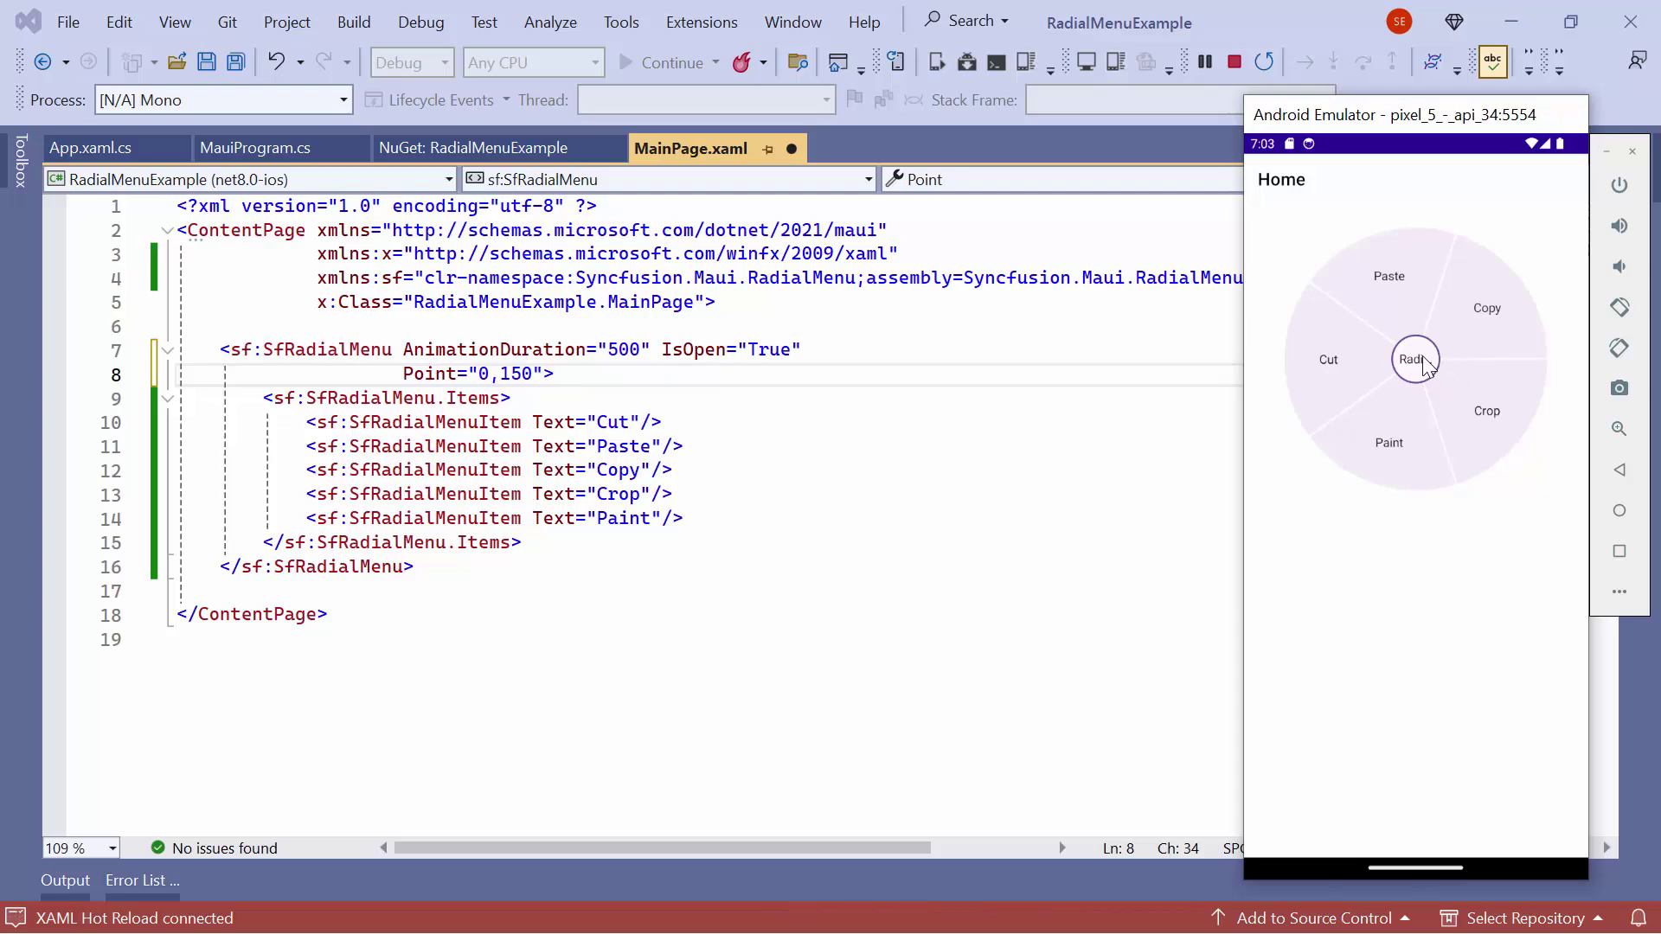
left_click(837, 353)
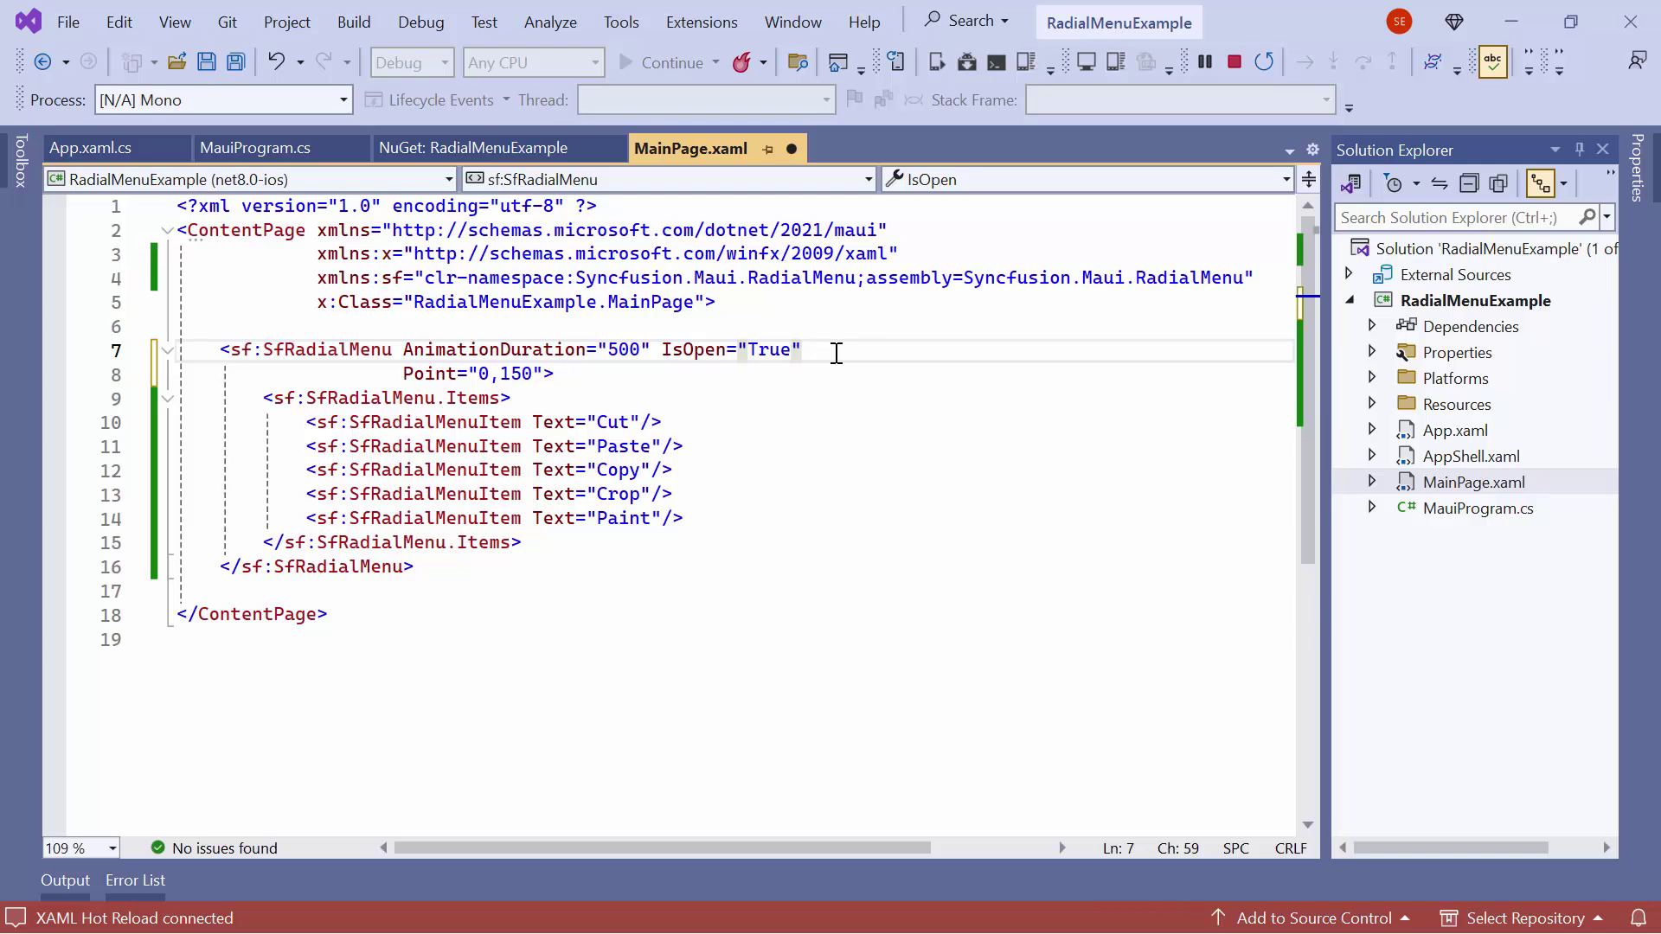
Add CenterButtonSize 100, CenterButtonRadius 50 and CenterButtonText Edit to the radial menu
key("Return")
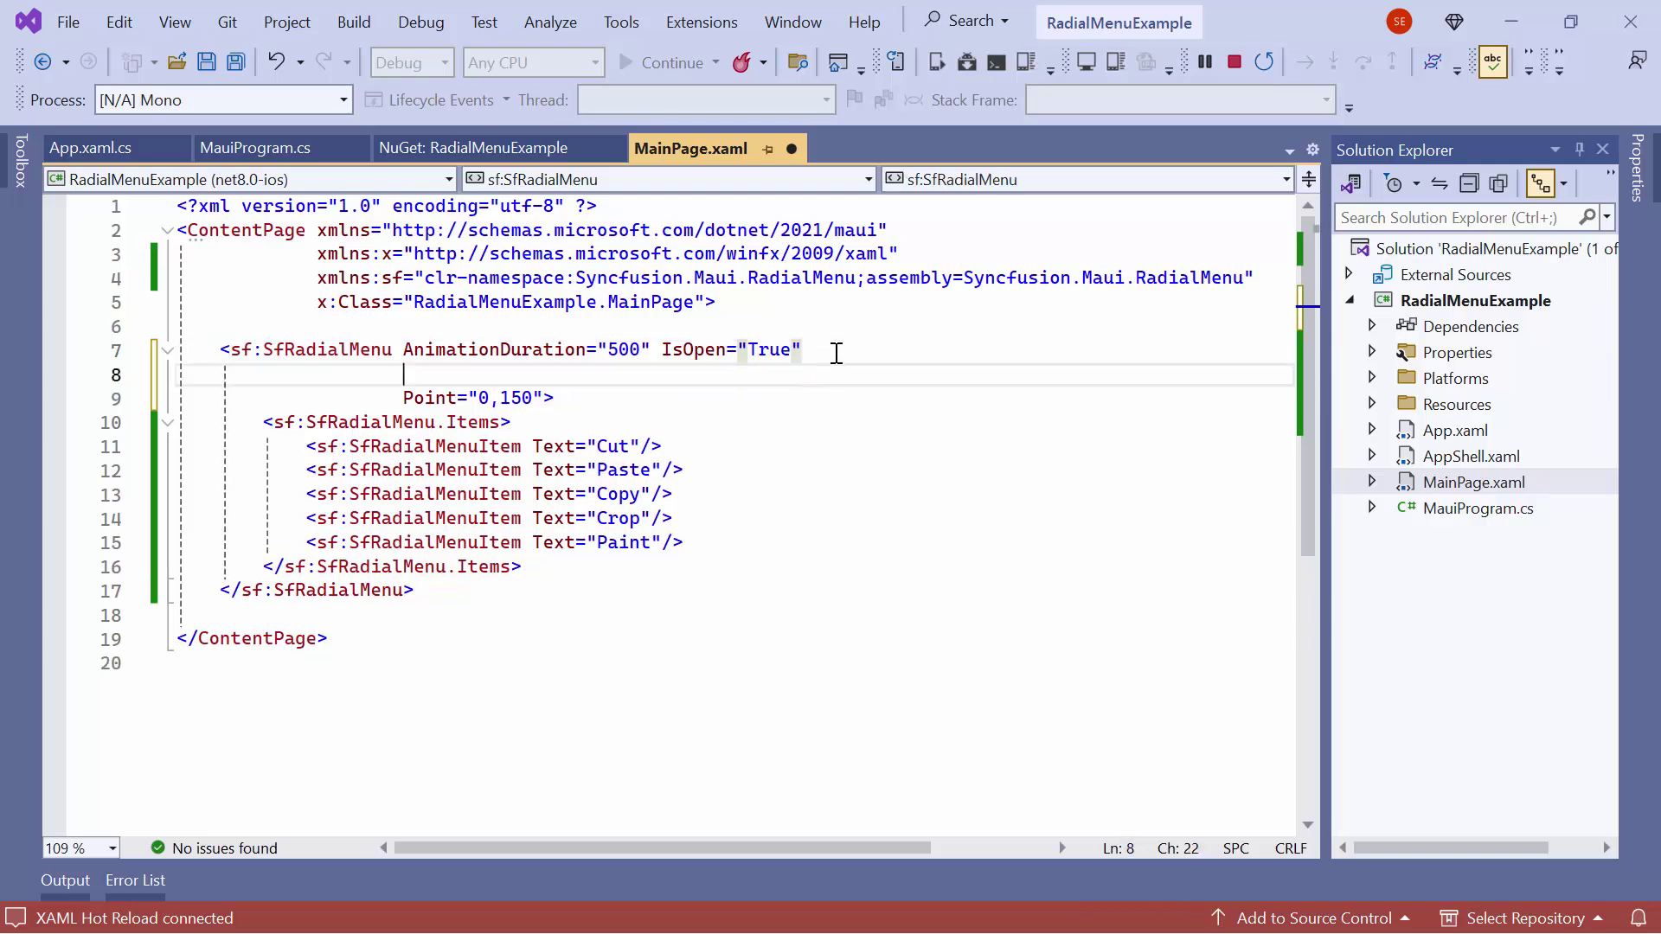
type("CenterButton")
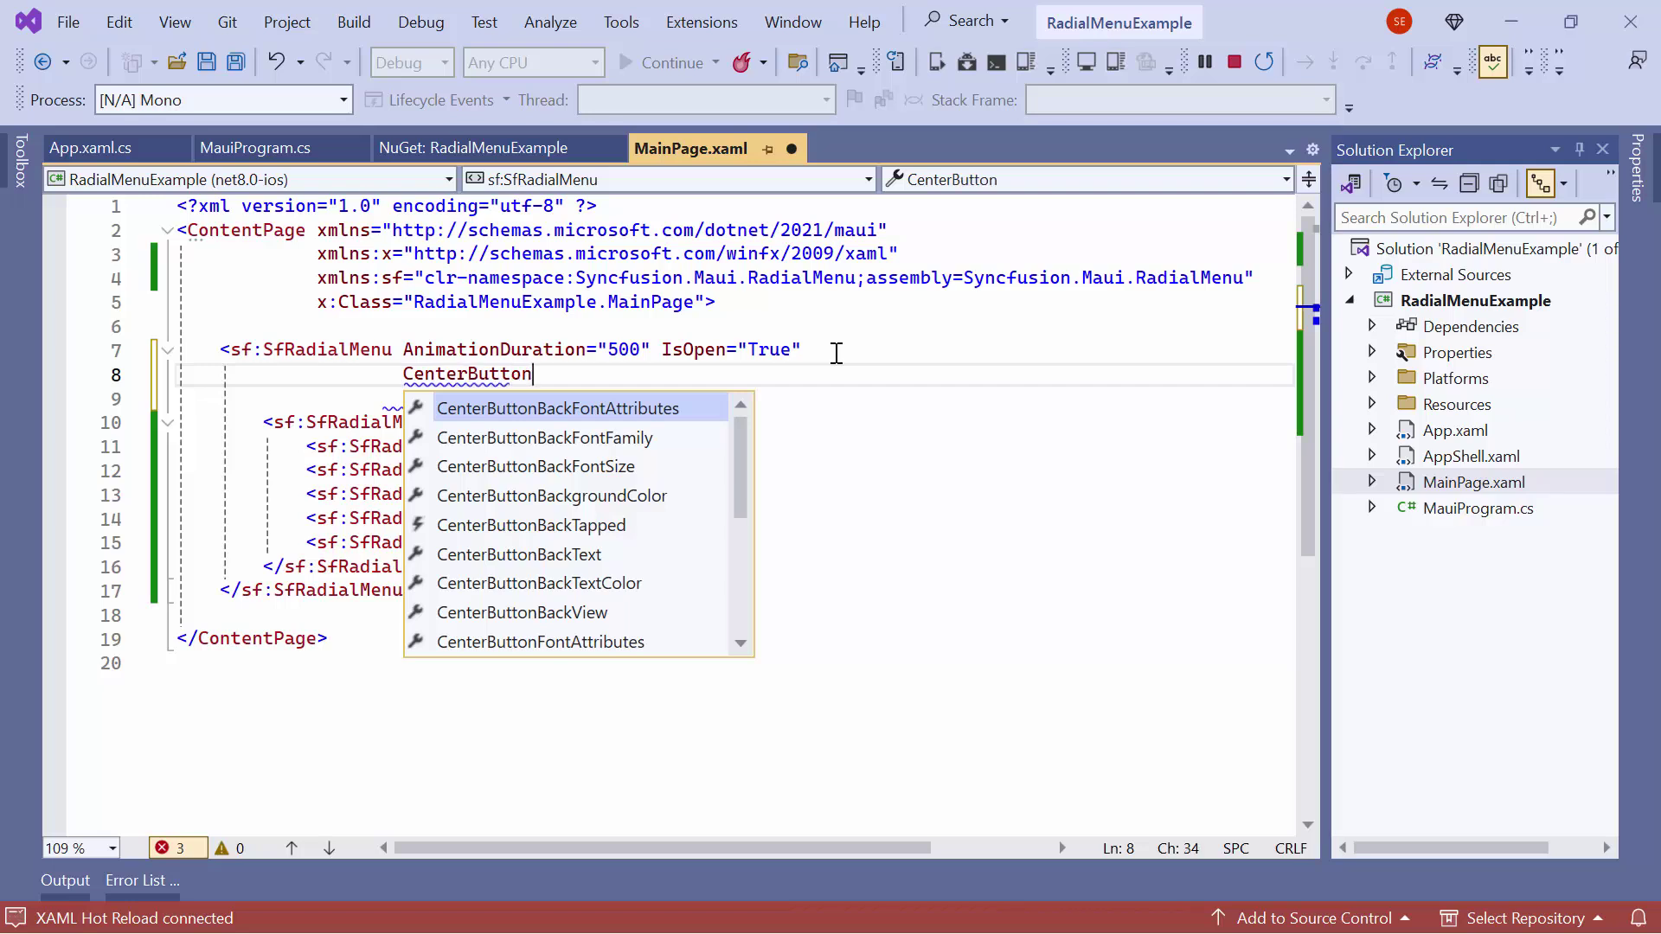
type("Si")
key("Tab")
type("100")
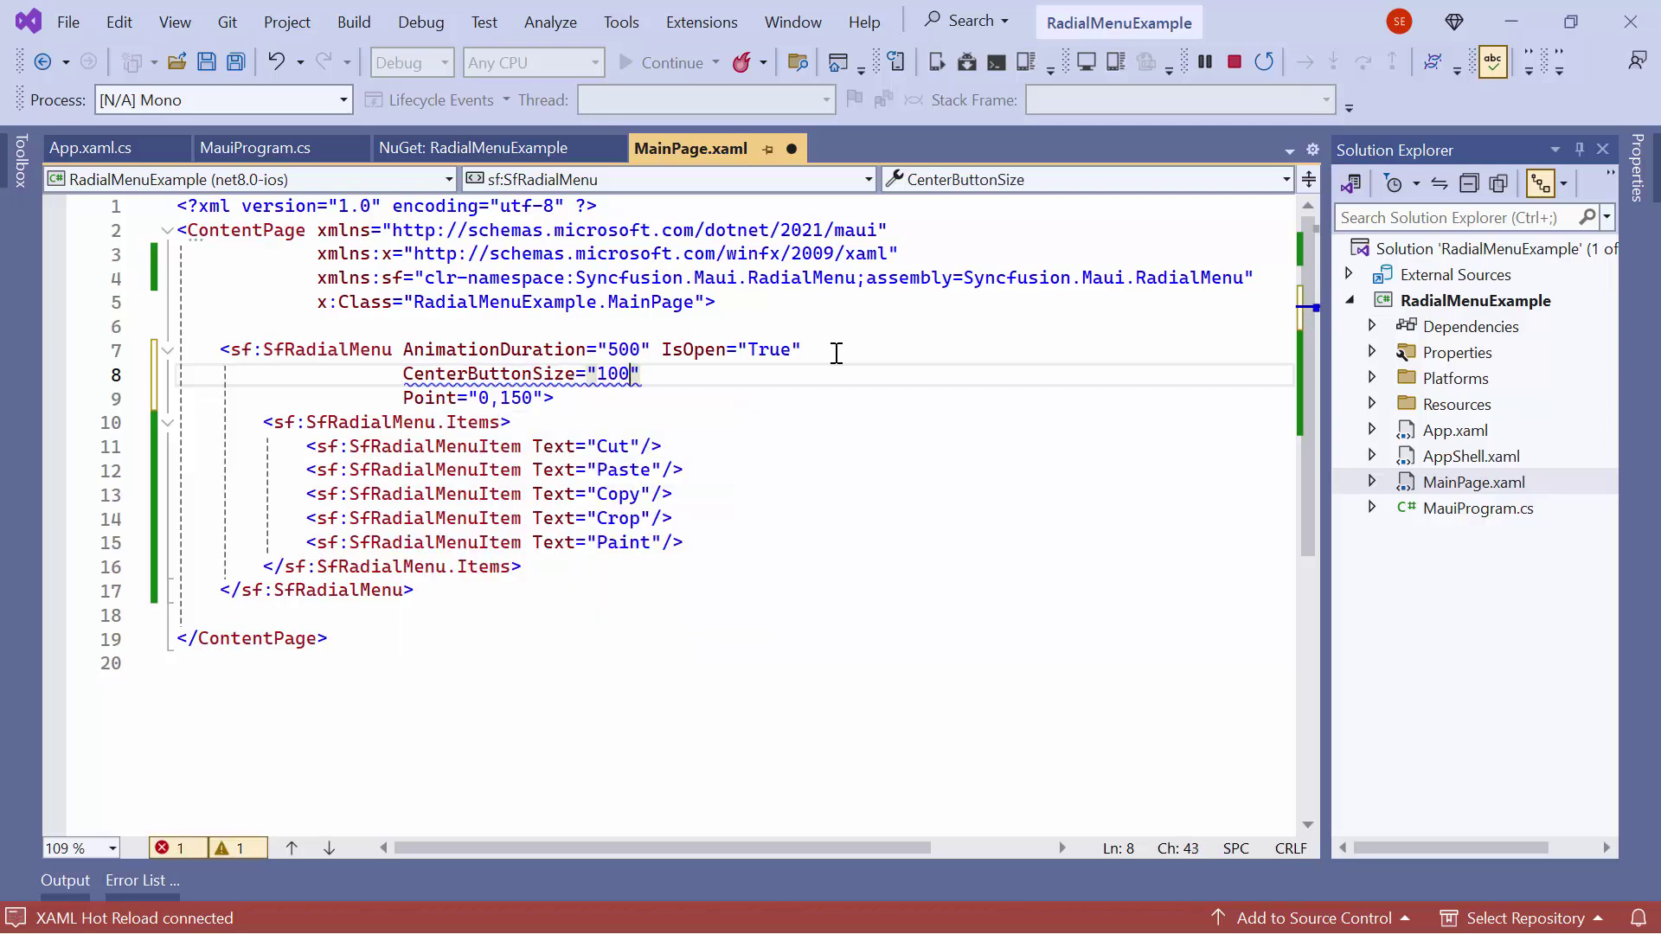
key("Right")
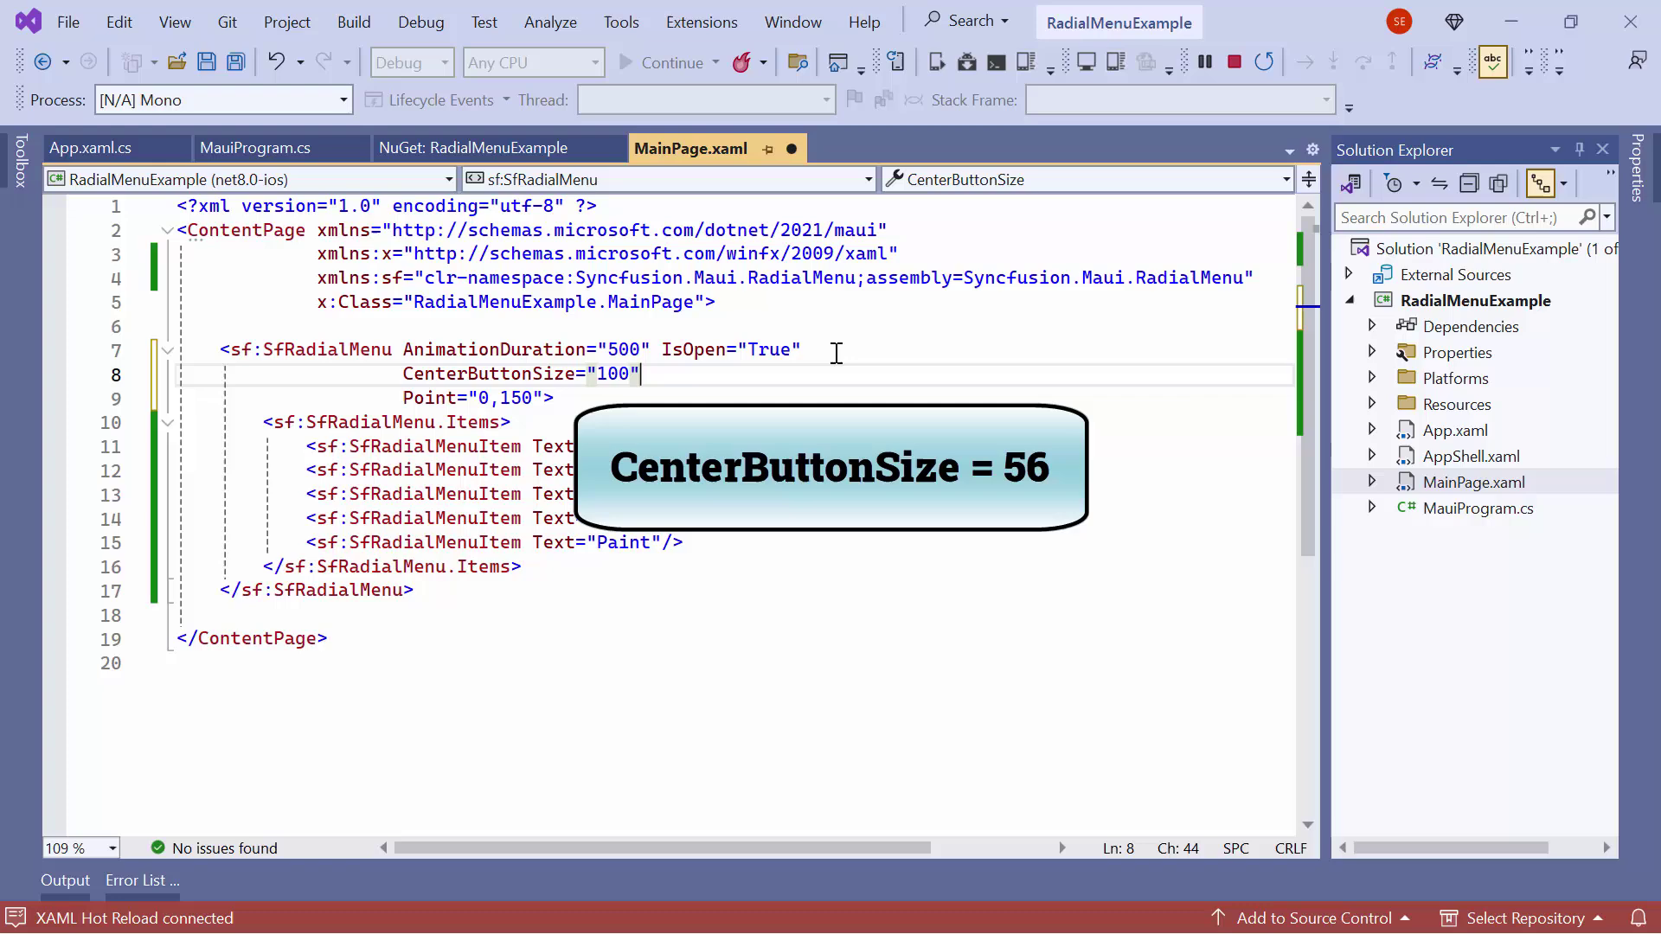
key("Return")
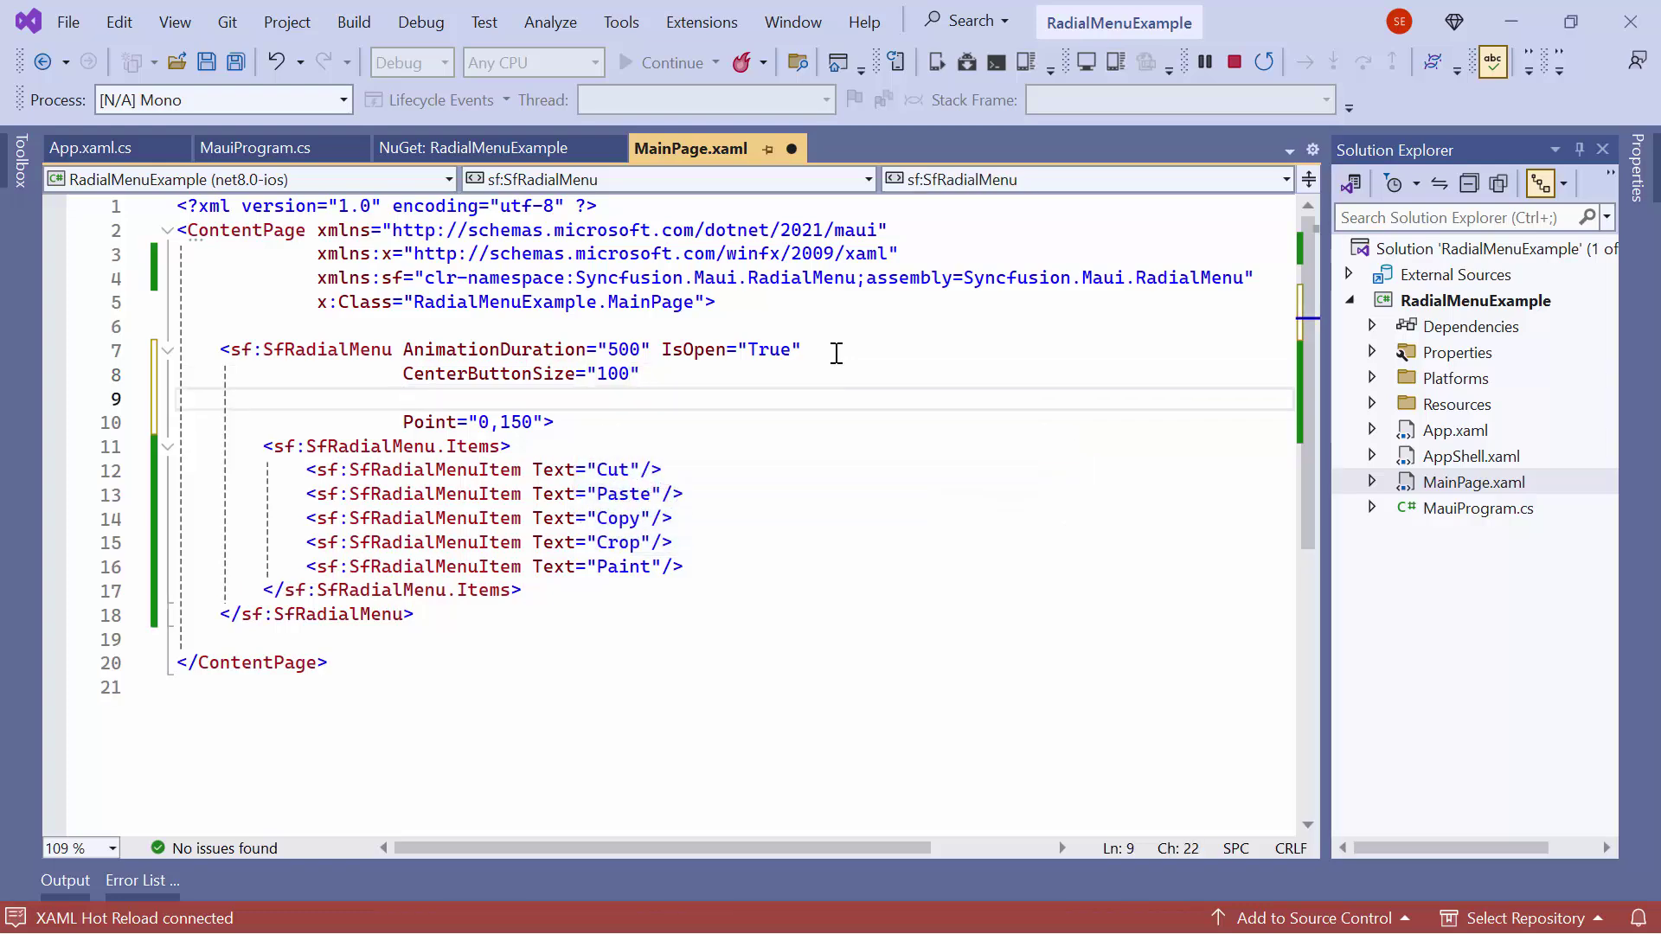
type("CenterBu")
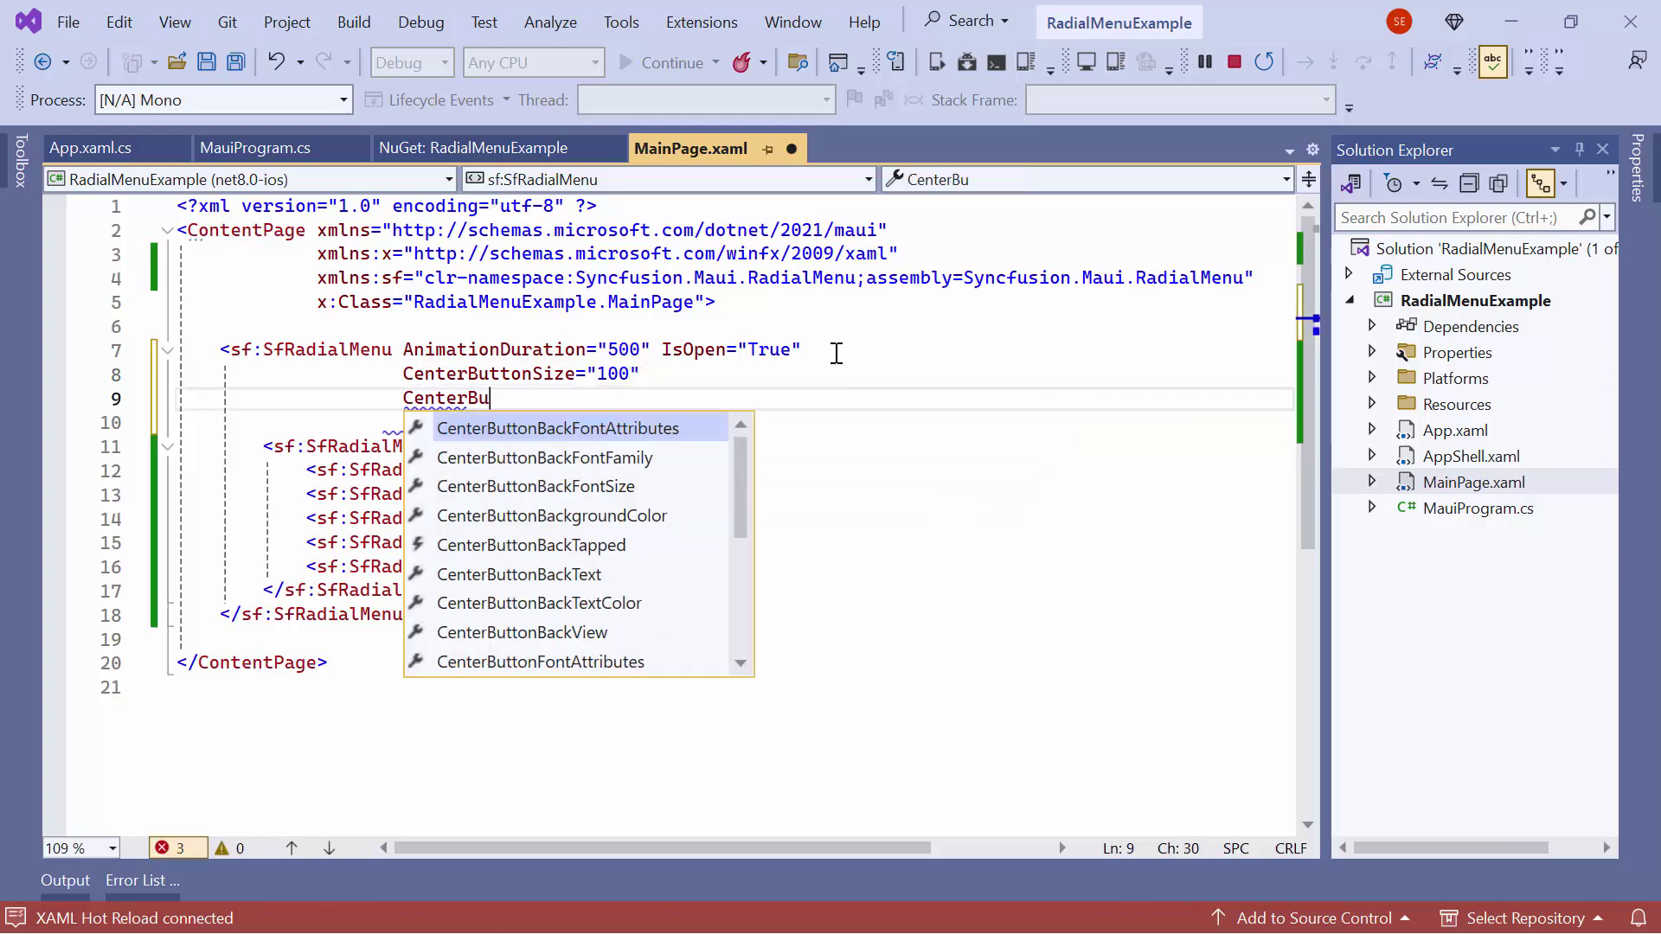
type("ttonRad")
key("Tab")
type("50")
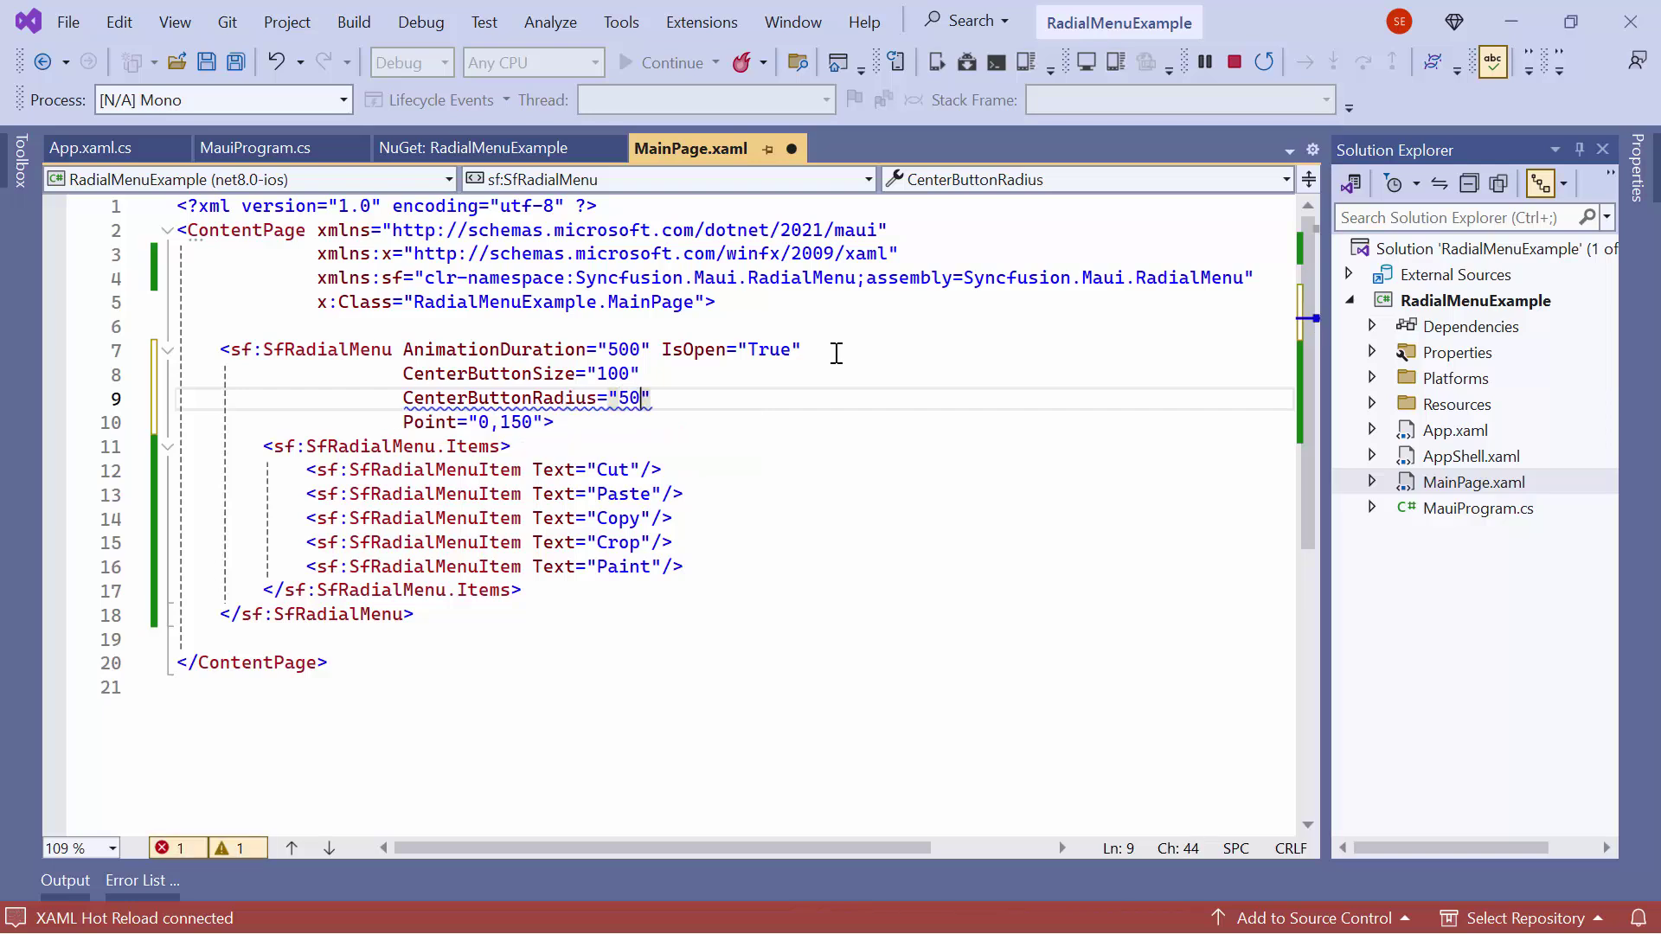
type("\"")
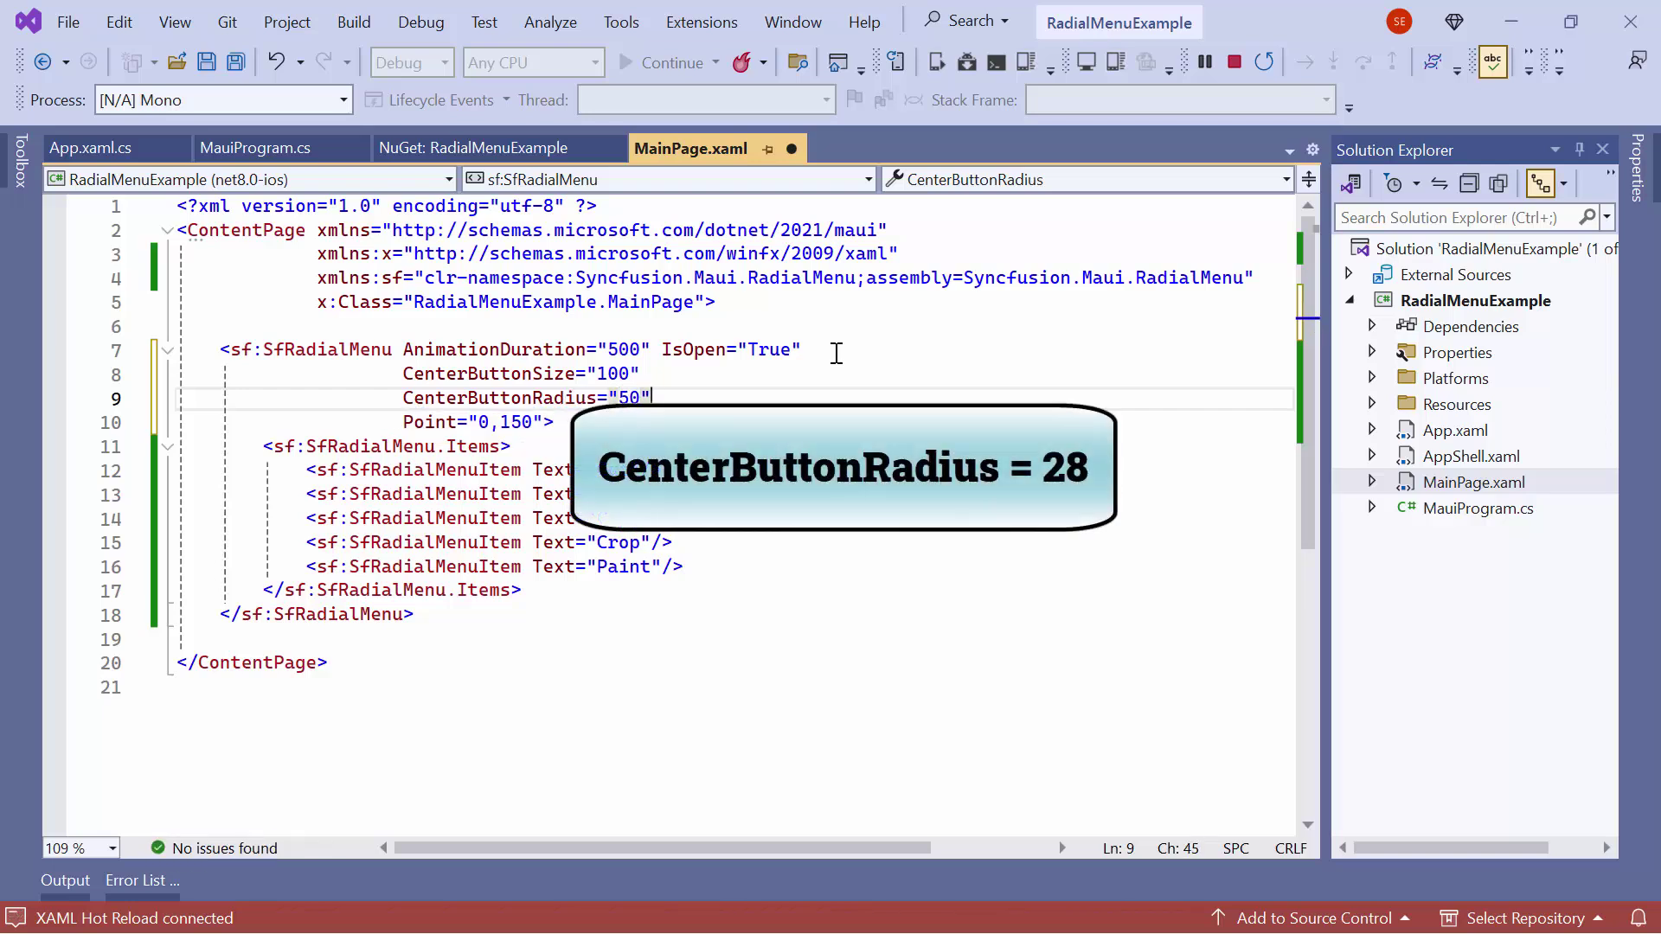
key("Return")
type("C")
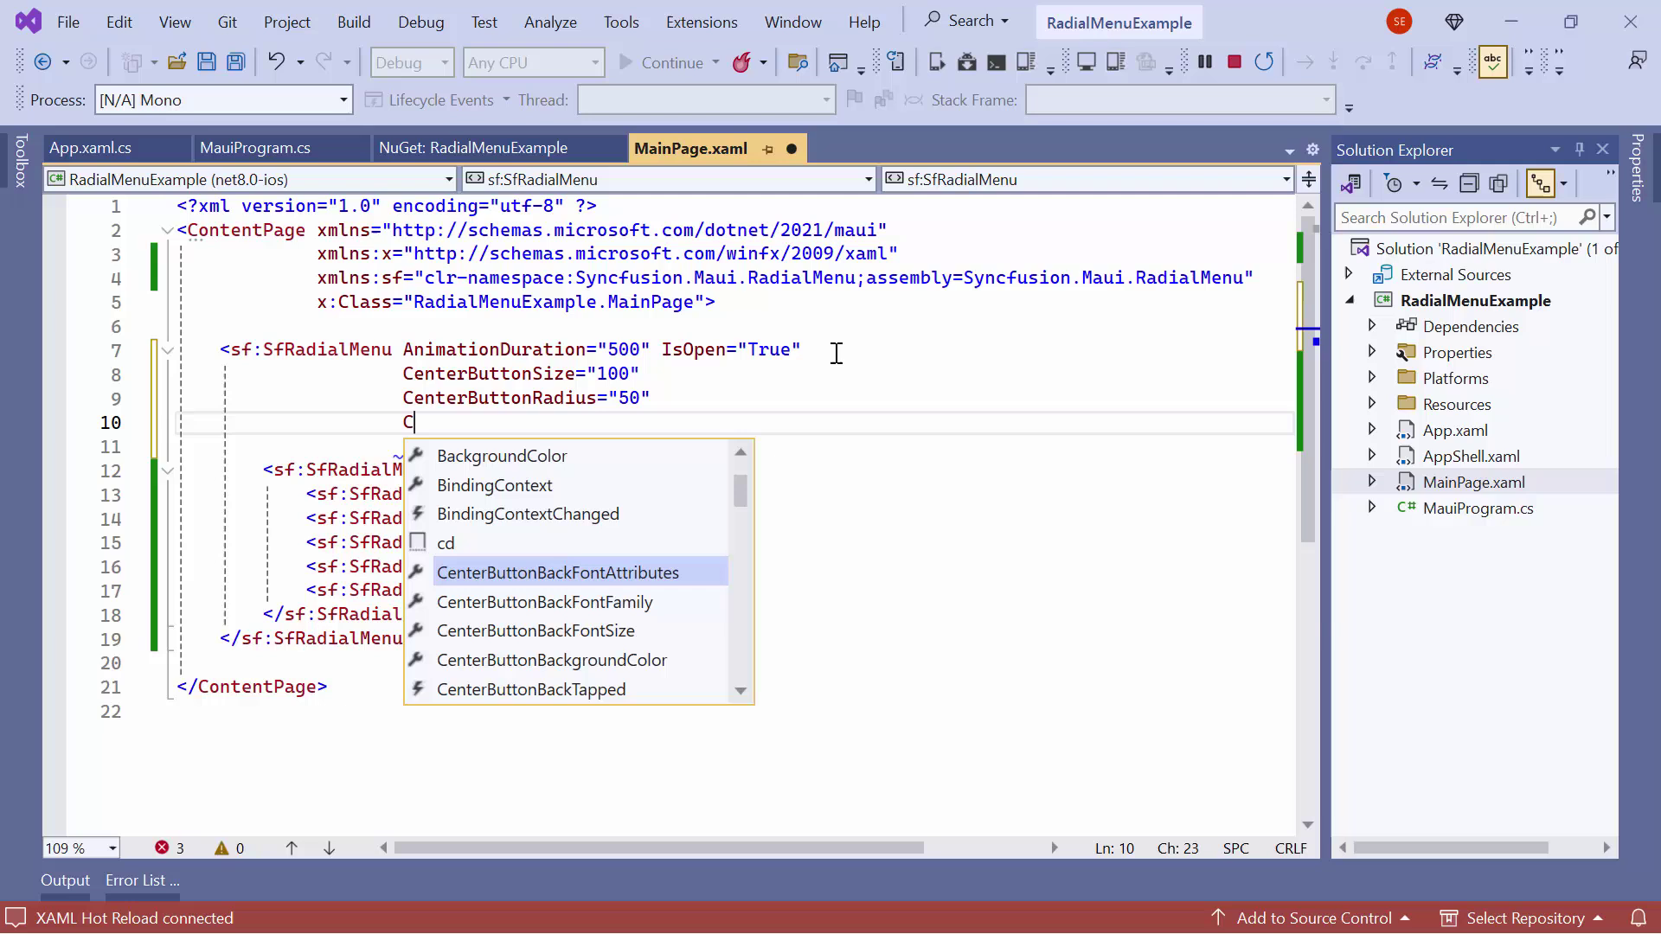
type("enterButtonTe")
key("Tab")
type("Edit")
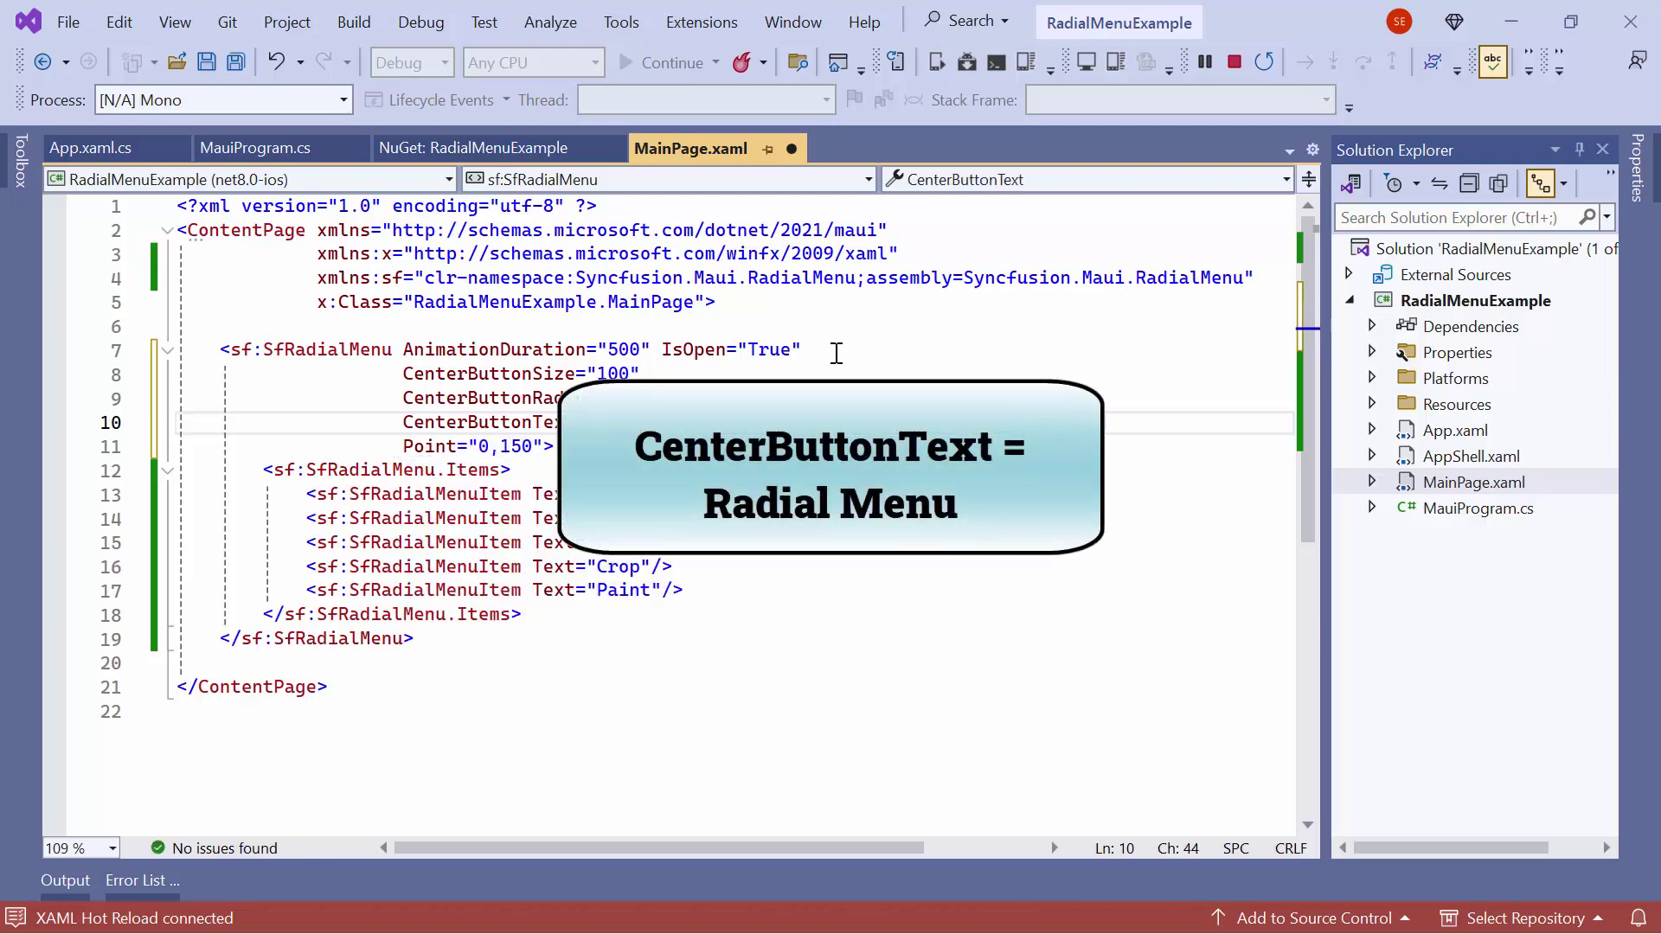
Remove the Point attribute line from the SfRadialMenu tag
left_click_drag(543, 446, 423, 446)
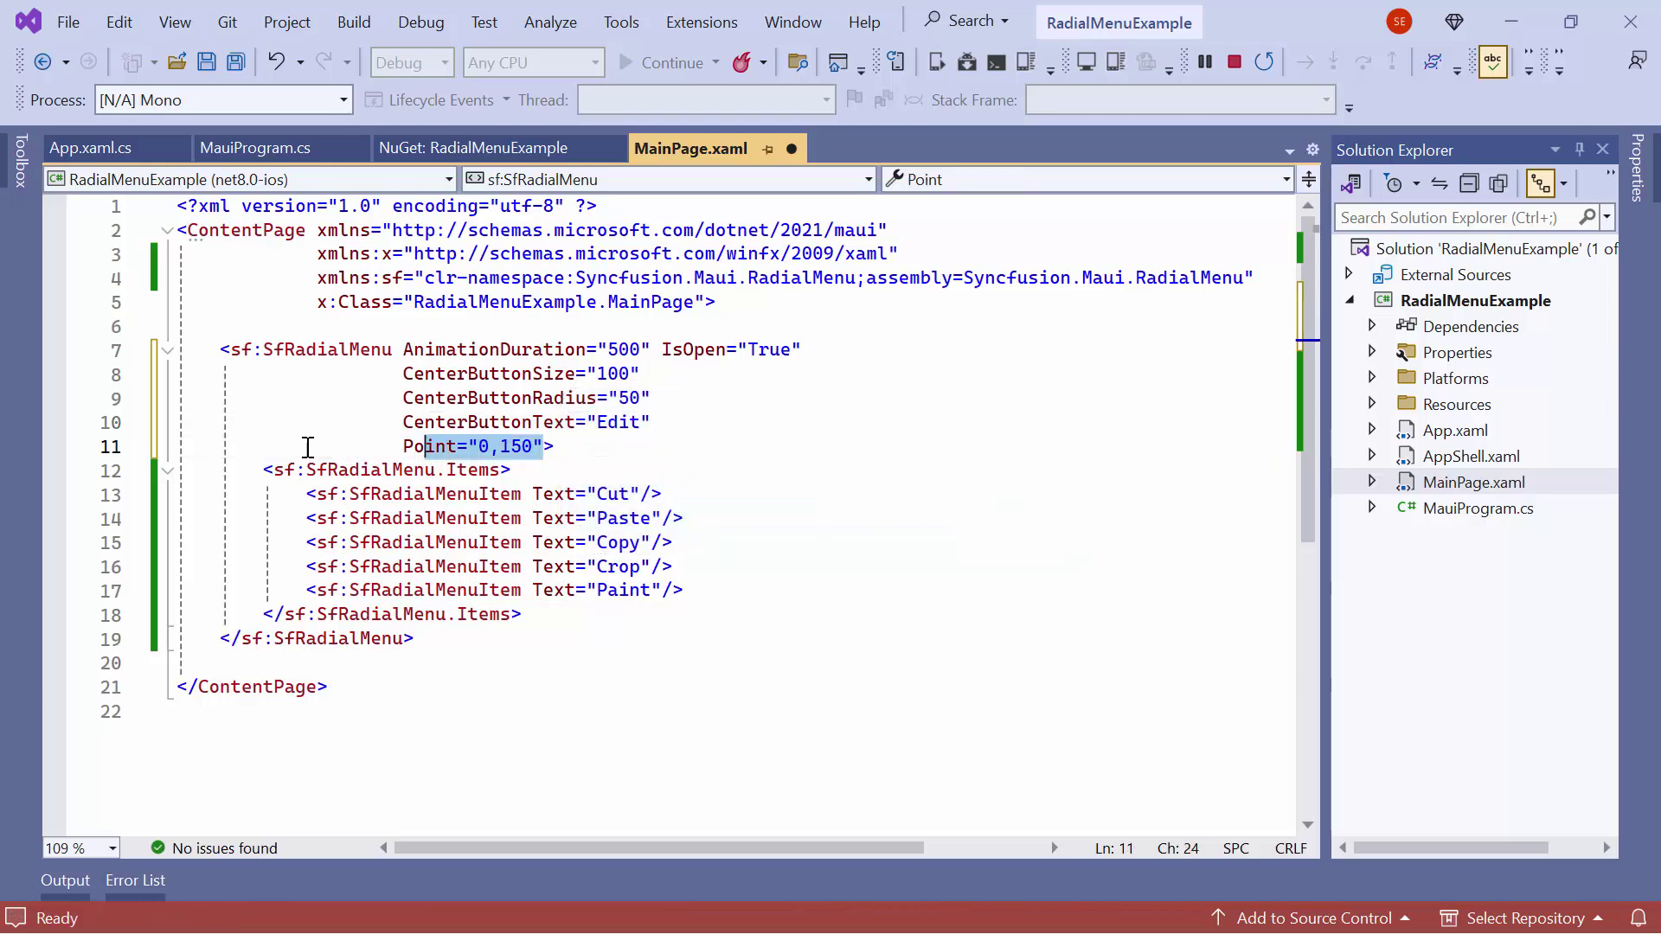
left_click_drag(307, 447, 145, 446)
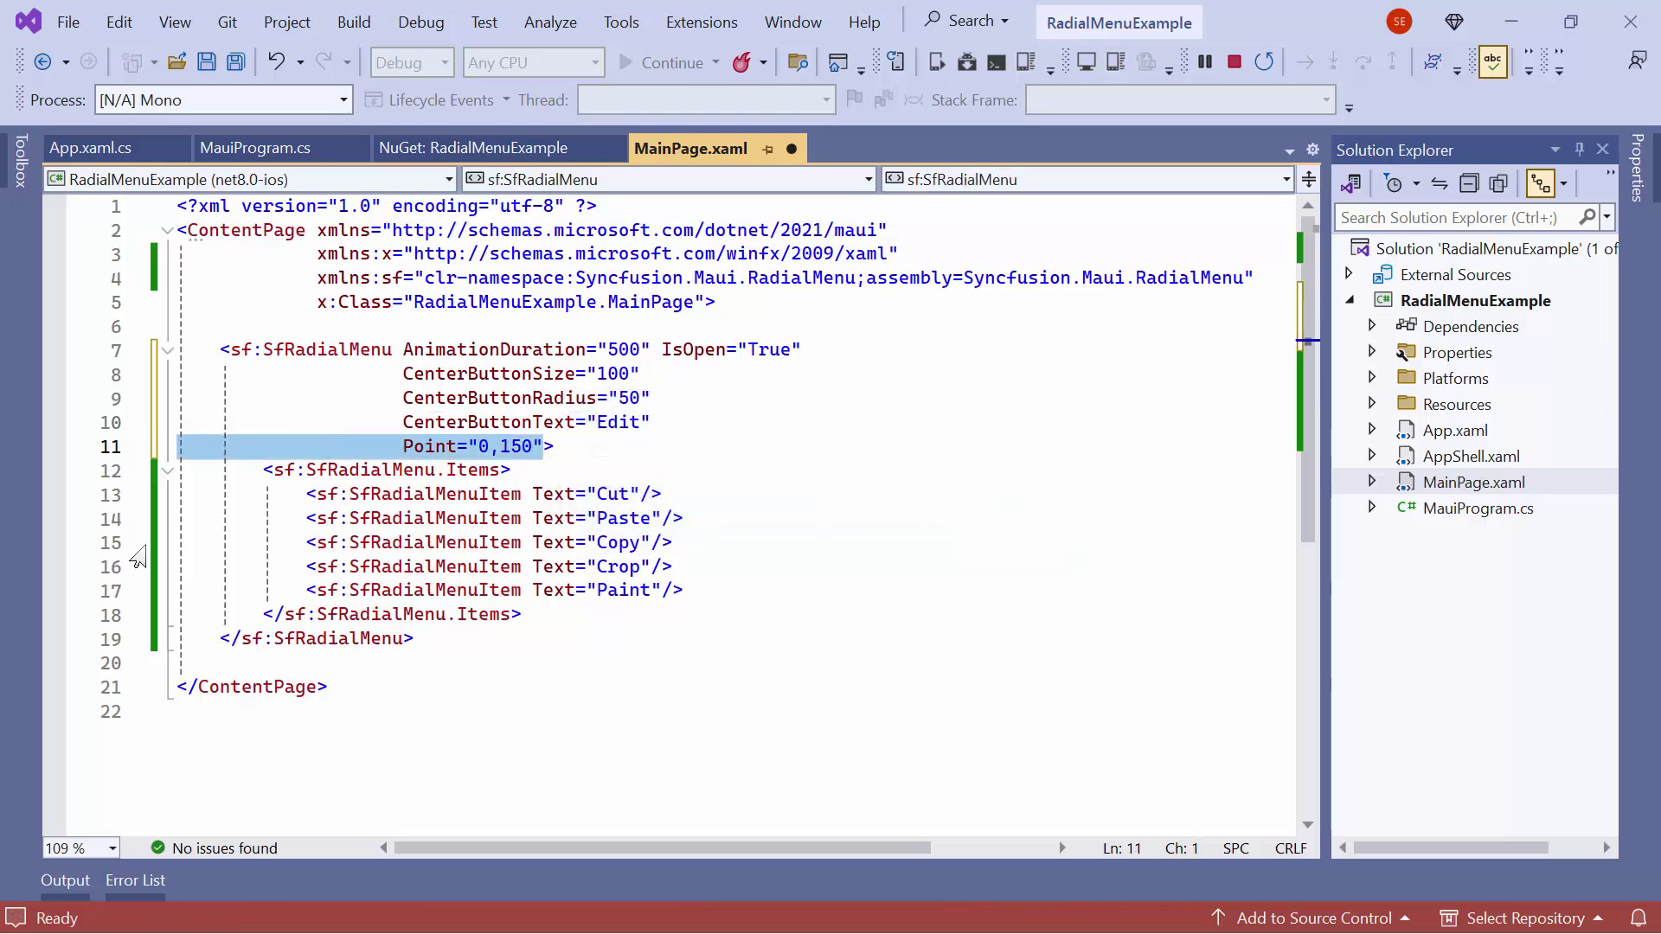
key("BackSpace")
key("BackSpace")
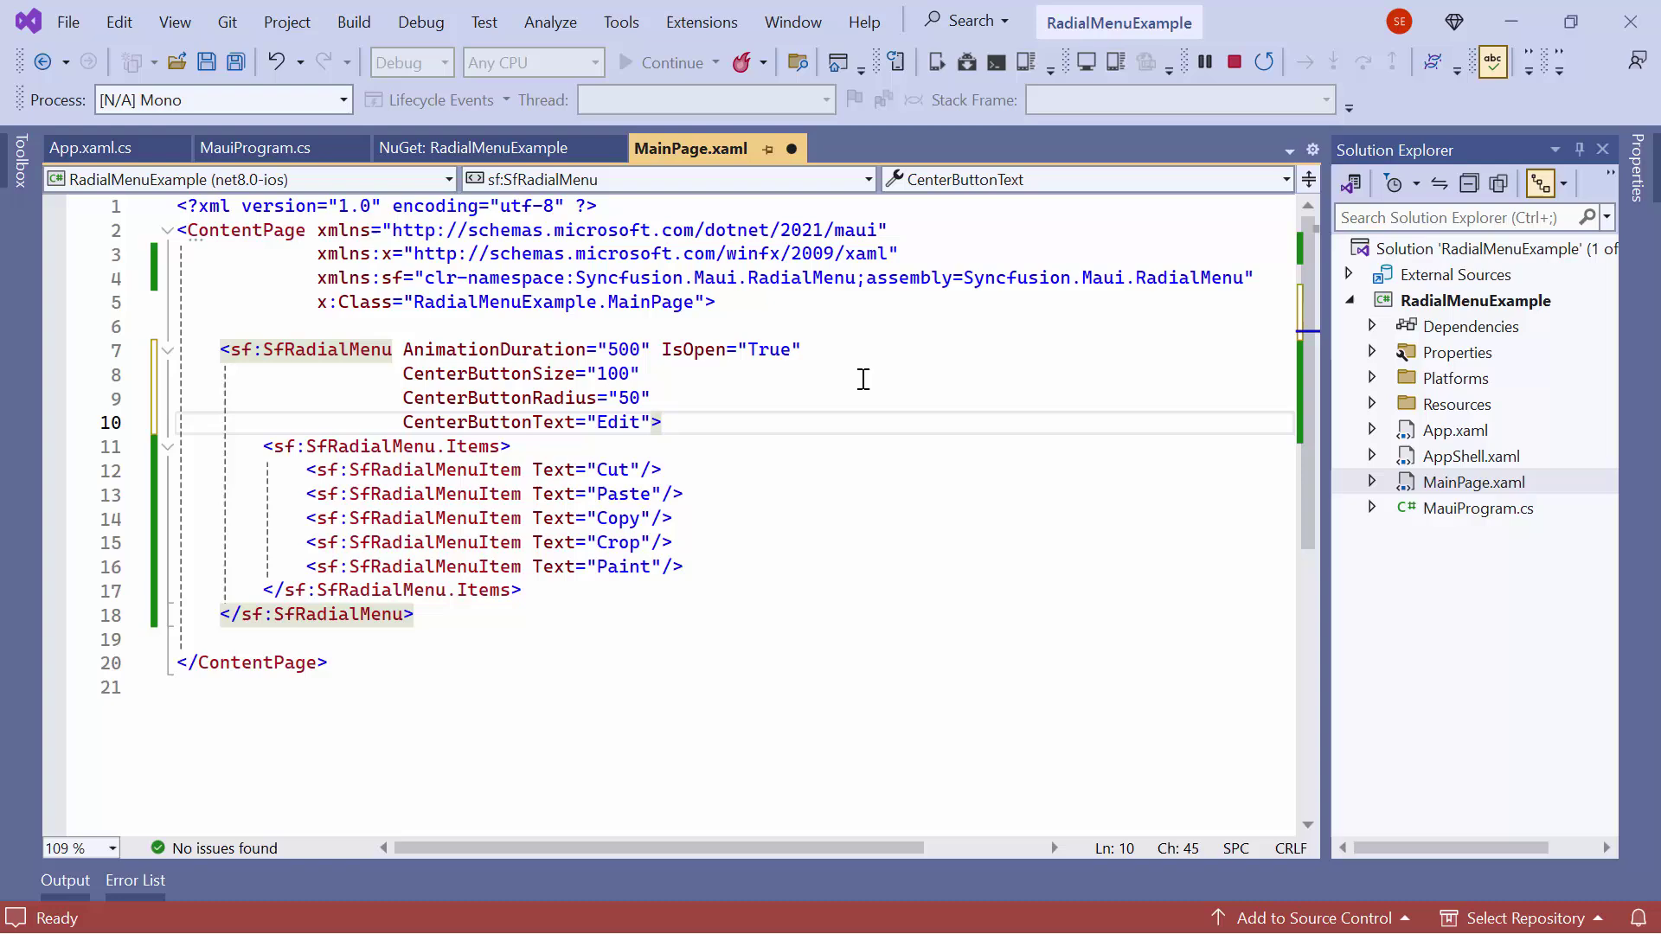
Add RimRadius="250" and RimColor="AliceBlue" to the SfRadialMenu tag
key("Return")
type("rim>")
key("Tab")
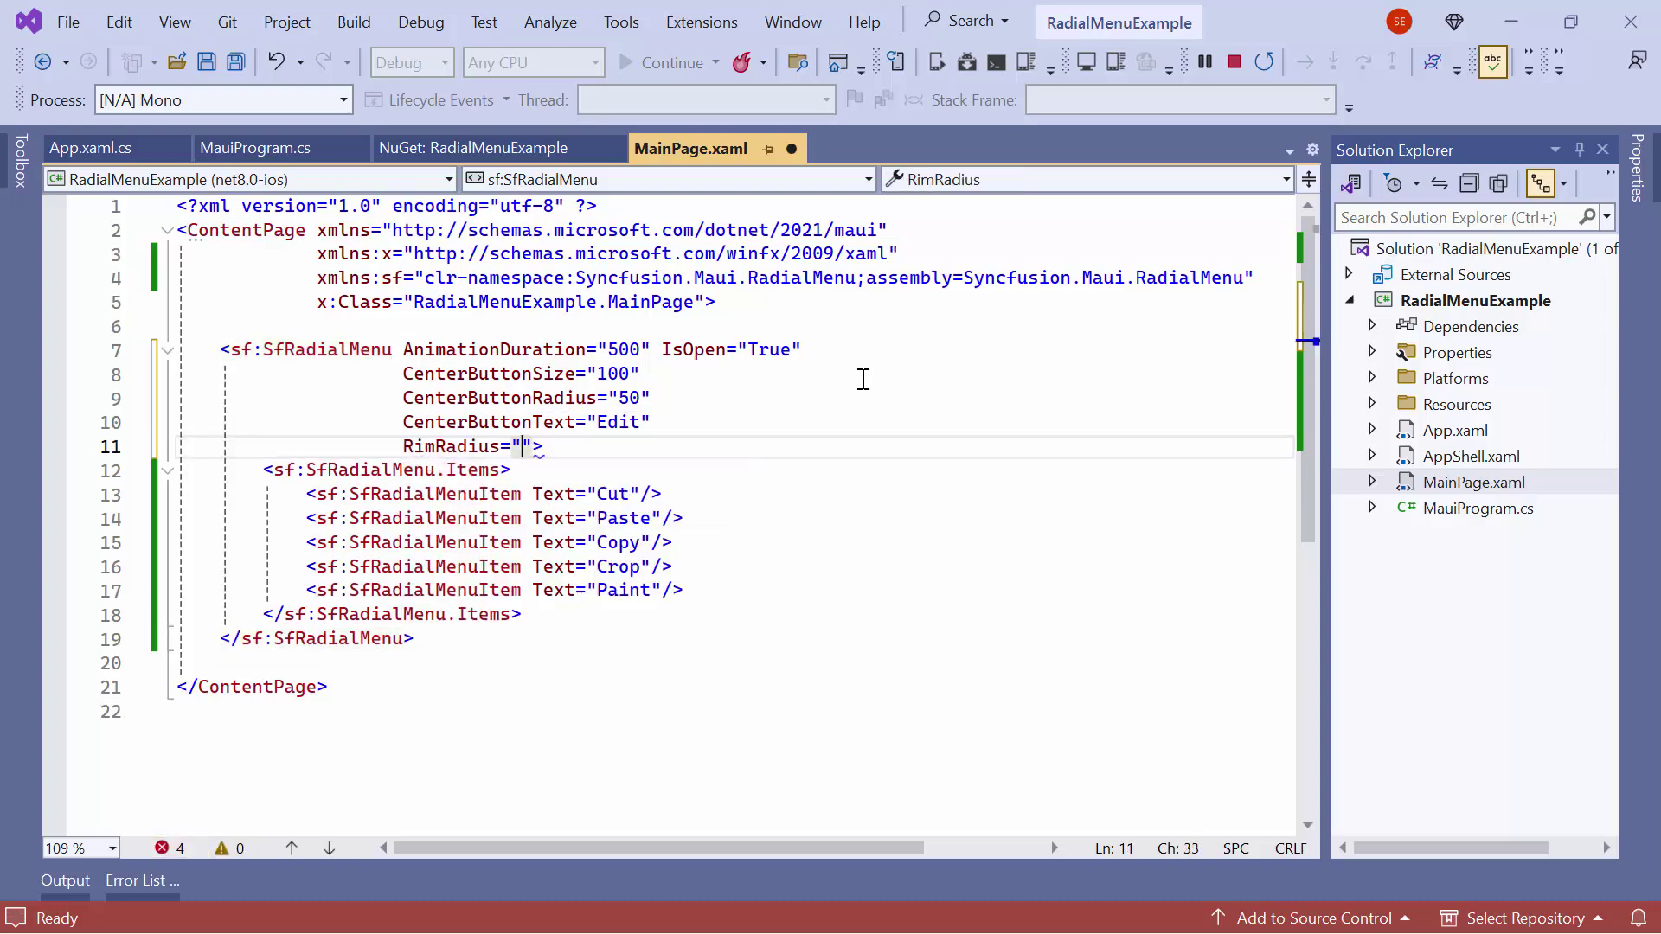
type("250")
key("Right")
key("Return")
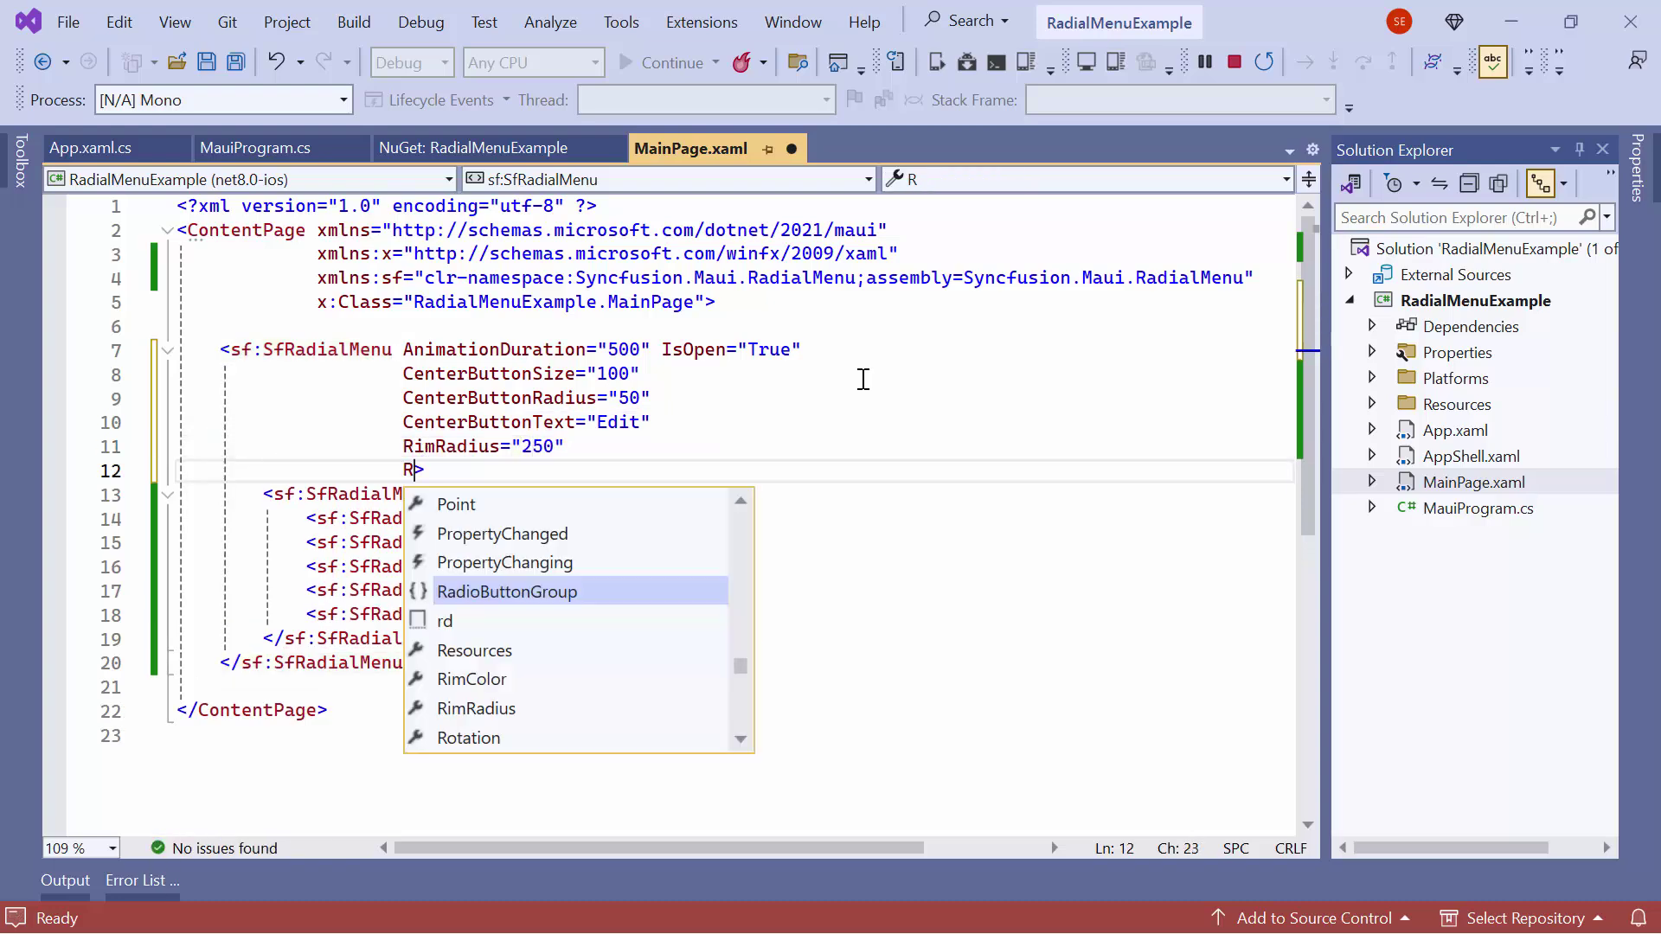
type("Rim")
key("Tab")
type("Al")
key("Tab")
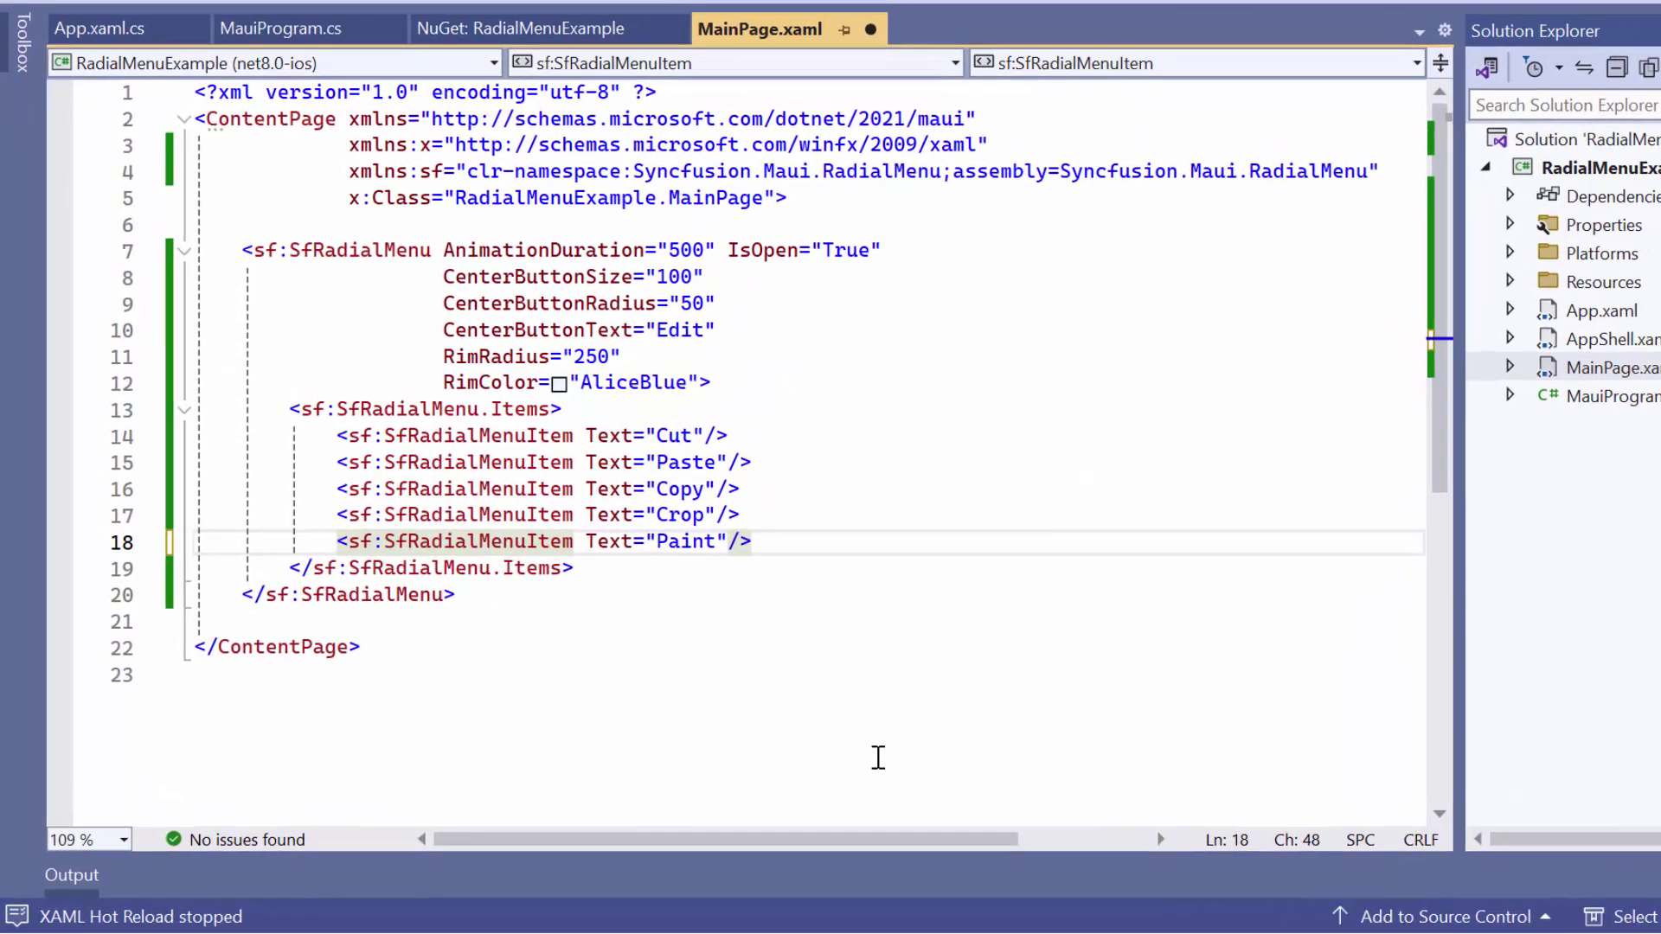
Give the Paint item an Items collection with a first sub-item having a BackgroundColor
key("BackSpace")
key("BackSpace")
type(">")
key("Return")
type("<sf:")
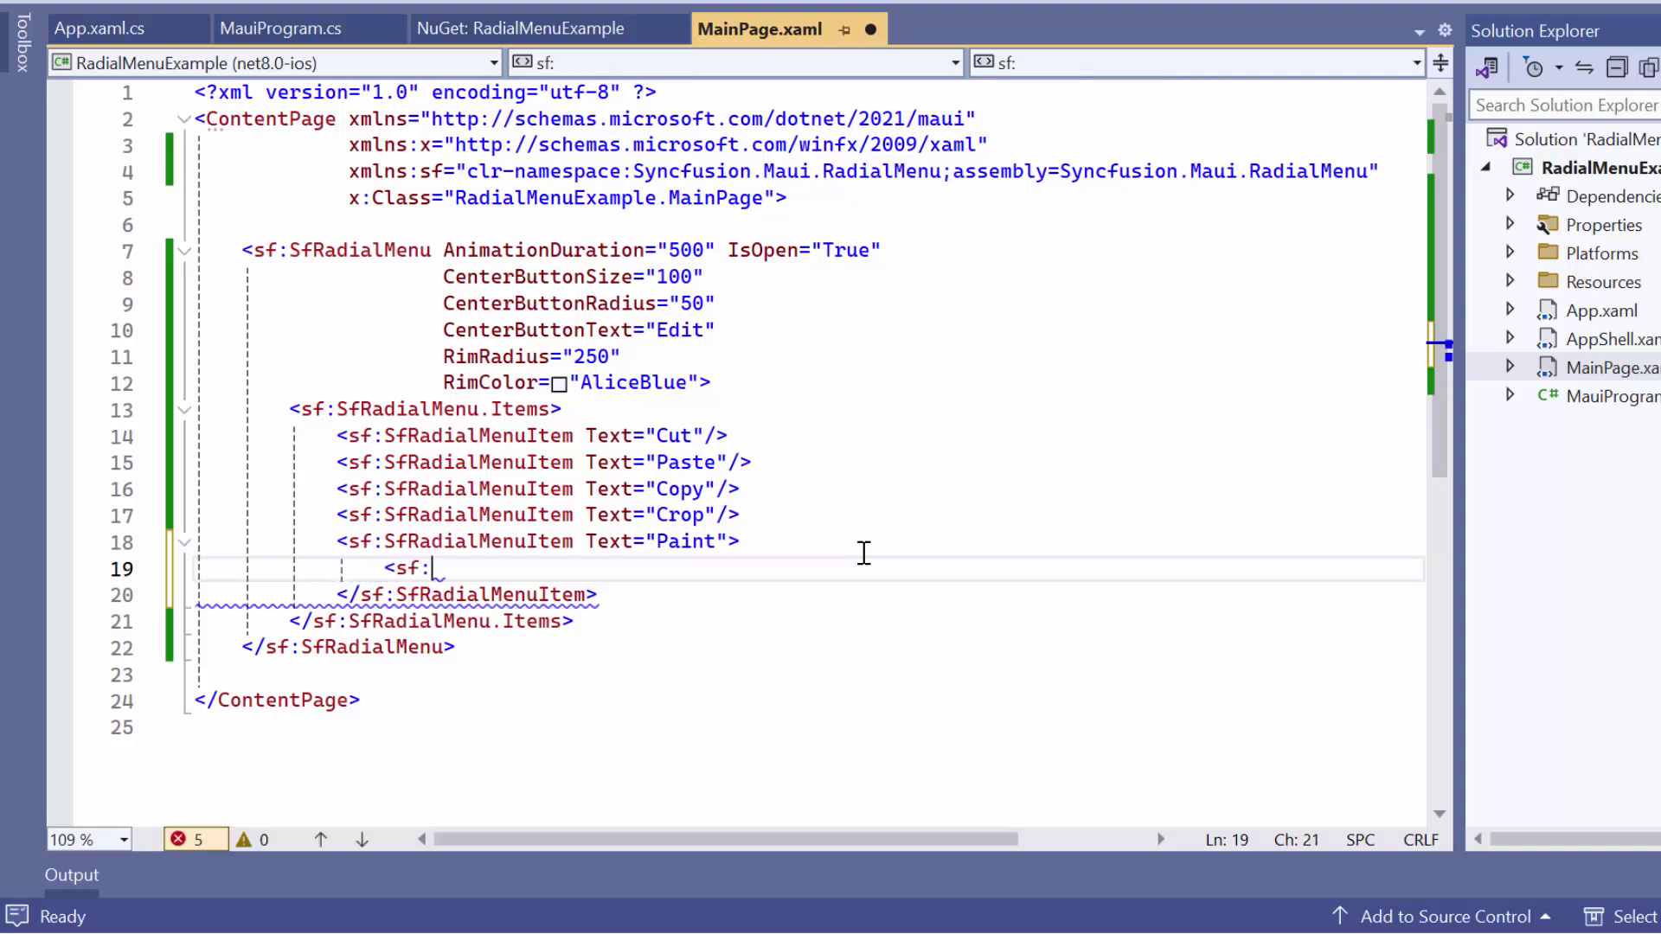
type("sf")
type(".")
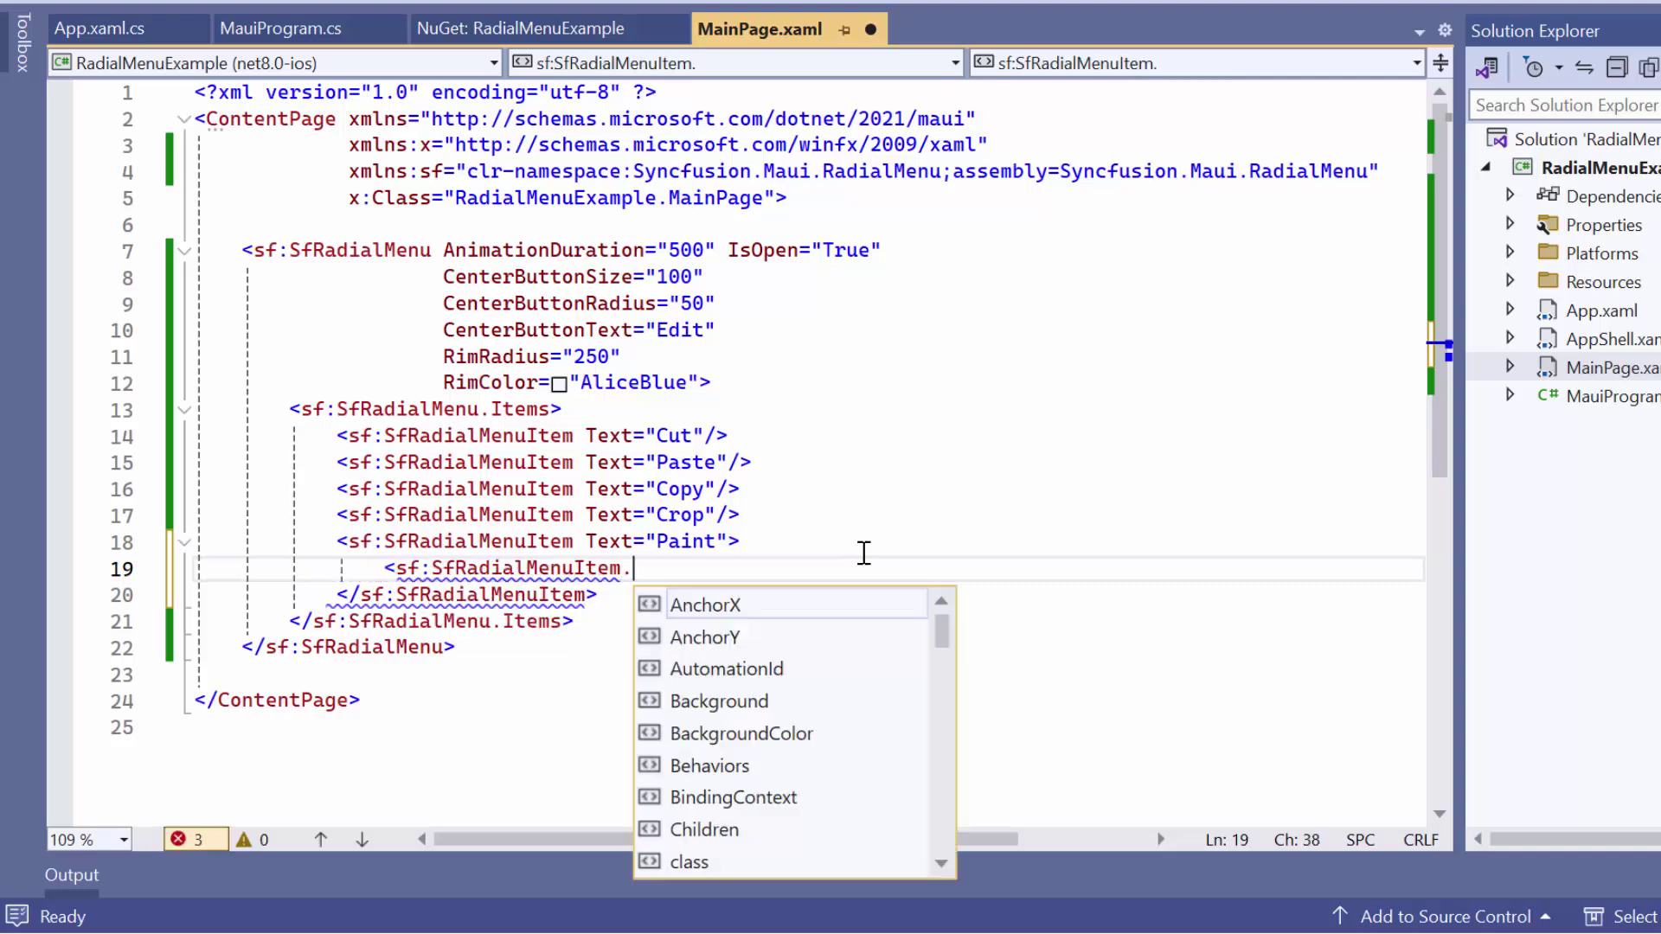
type("Ite")
key("Tab")
type(">")
key("Return")
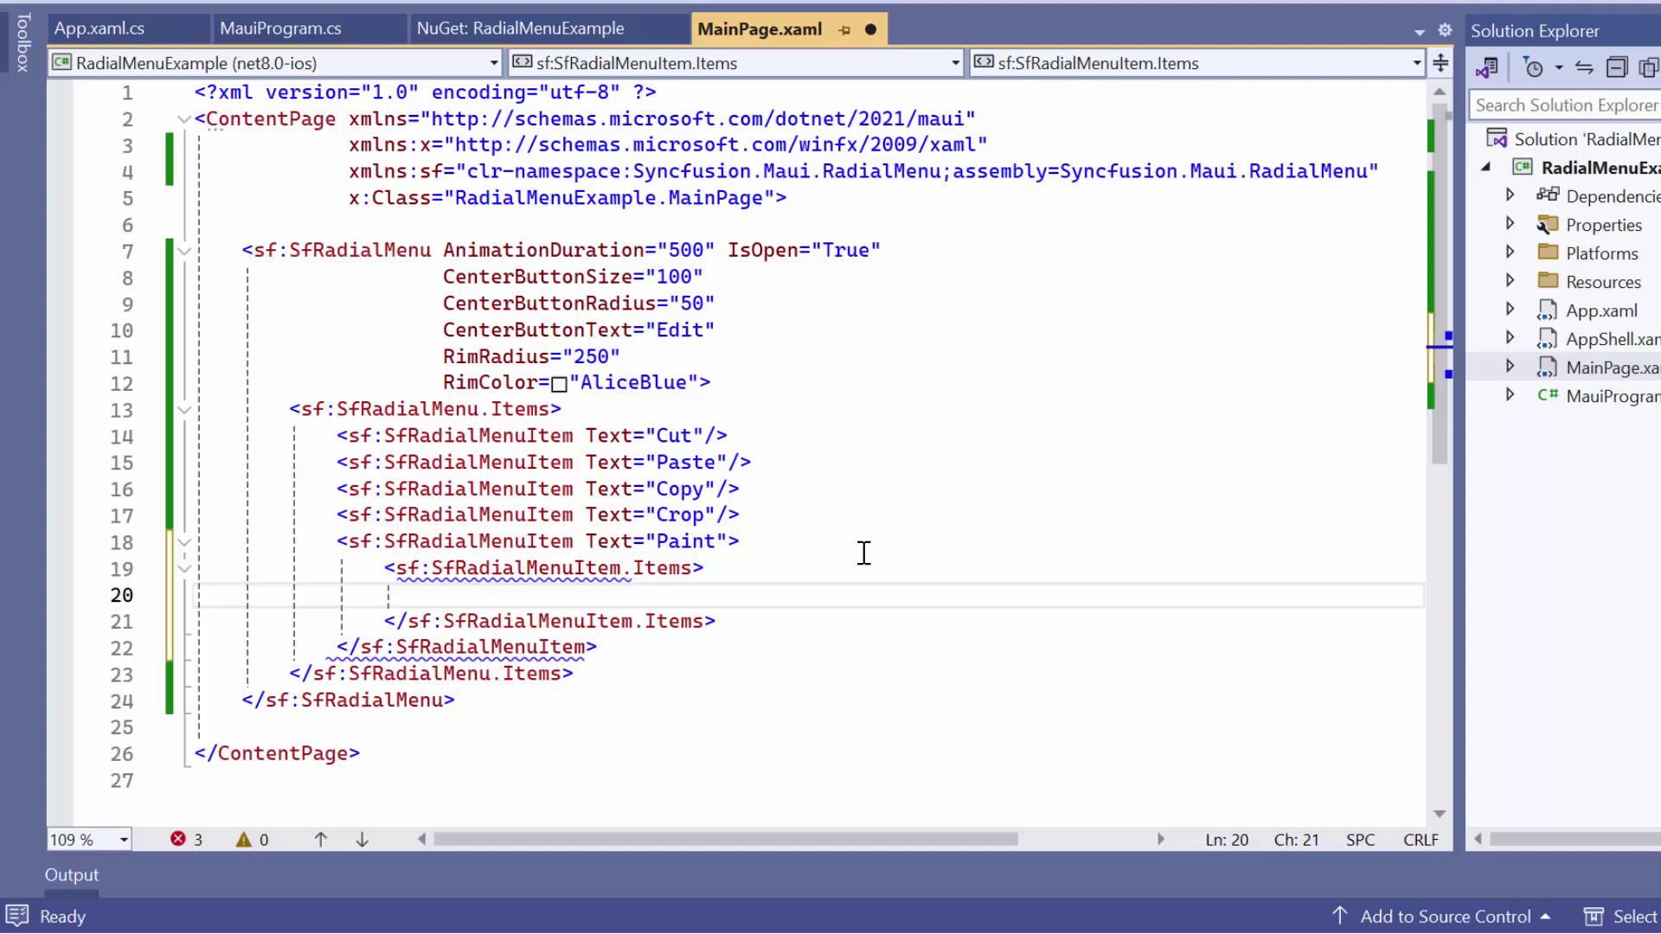
type("<sf:")
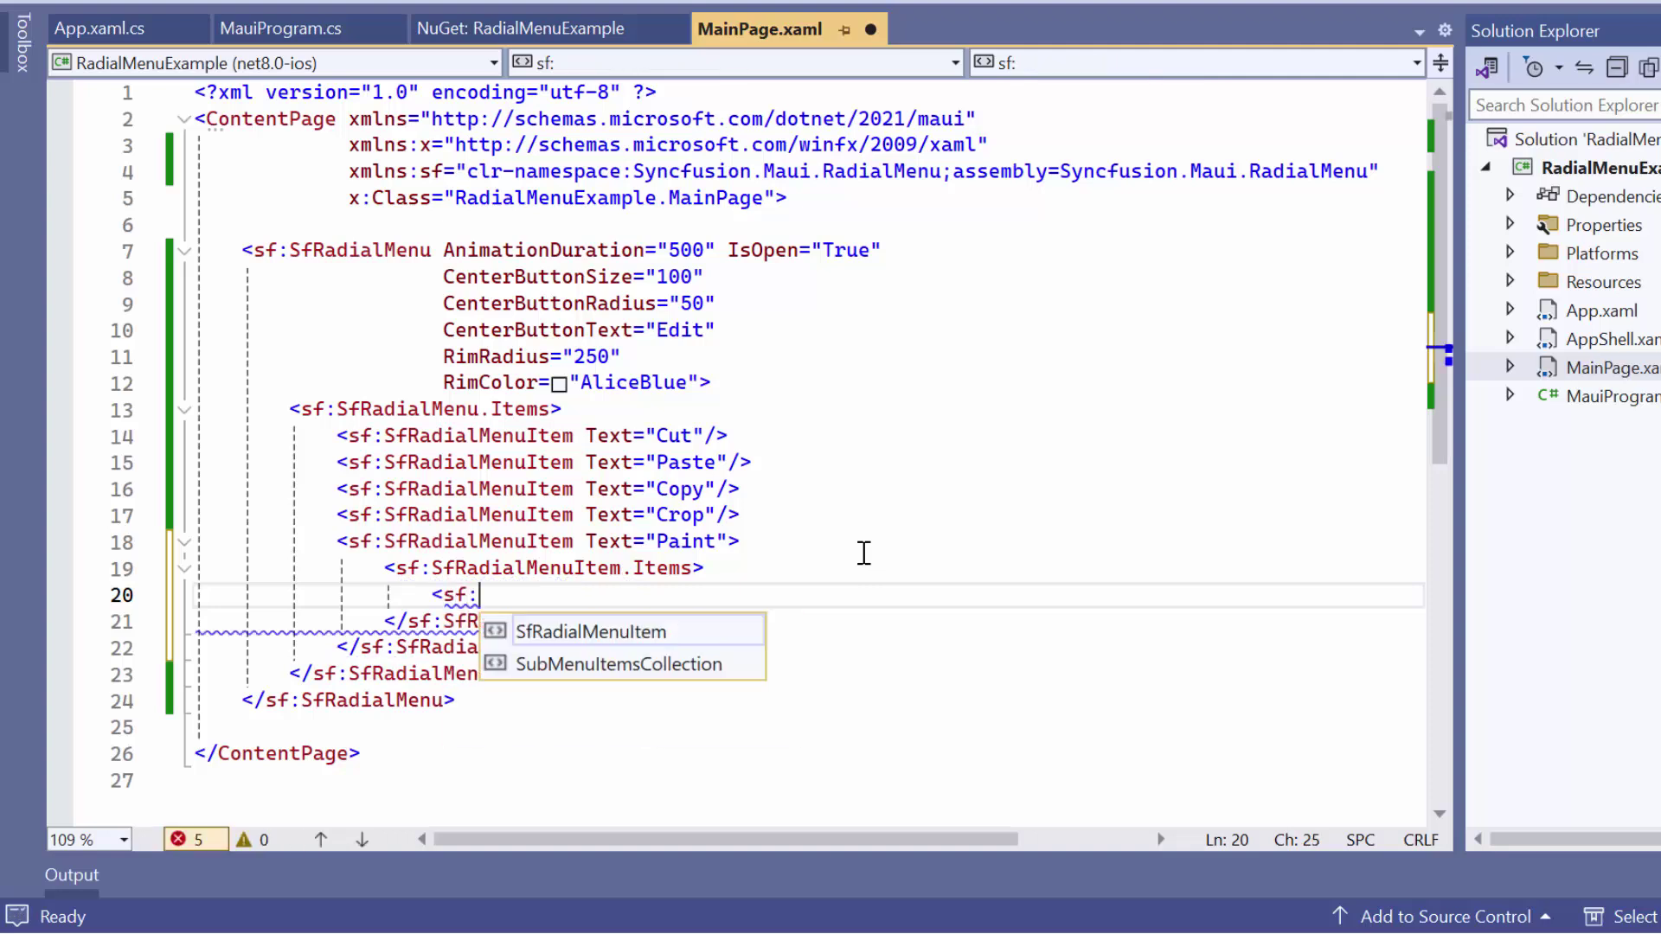
key("Down")
key("Tab")
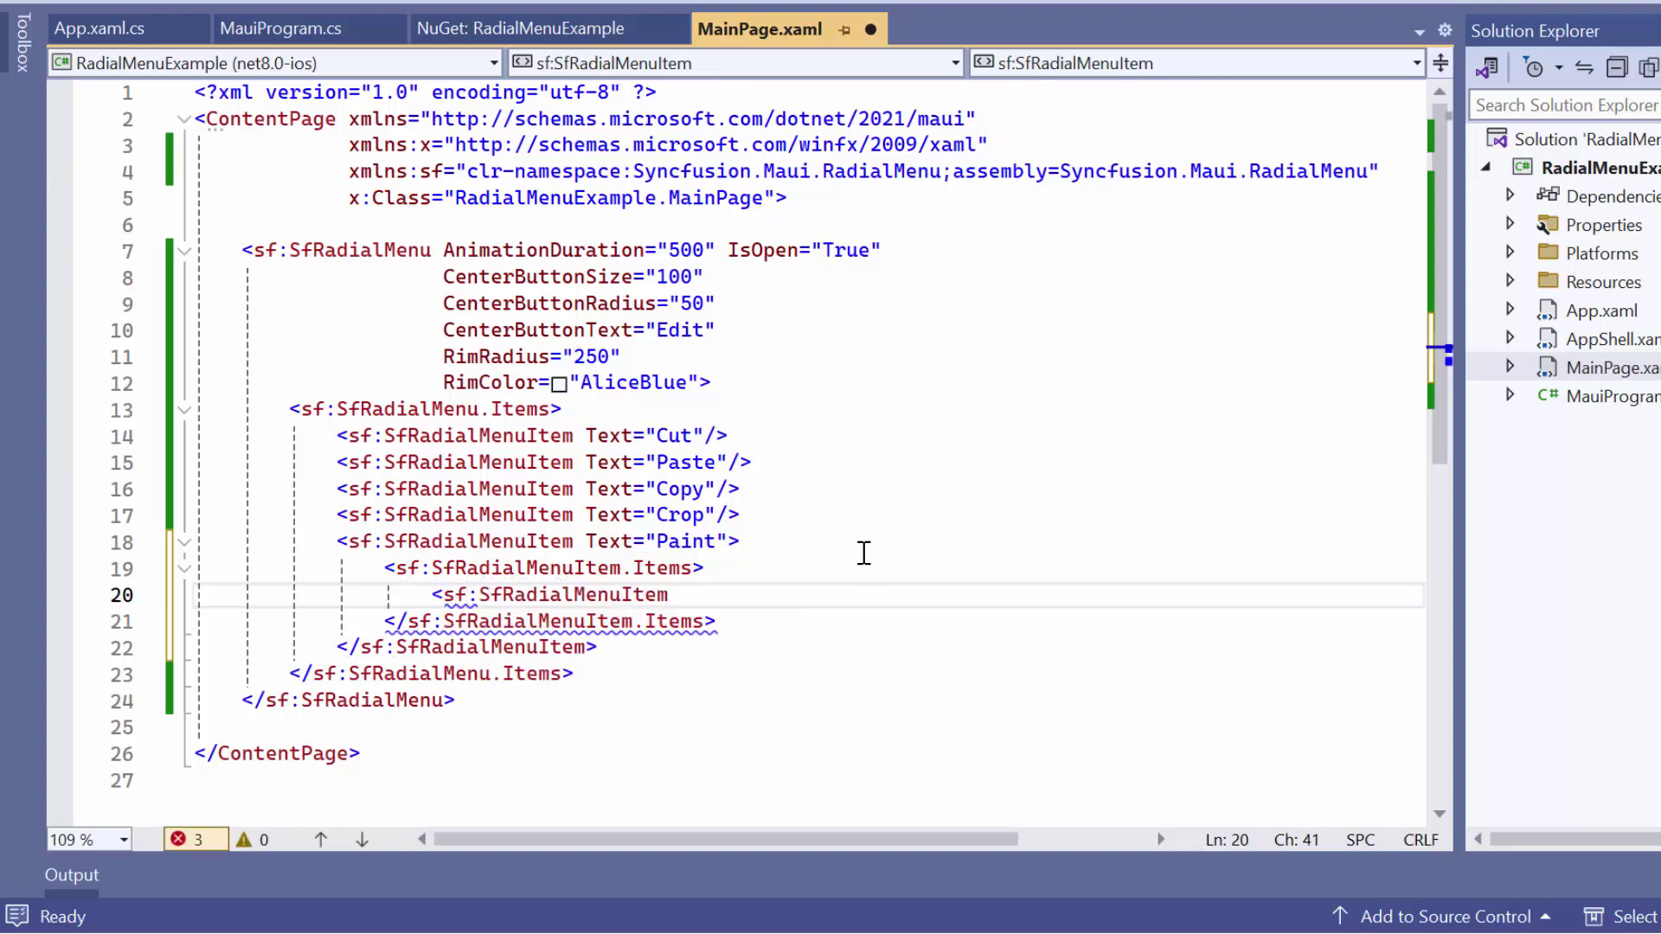
type("/")
key("Left")
key("Left")
type("ba")
key("Down")
key("Tab")
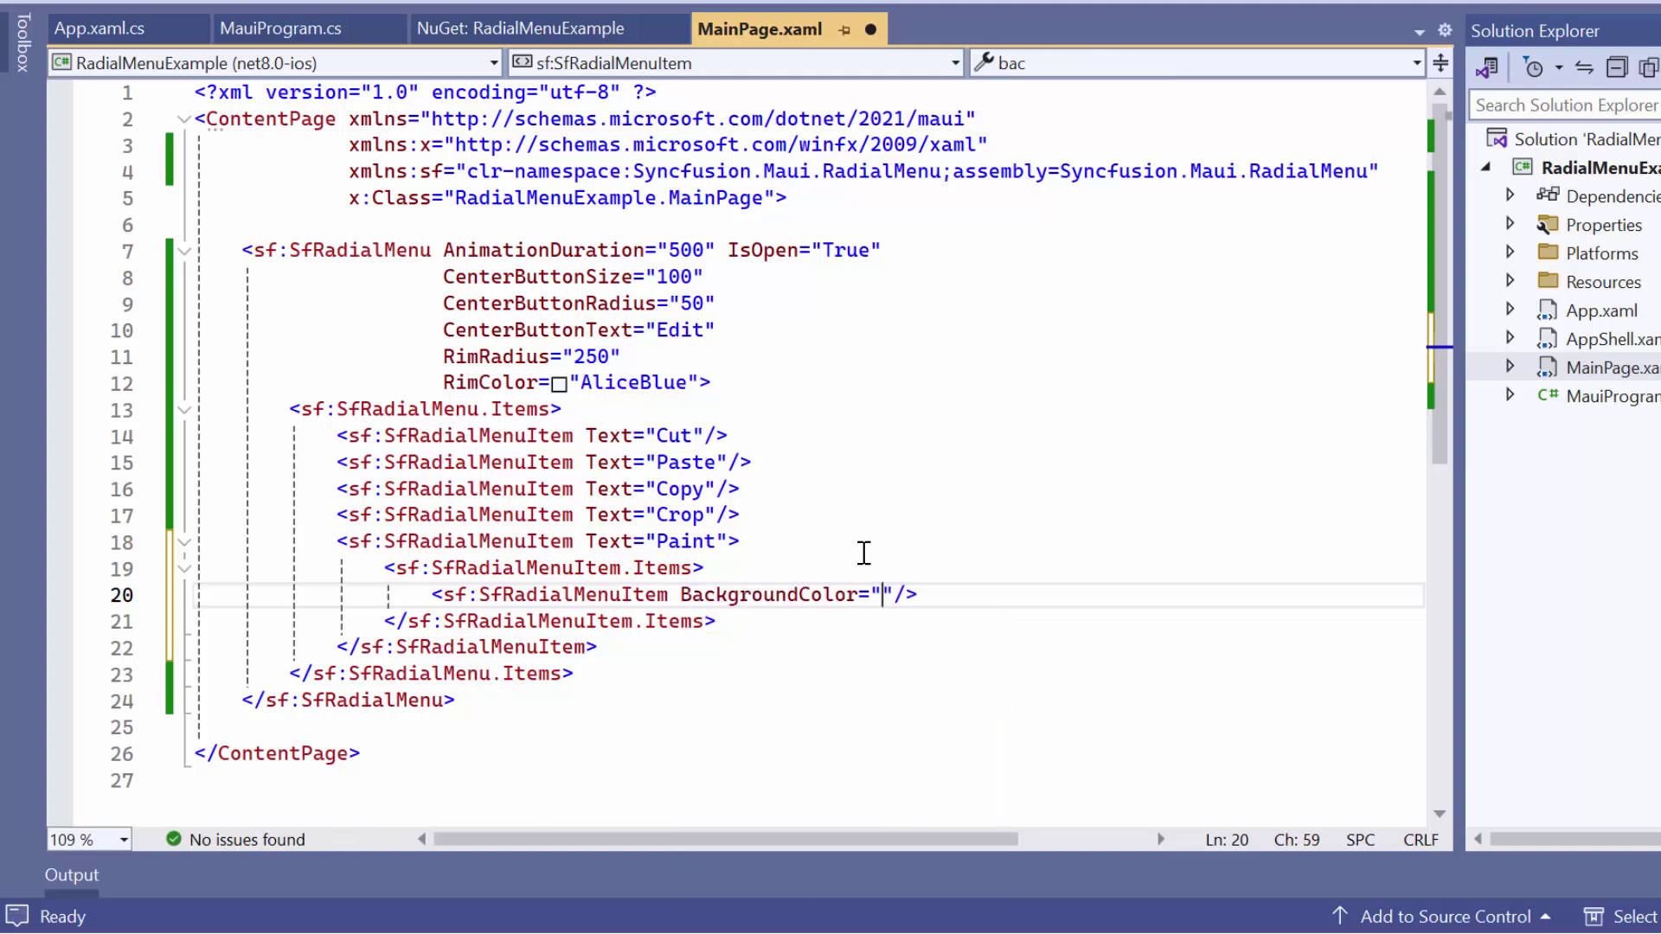
type("#00cc1d")
Paste four more sub-items coloured #c65619, #F17525, #0bb4c3 and #0051d4
left_click(1077, 597)
key("Return")
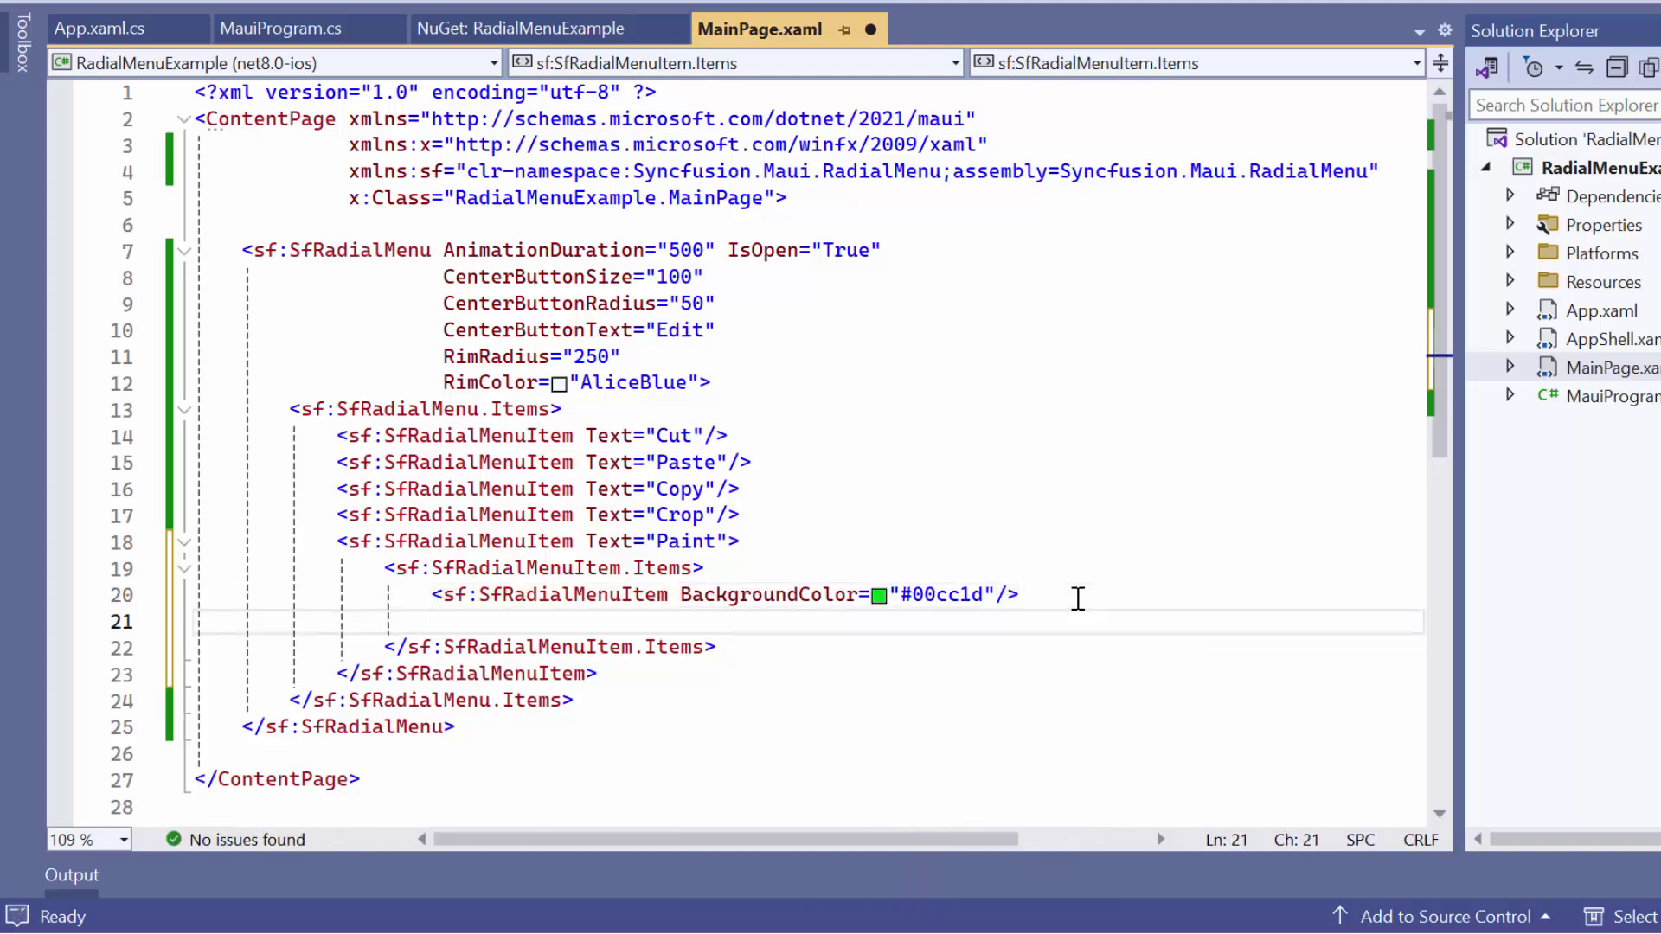
type("<sf:SfRadialMenuItem BackgroundColor=\"#c65619\" />                     <sf:SfRadialMenuItem BackgroundColor=\"#F17525\" />                     <sf:SfRadialMenuItem BackgroundColor=\"#0bb4c3\" />                     <sf:SfRadialMenuItem BackgroundColor=\"#0051d4\" />")
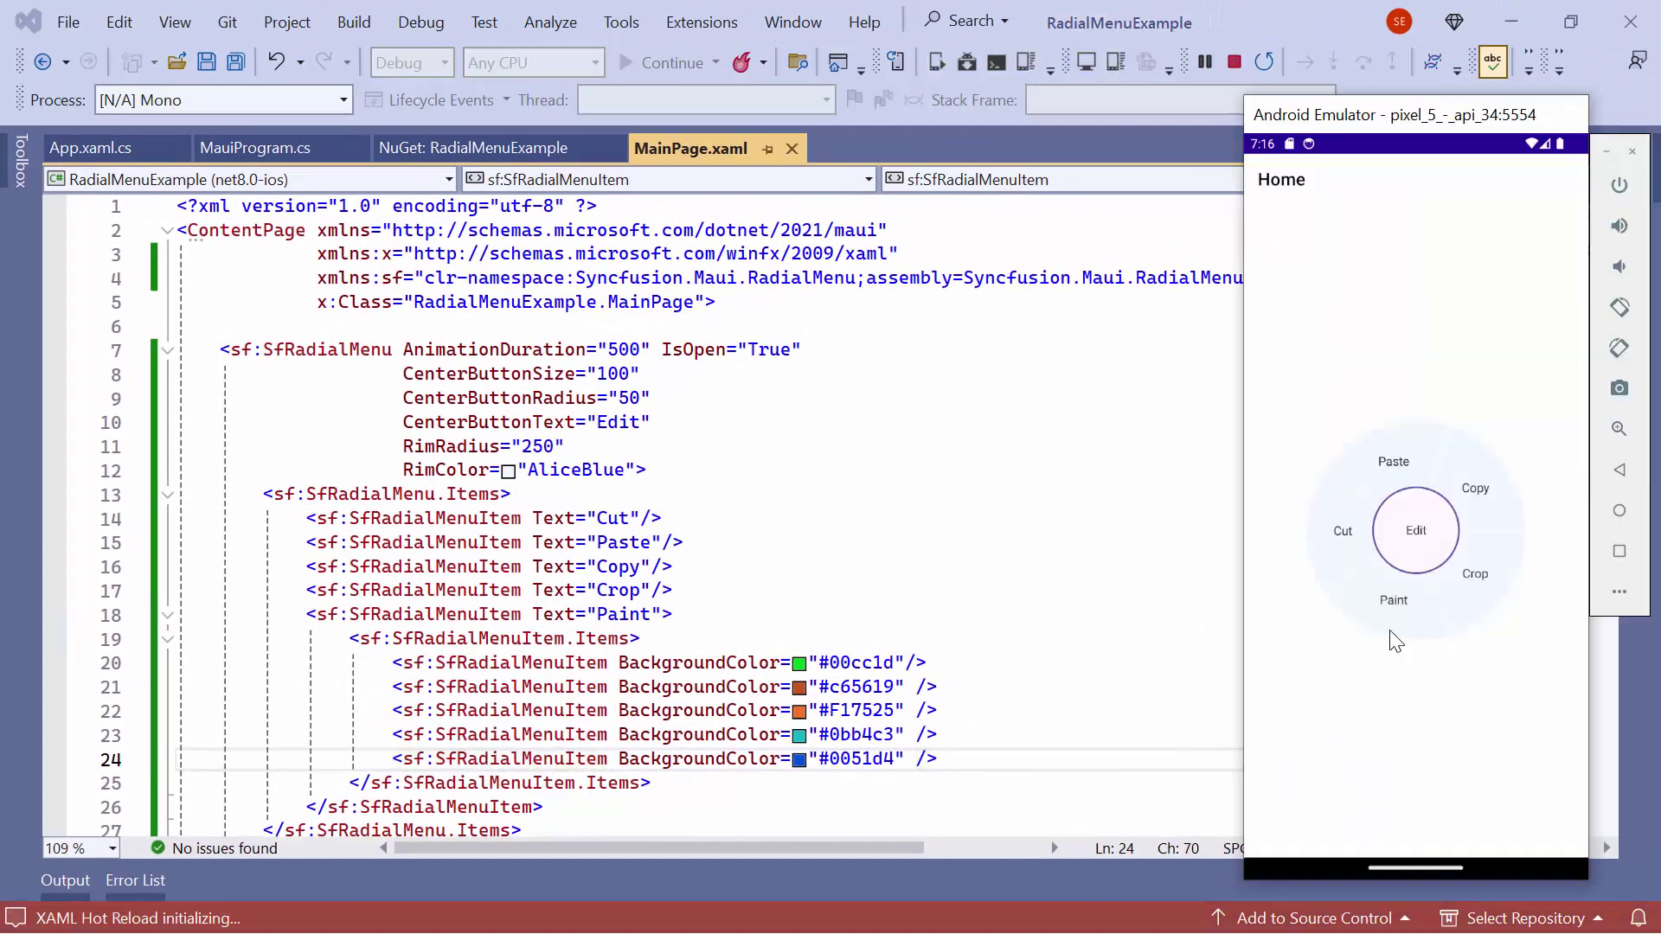
Tap Paint in the emulator to reveal its five-colour sub-menu, then return to Visual Studio
left_click(1392, 635)
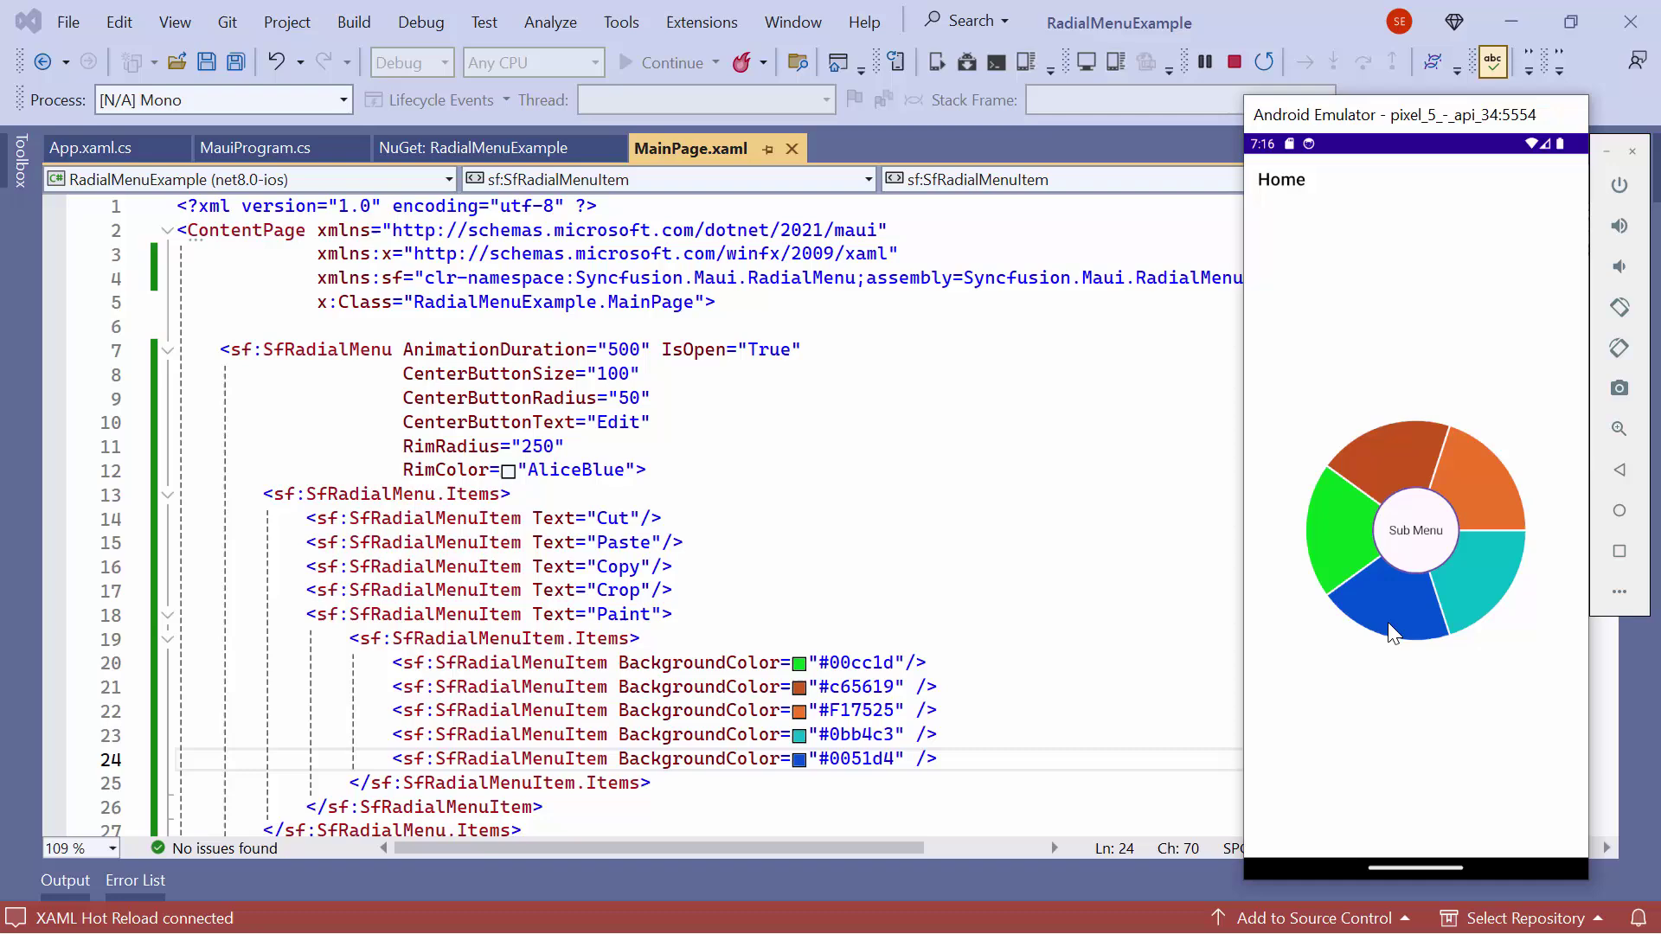
key("alt+Tab")
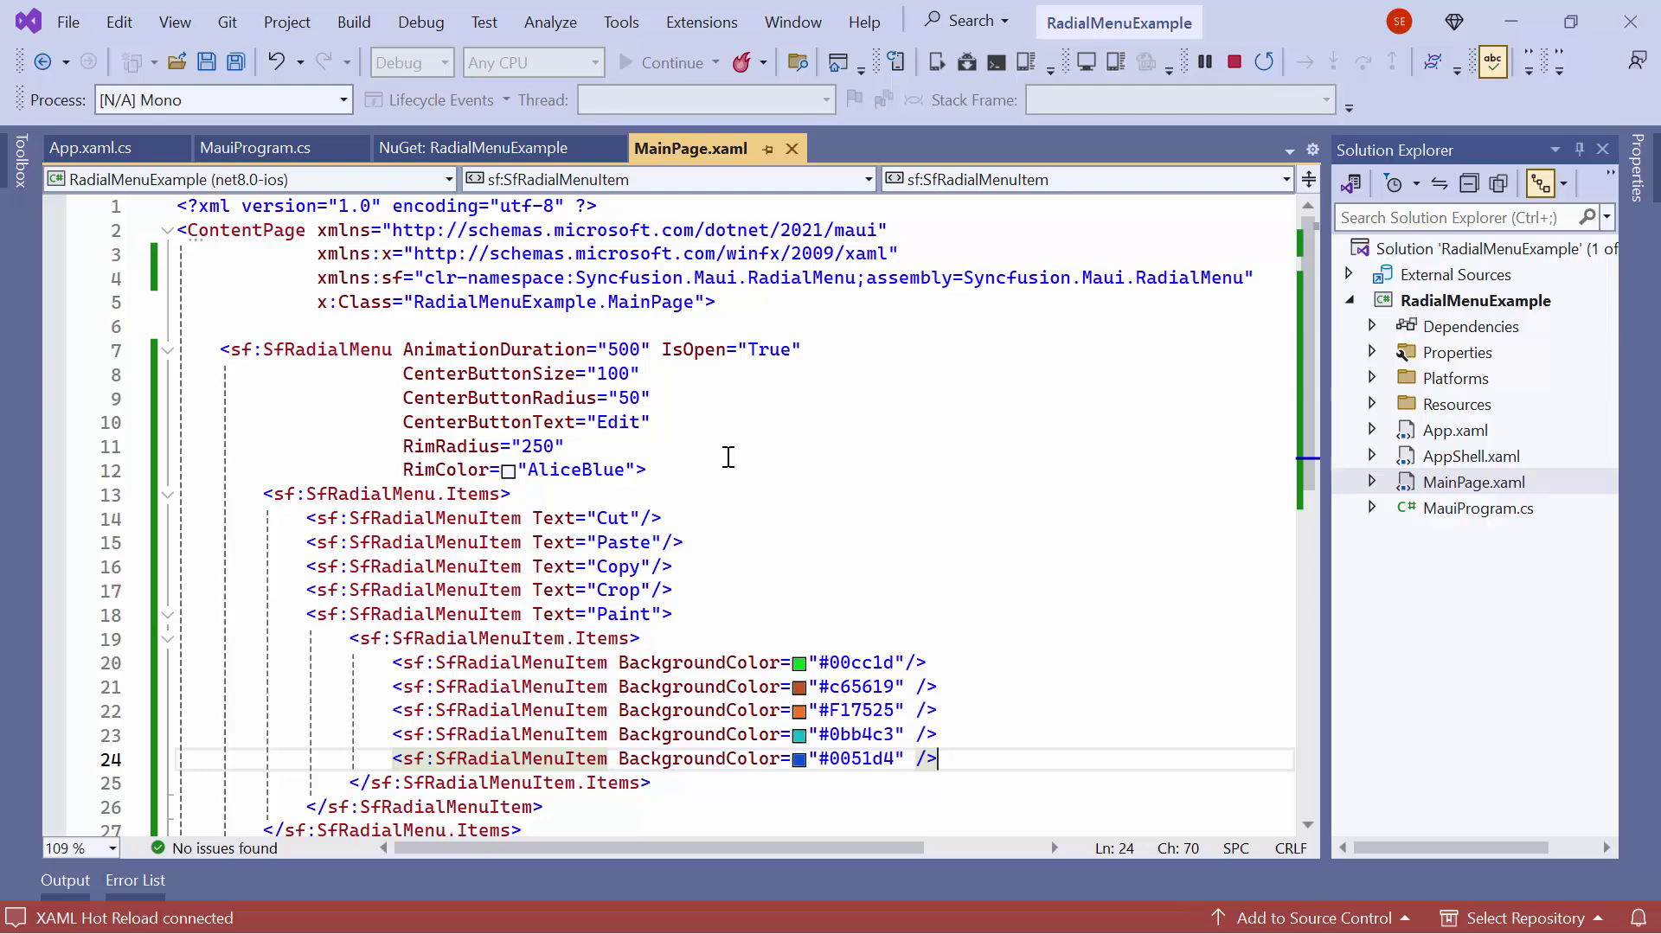
Set the radial menu's back button text to 'Back' with font size 20
left_click(728, 457)
key("Left")
key("Return")
type("Cen")
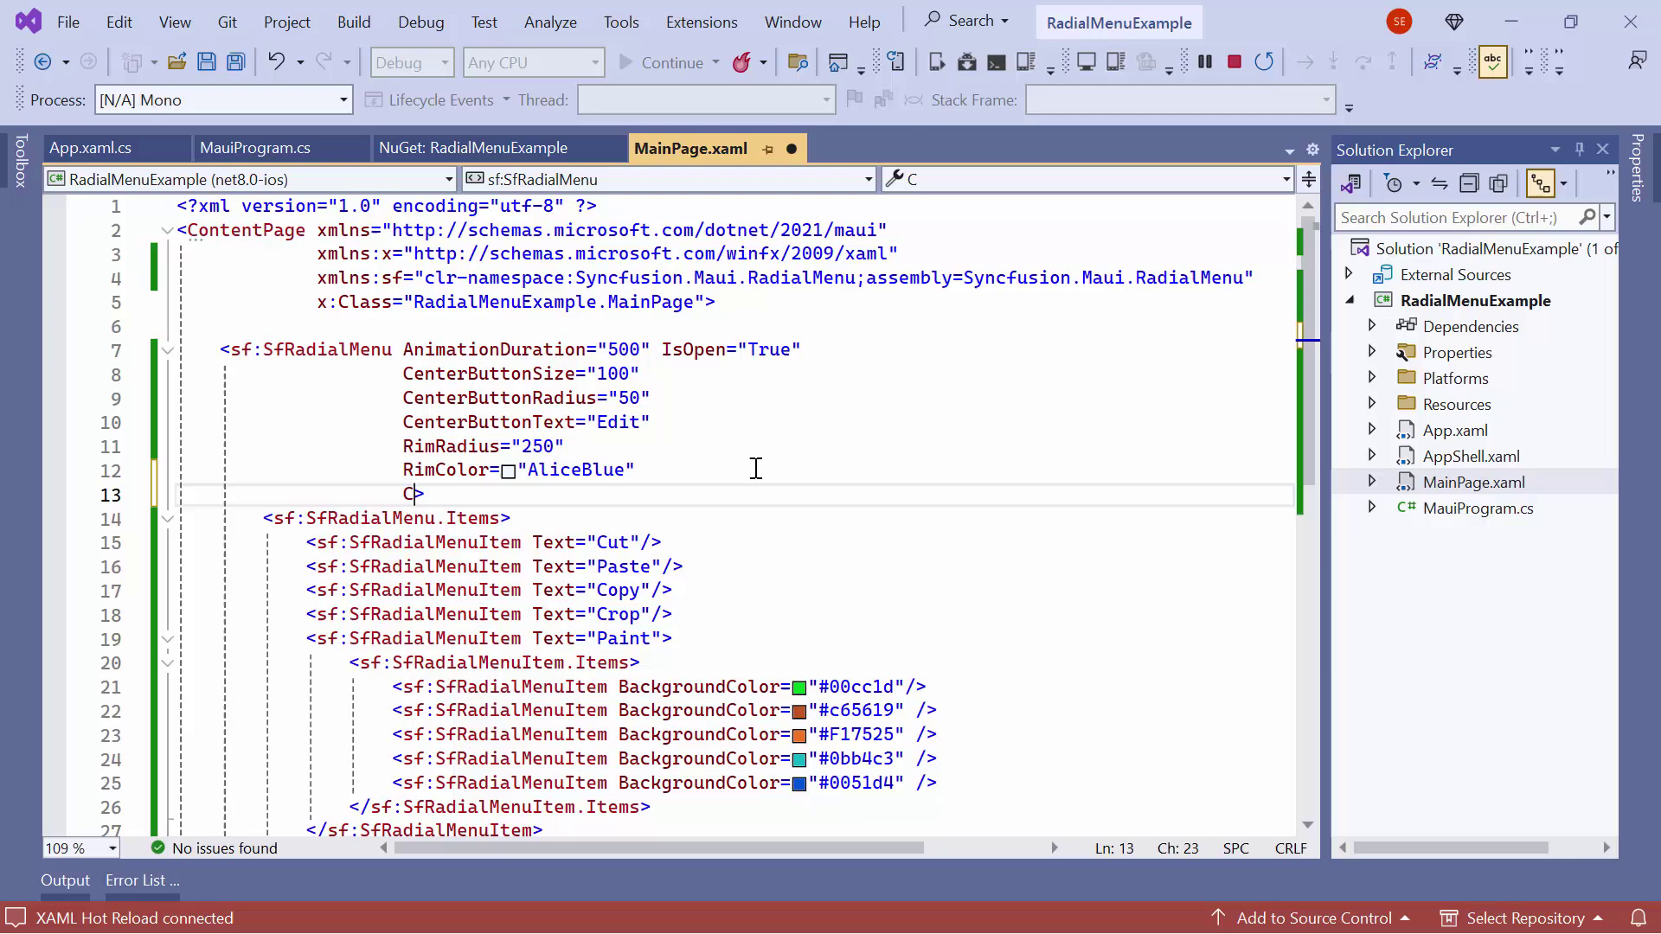
key("Down")
key("Down")
key("Tab")
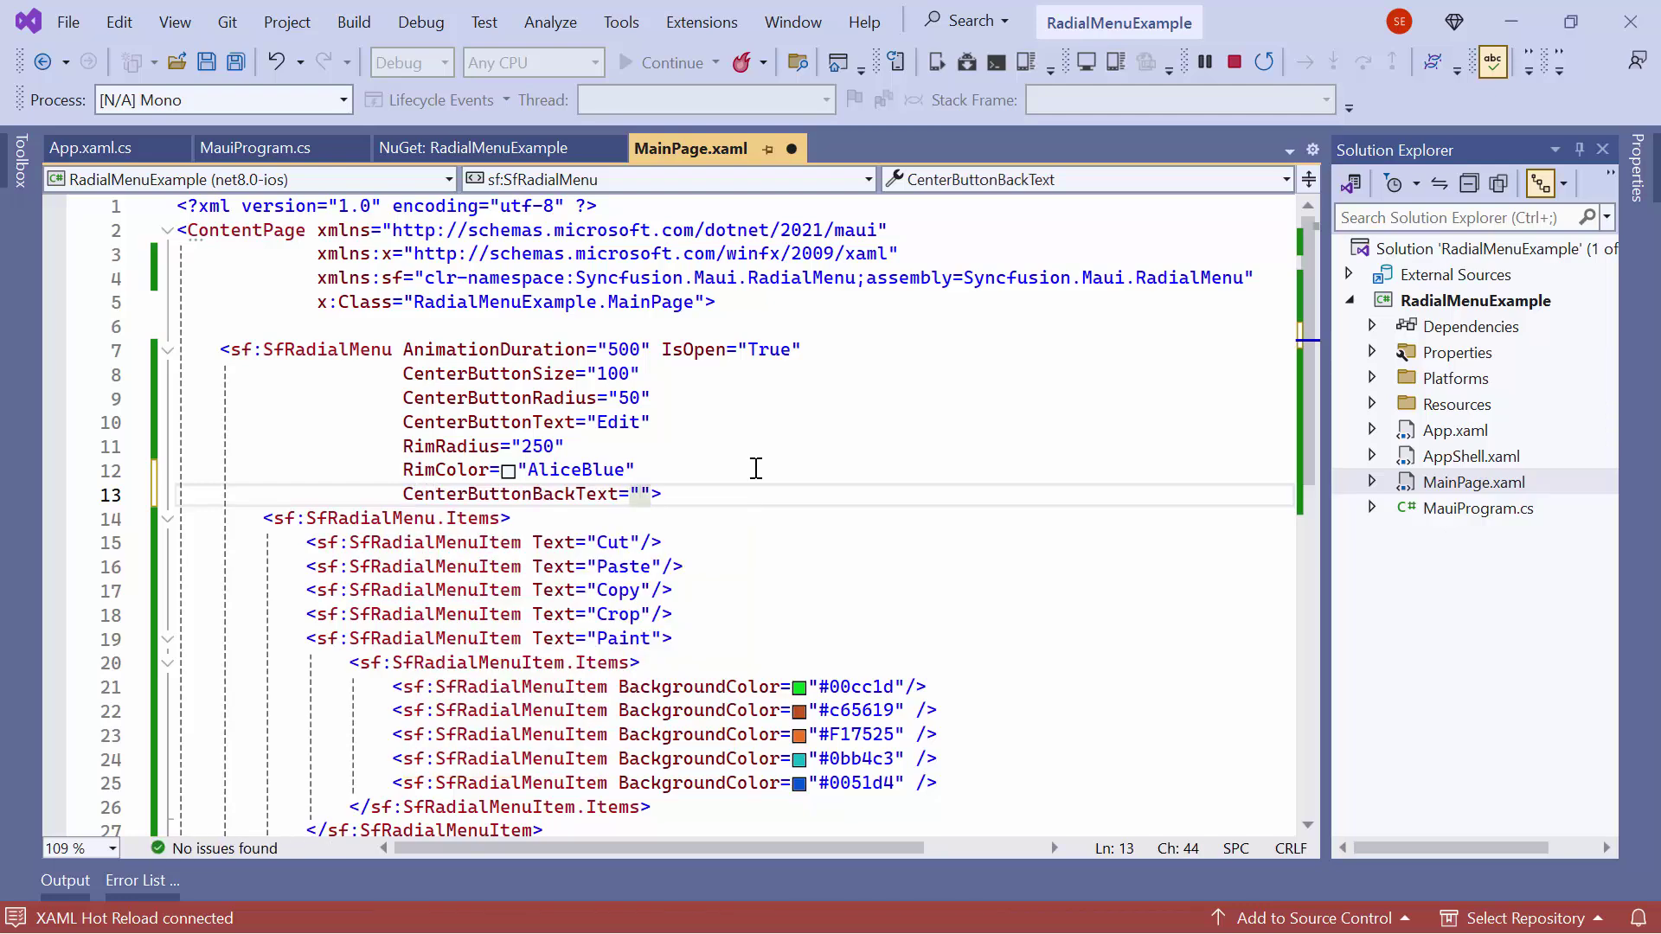
type("Back")
key("Right")
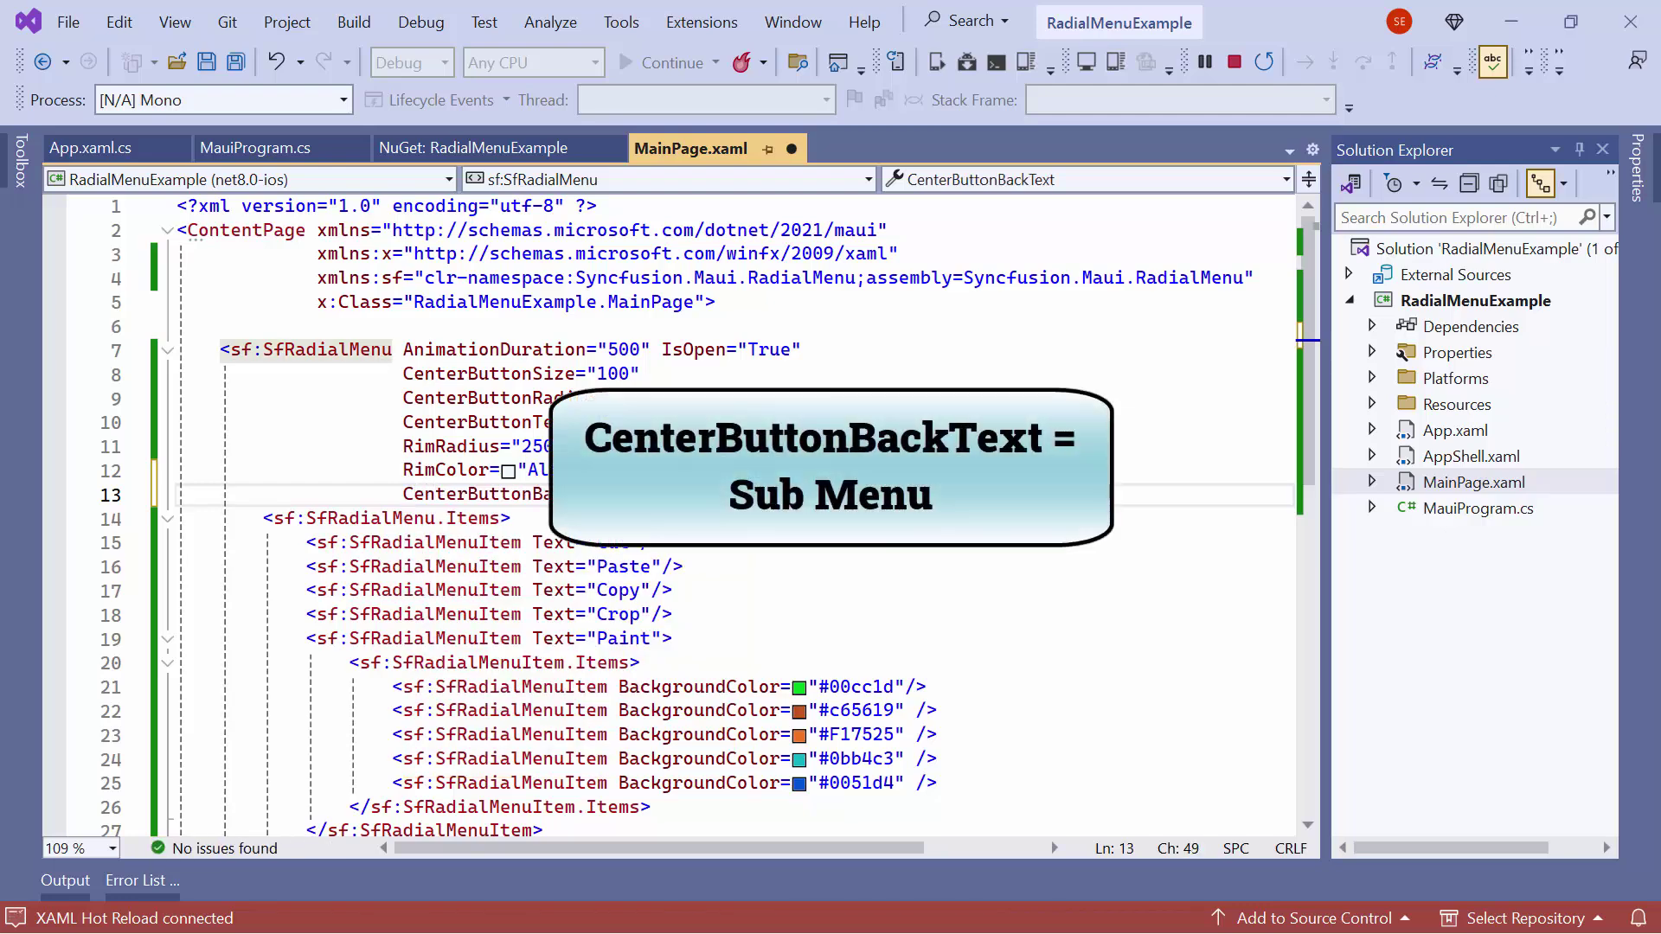
key("Return")
type("Cen>")
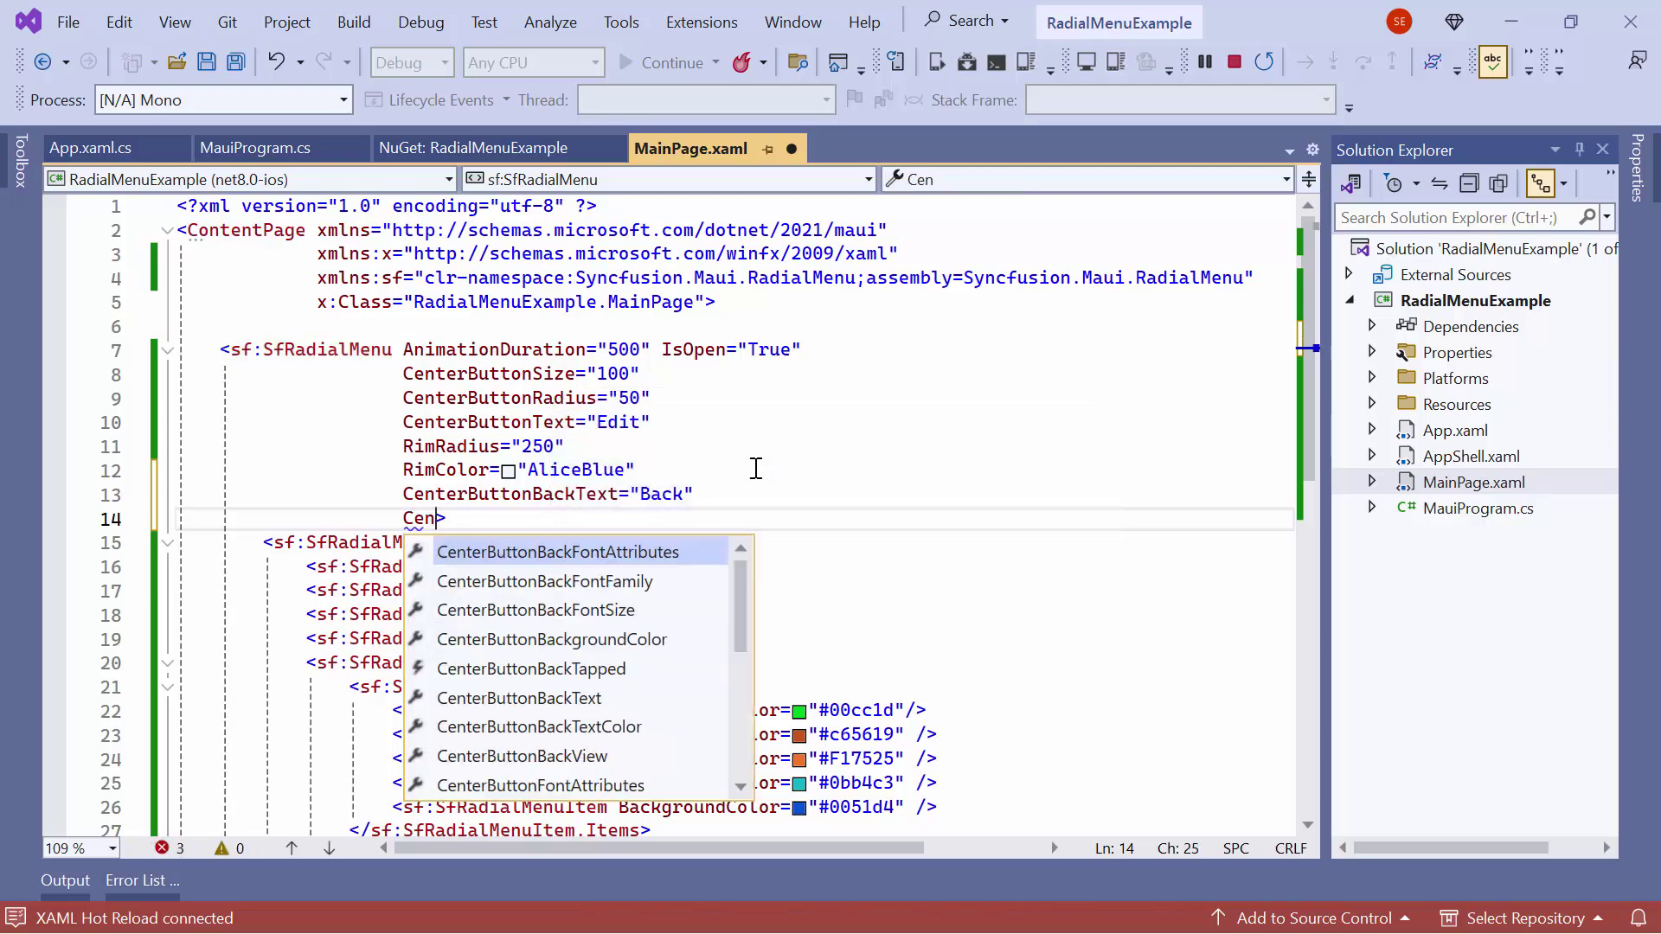
key("Down")
key("Down")
key("Tab")
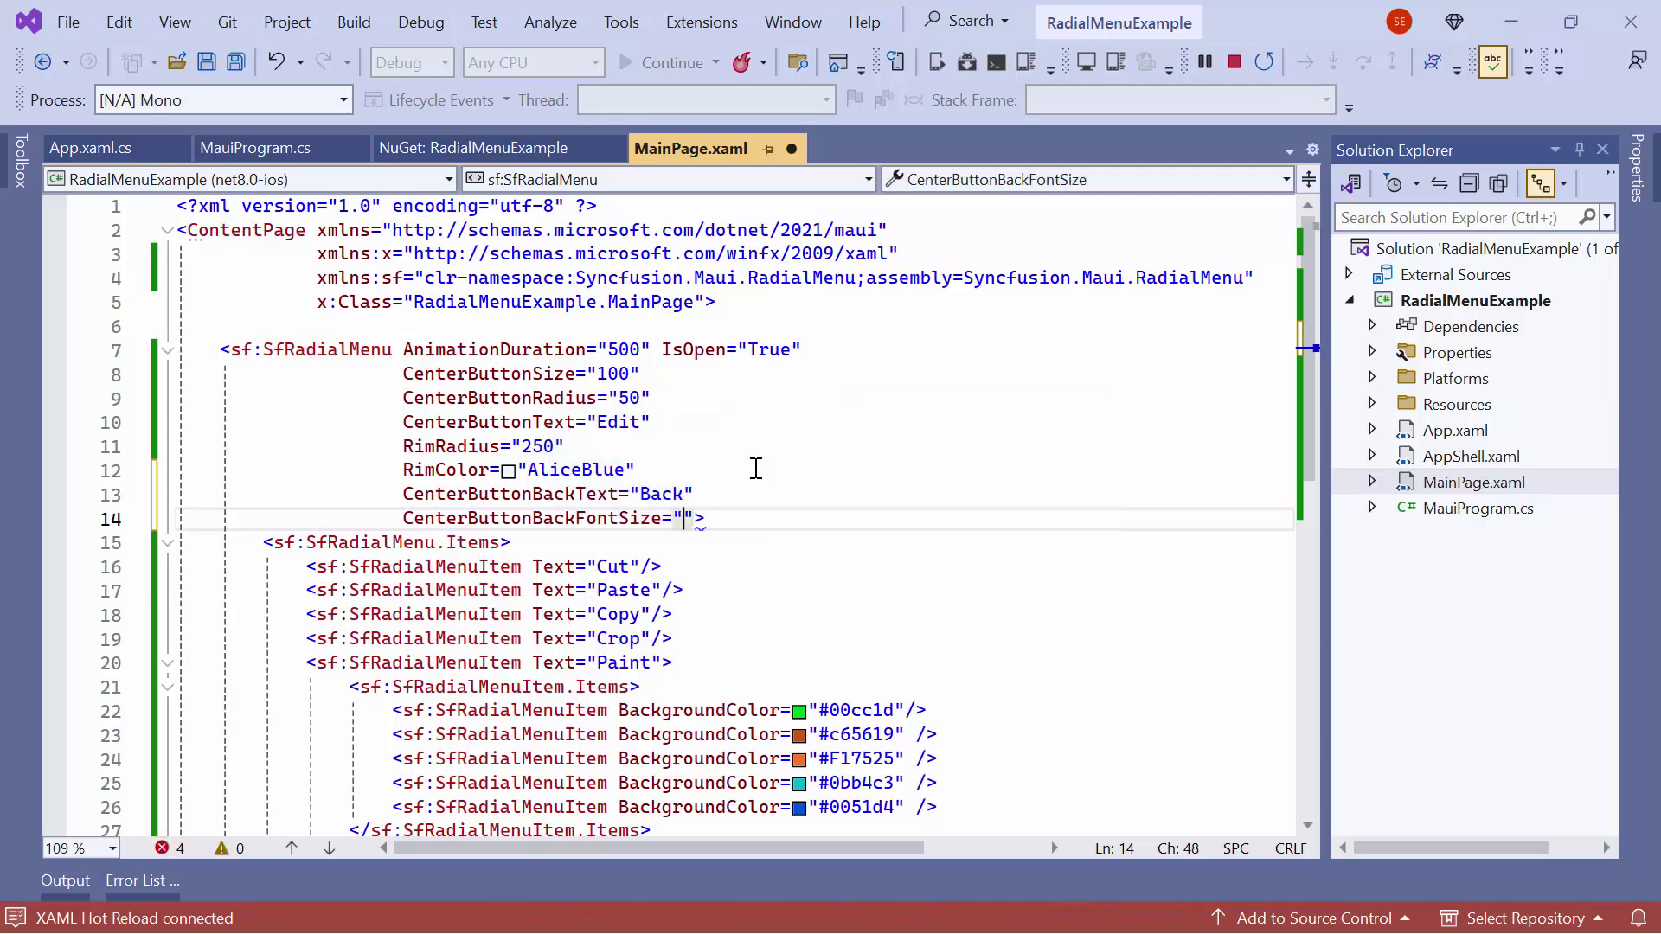
type("20")
key("Right")
Make the Back label Bold and Blue, then stop the running app
key("Return")
type("Cen")
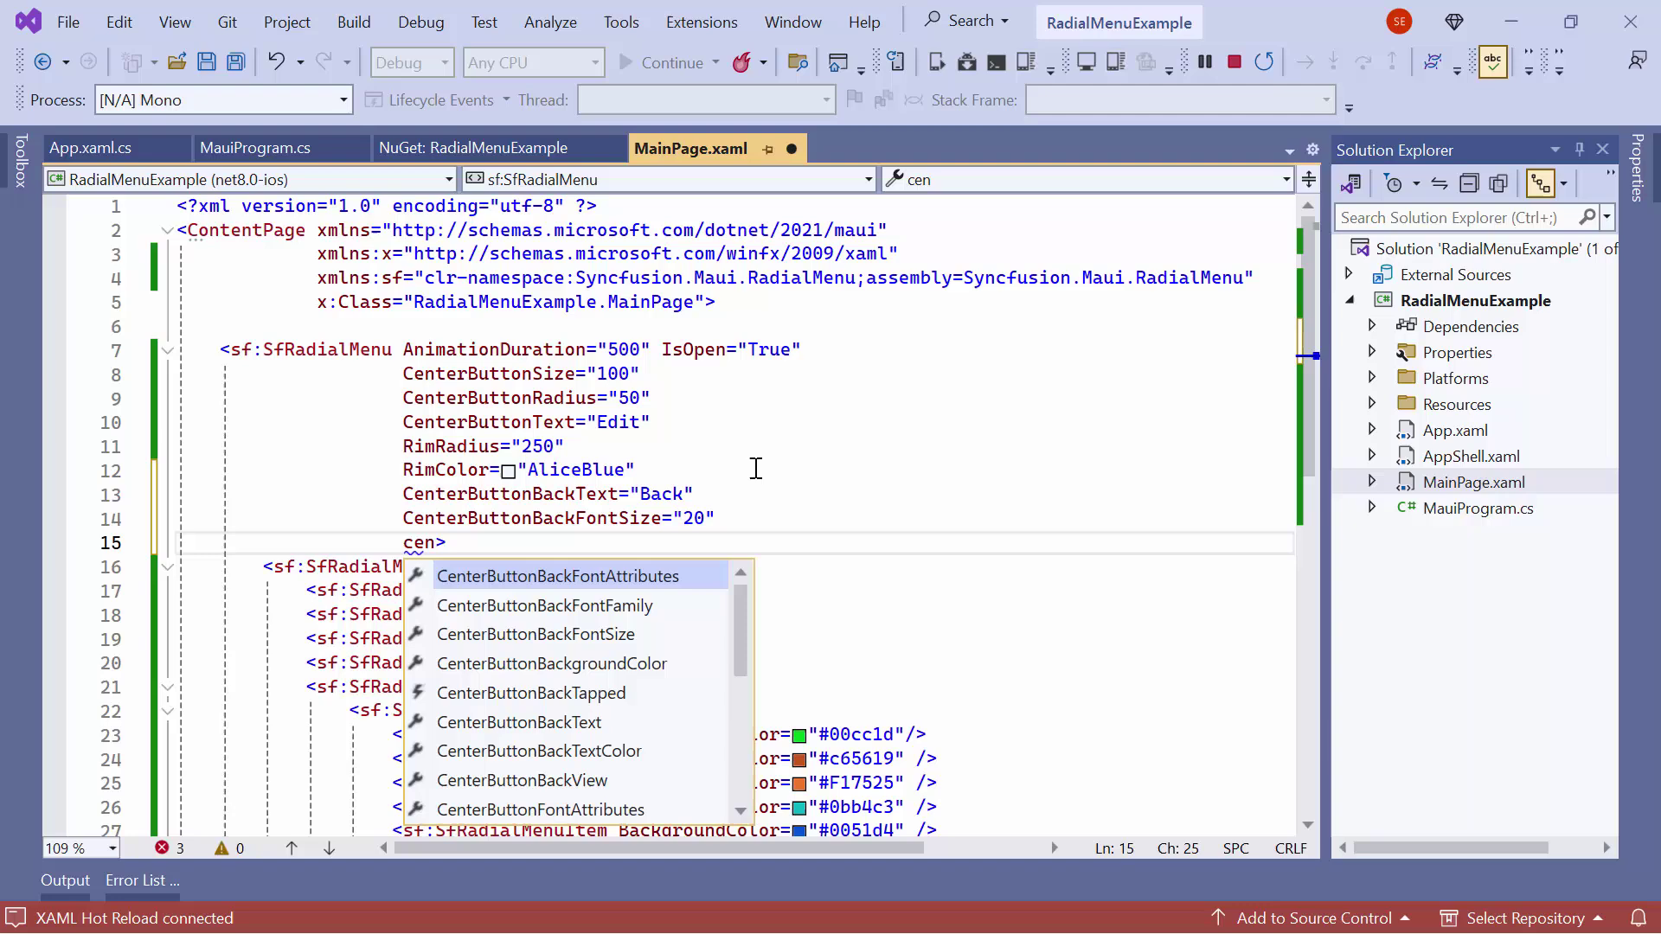
key("Tab")
type("B")
key("Tab")
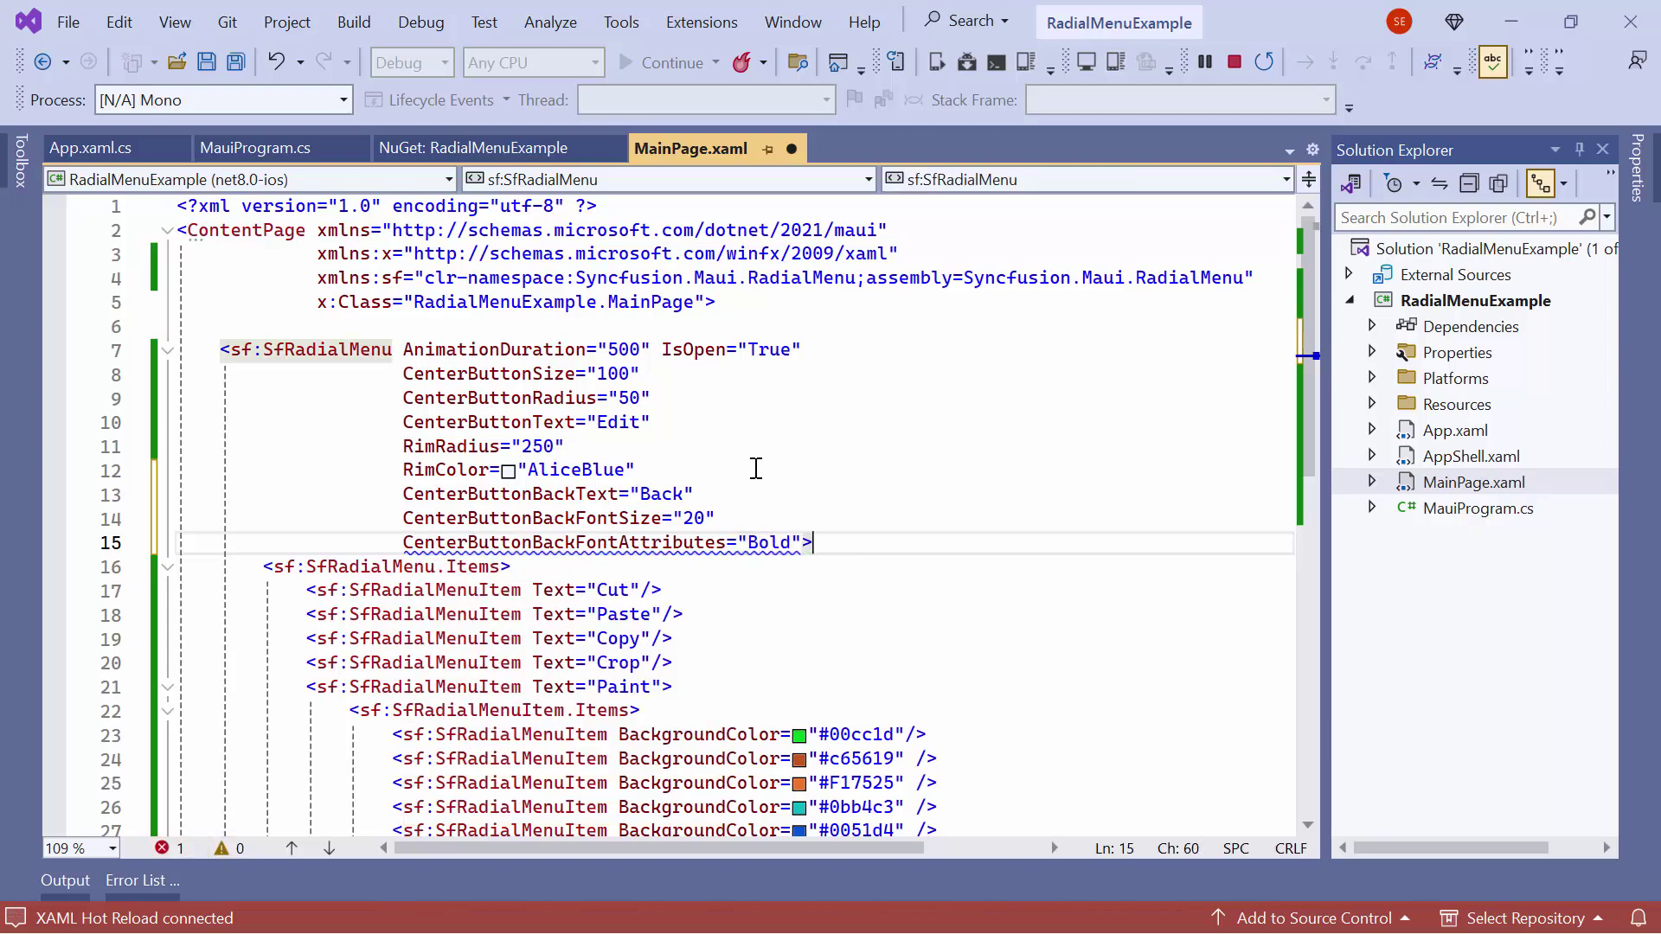
key("Return")
type("Cen")
key("Down")
key("Down")
key("Down")
key("Down")
key("Tab")
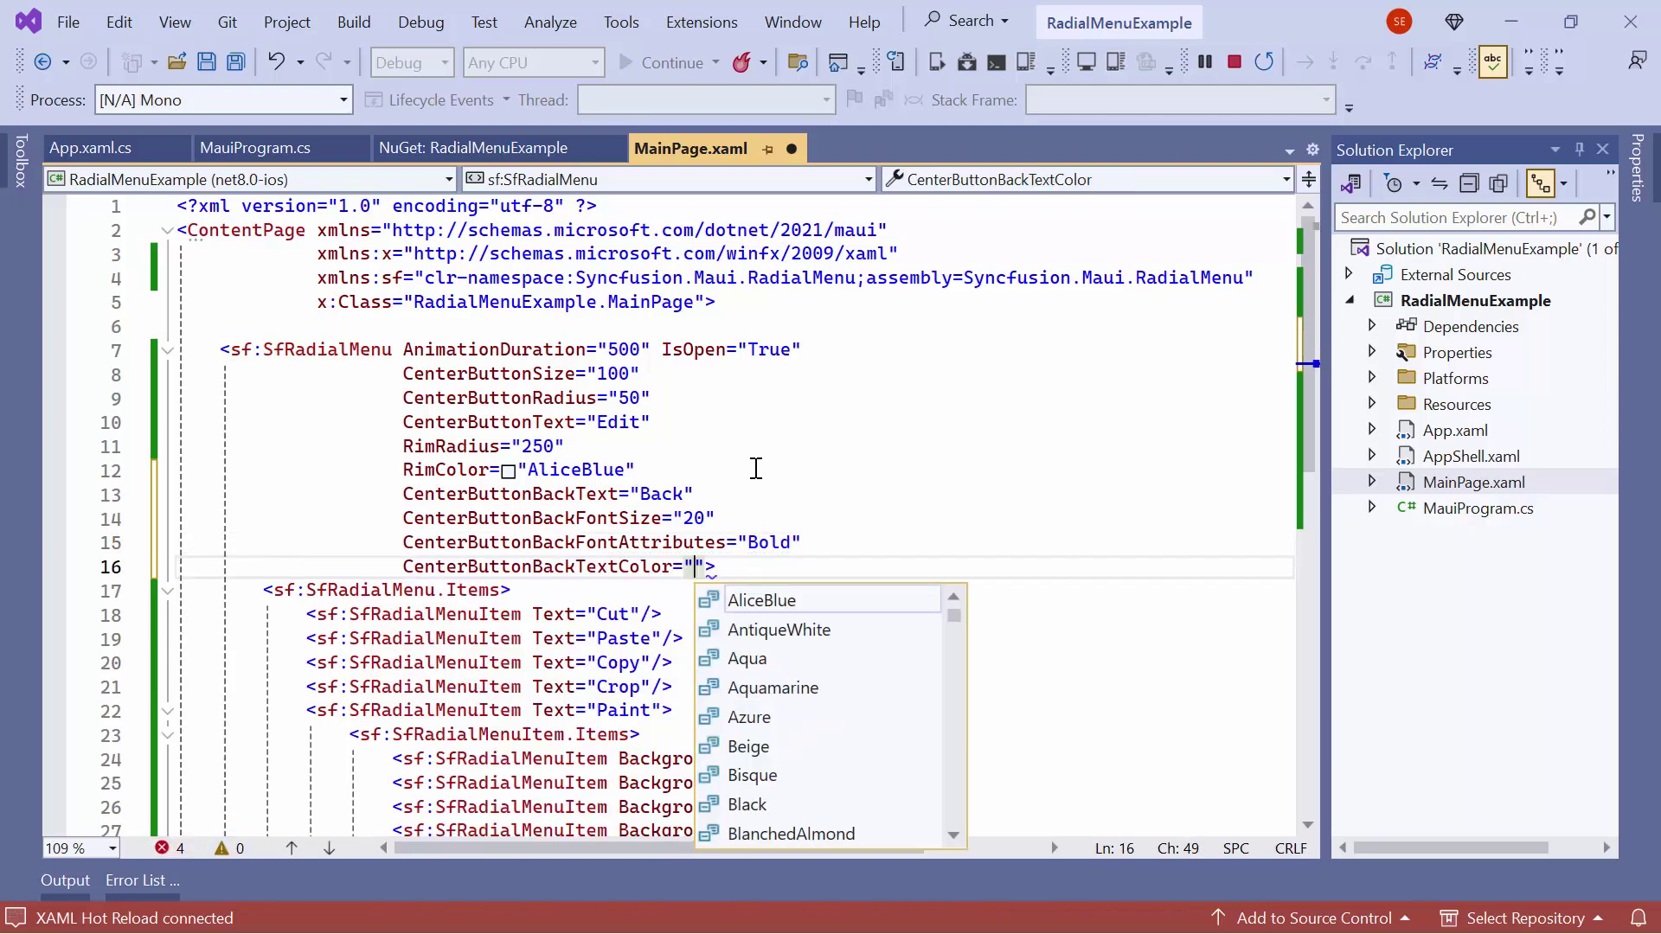
type("Blu")
key("Tab")
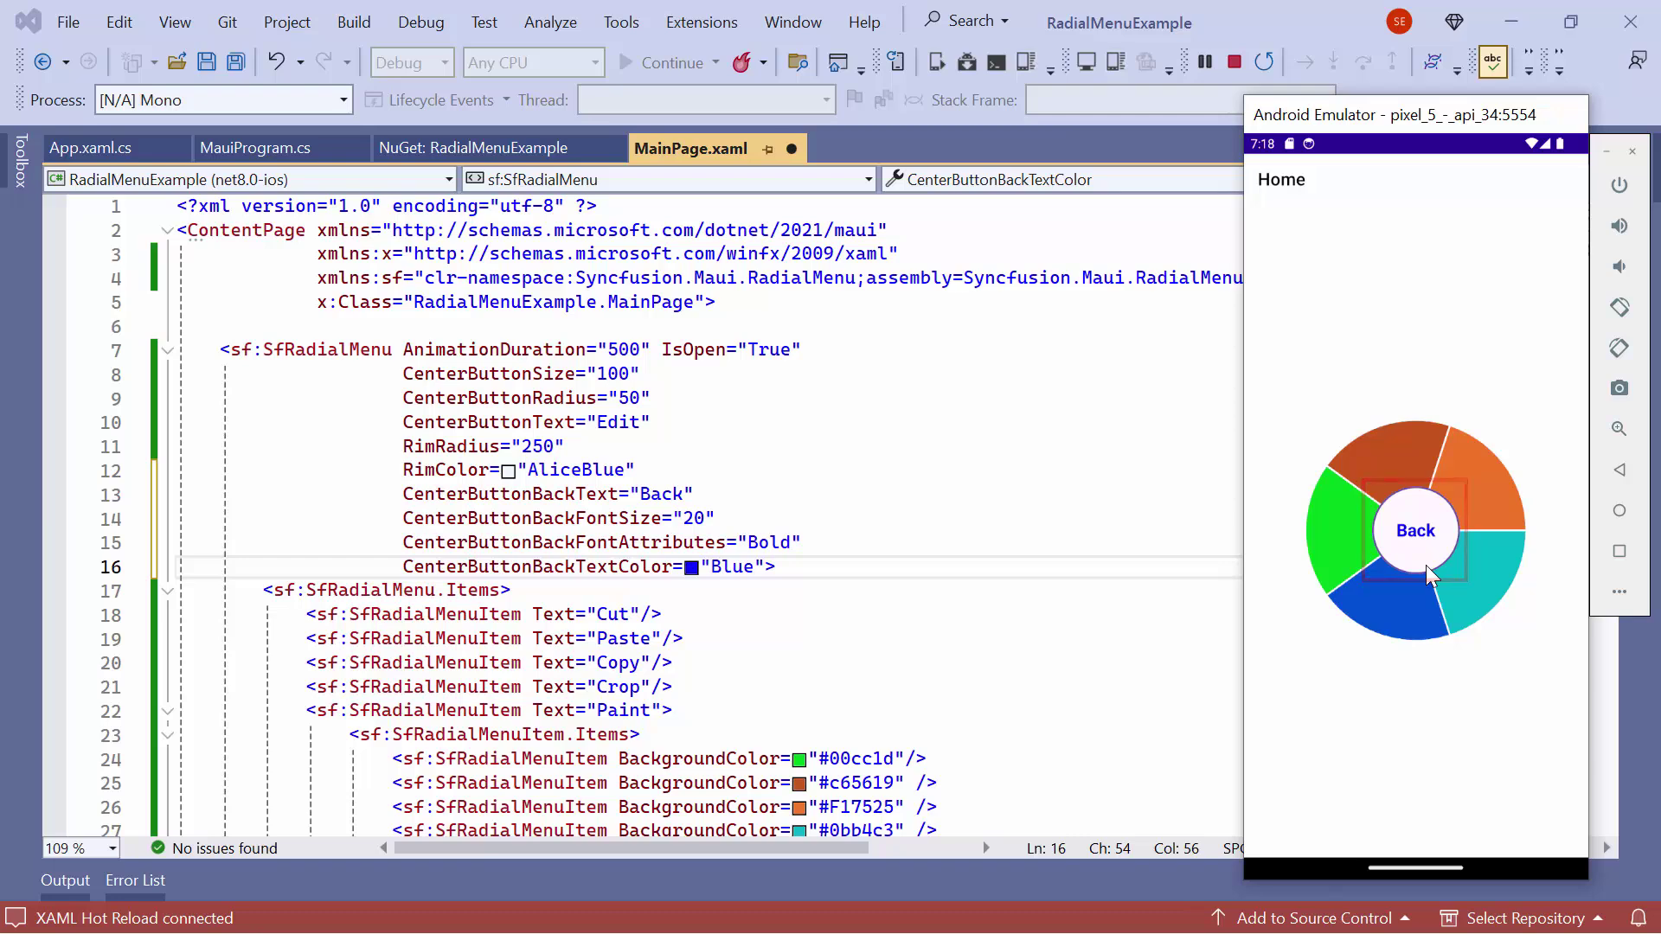
key("shift+F5")
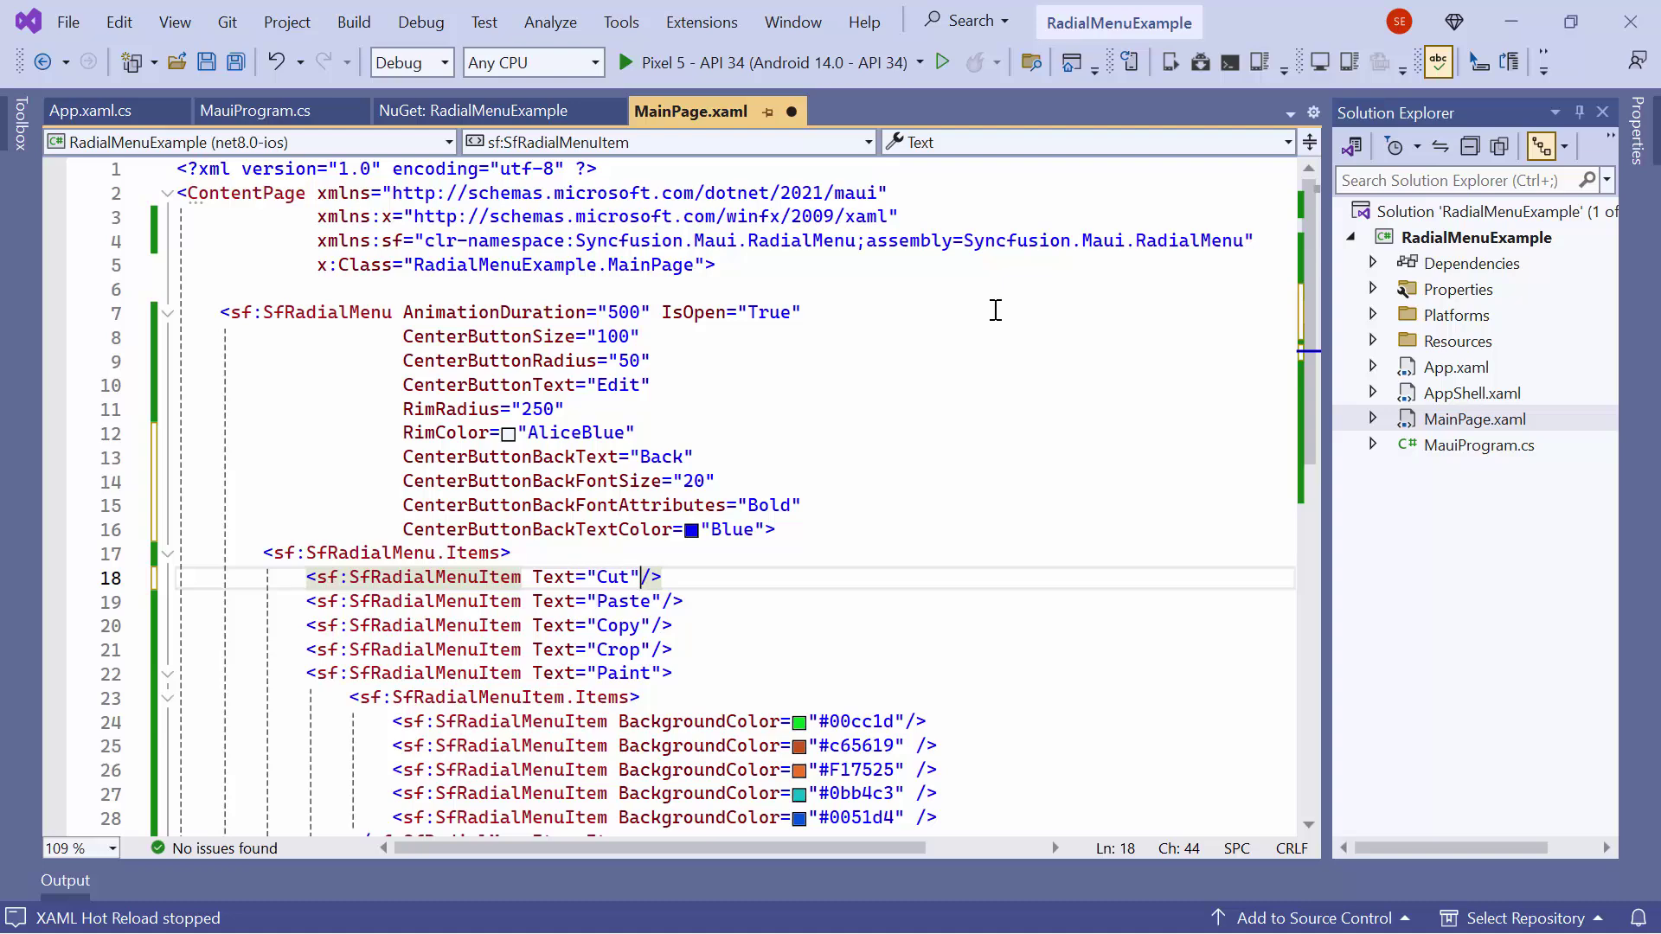
scroll(996, 310, "down", 3)
scroll(861, 455, "down", 3)
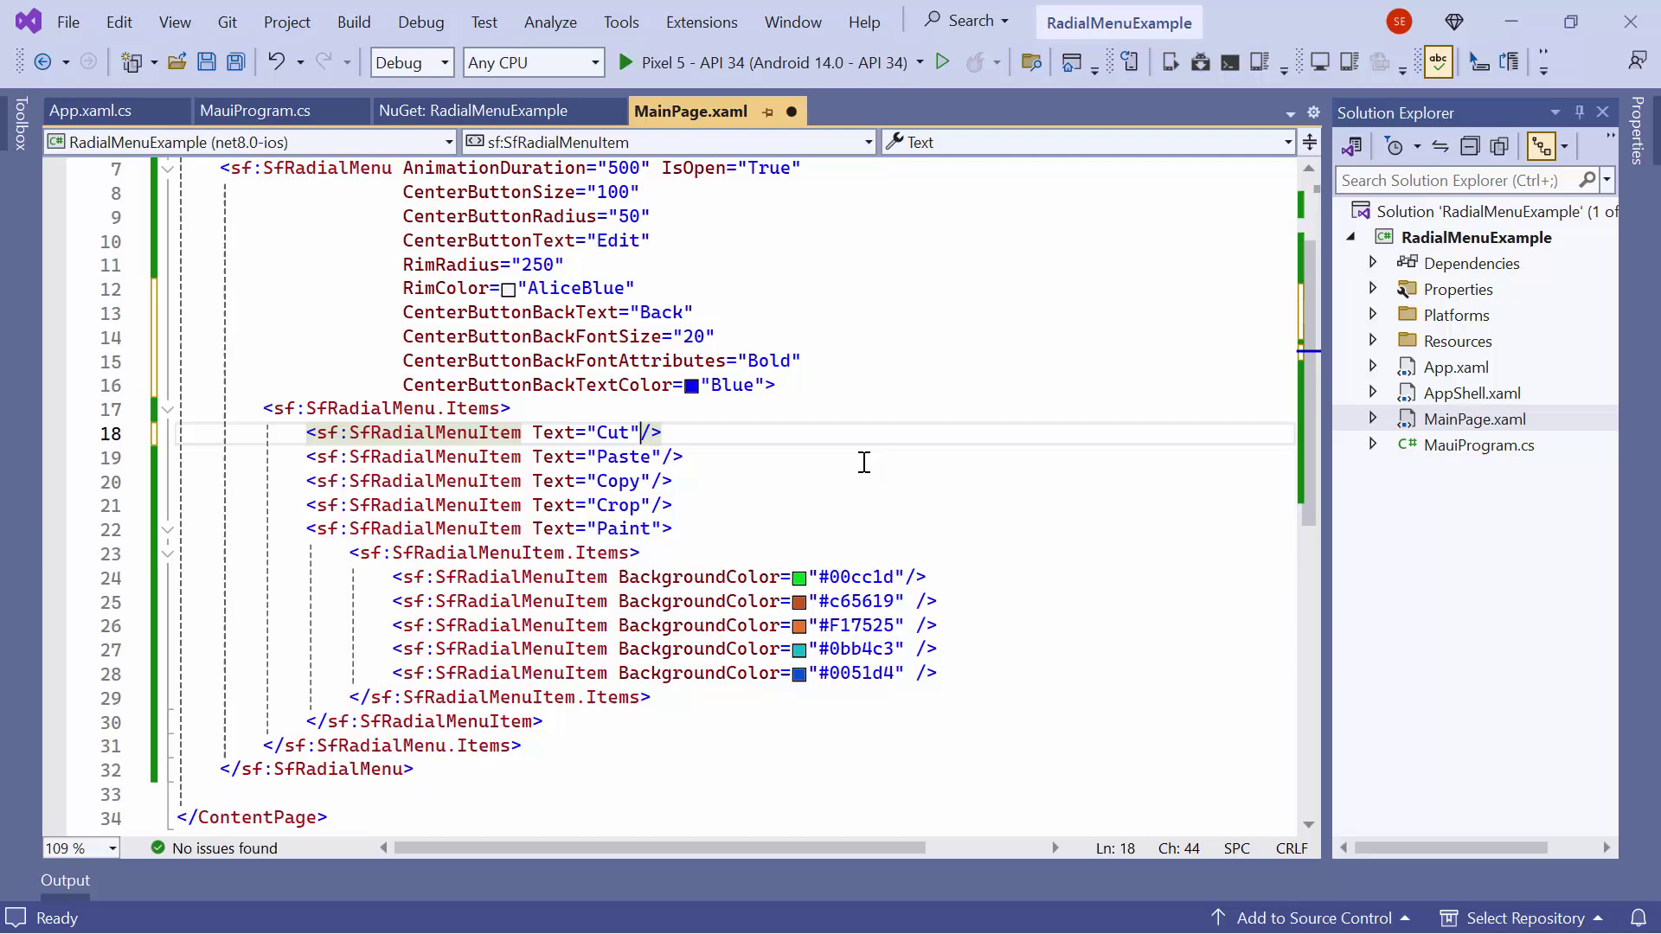
type("Item")
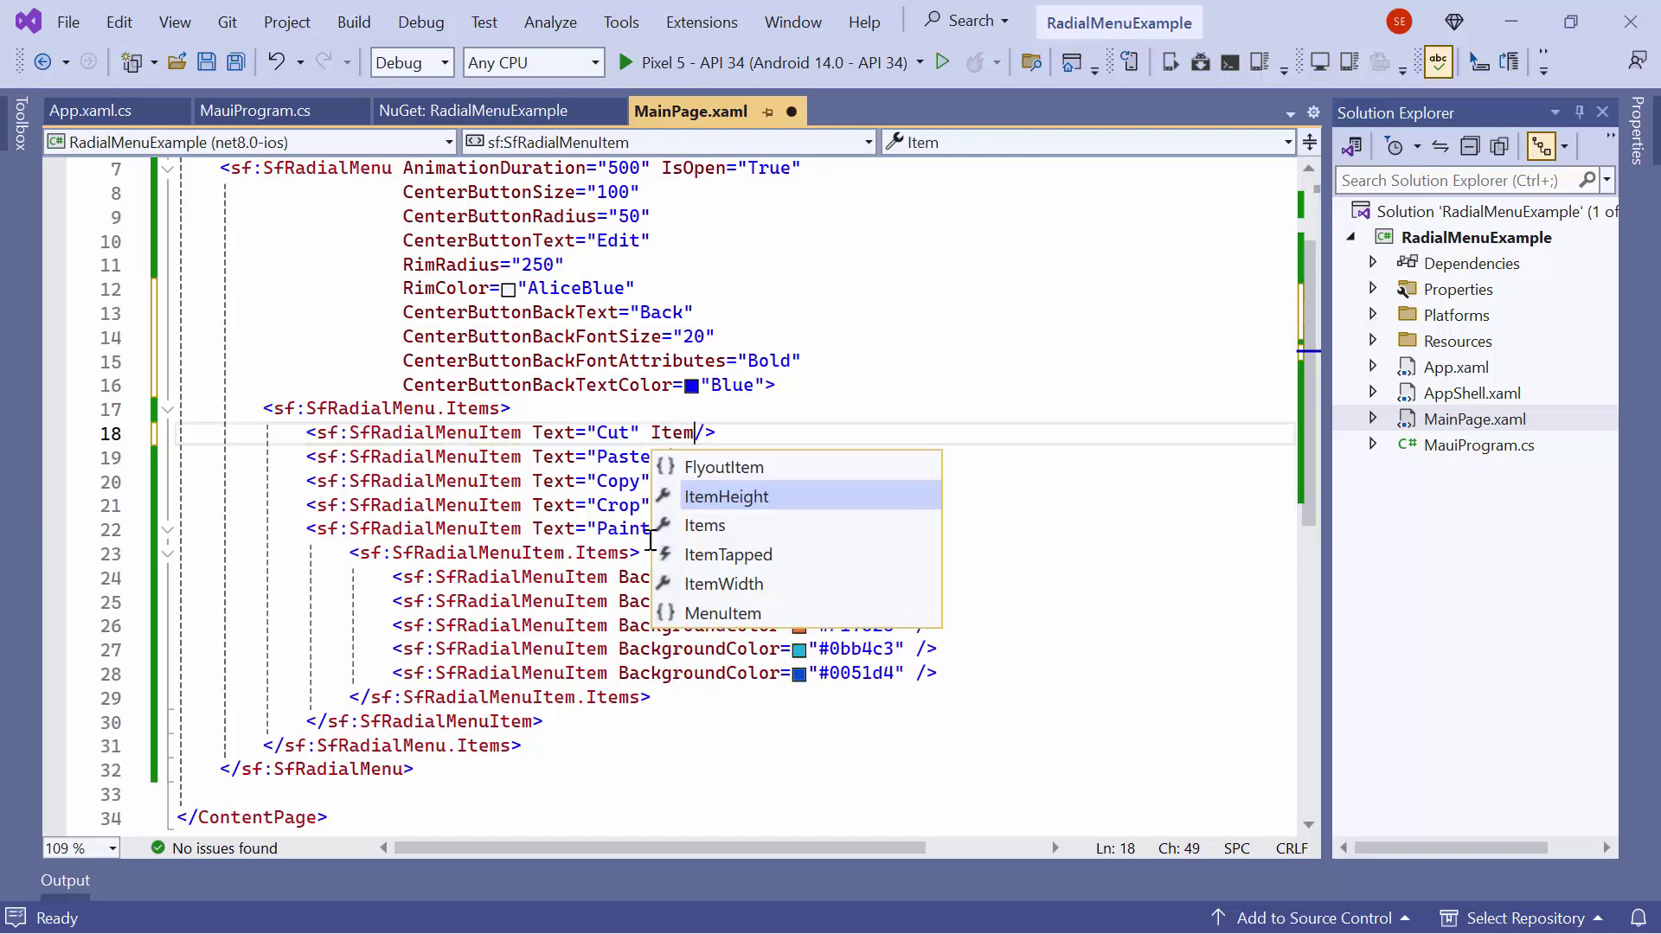
Add ItemTapped to the Cut item, generating a new SfRadialMenuItem_ItemTapped handler
key("Down")
key("Down")
key("Return")
key("Return")
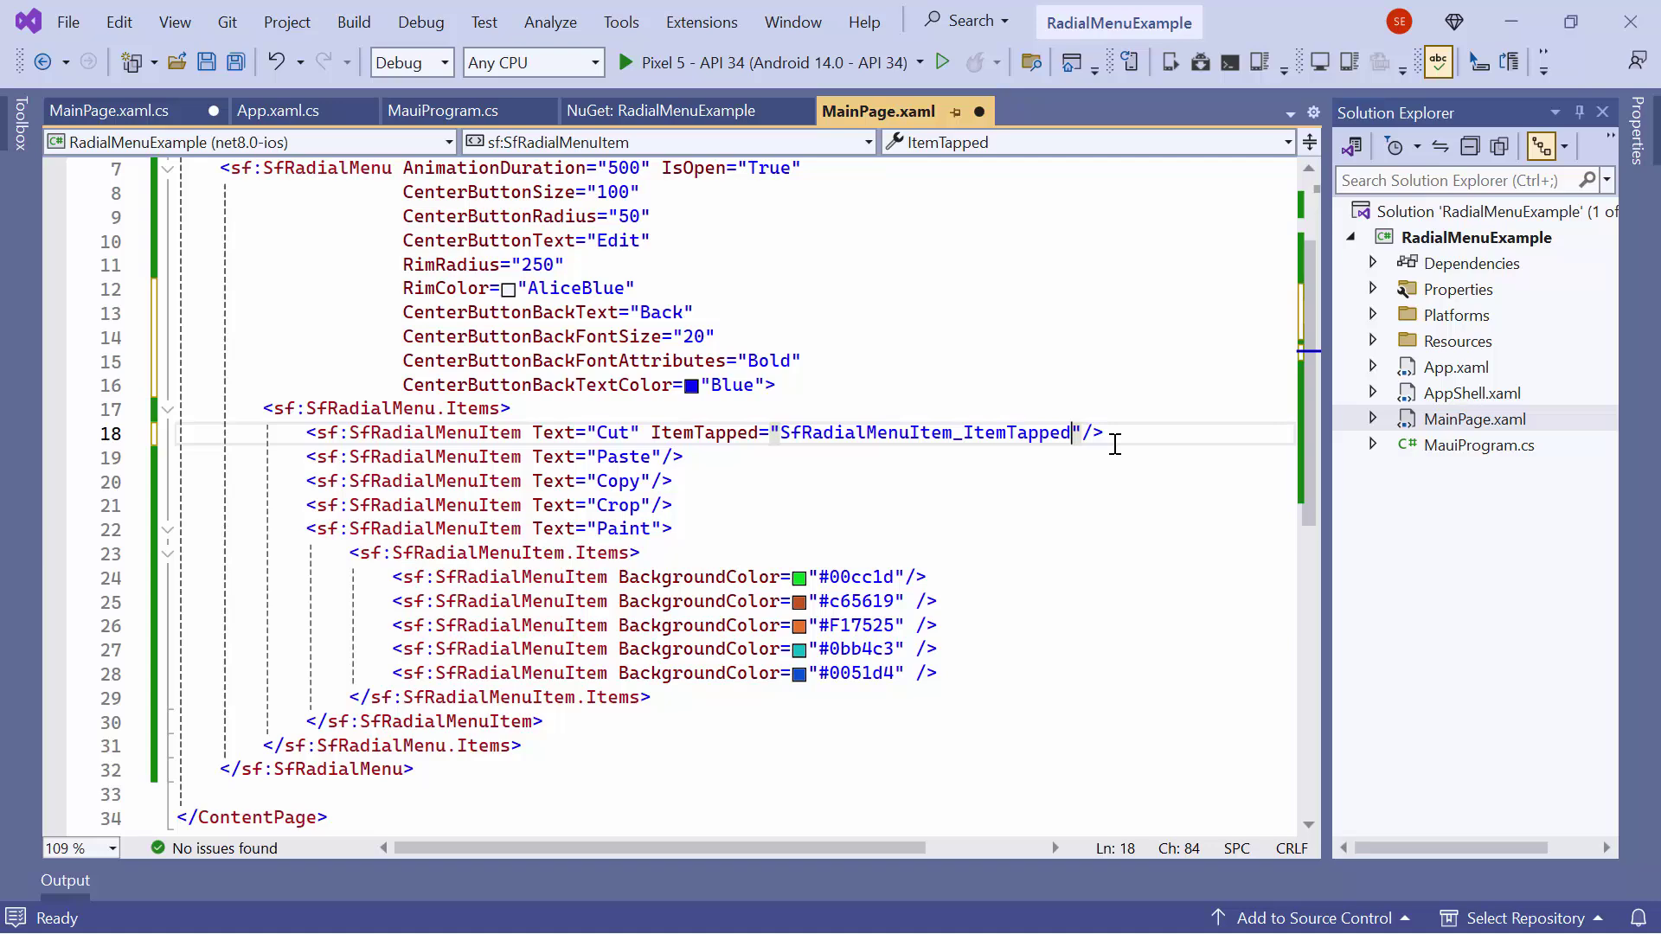
Open MainPage.xaml.cs and make the SfRadialMenuItem_ItemTapped handler async
left_click(149, 114)
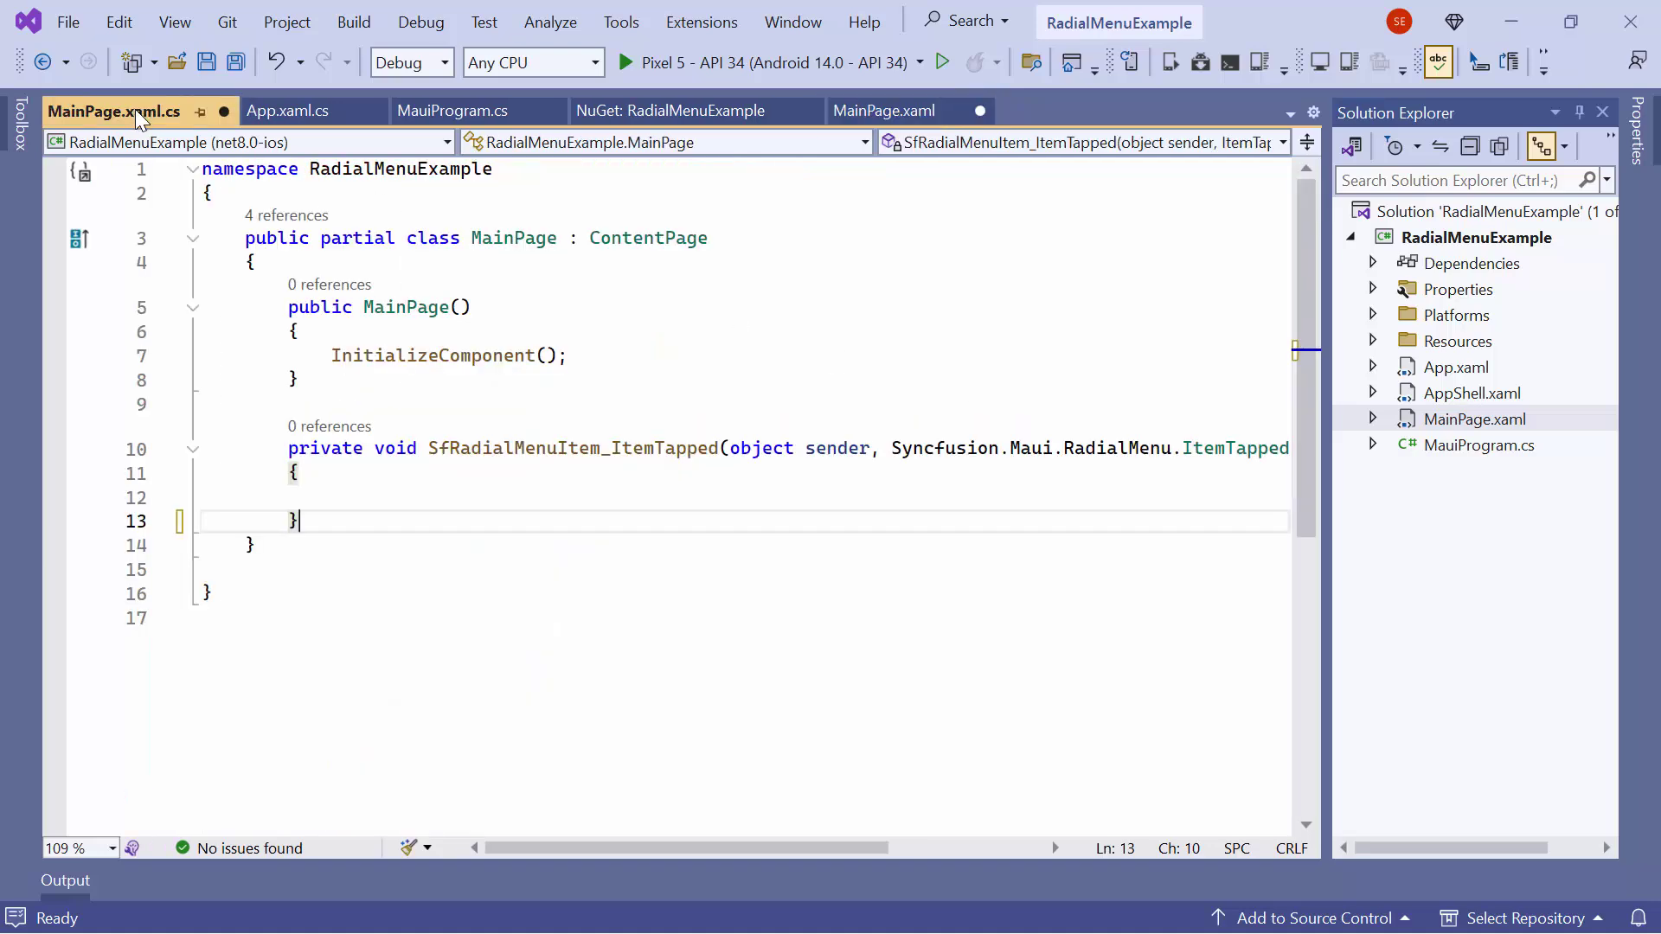
left_click(463, 478)
left_click(391, 450)
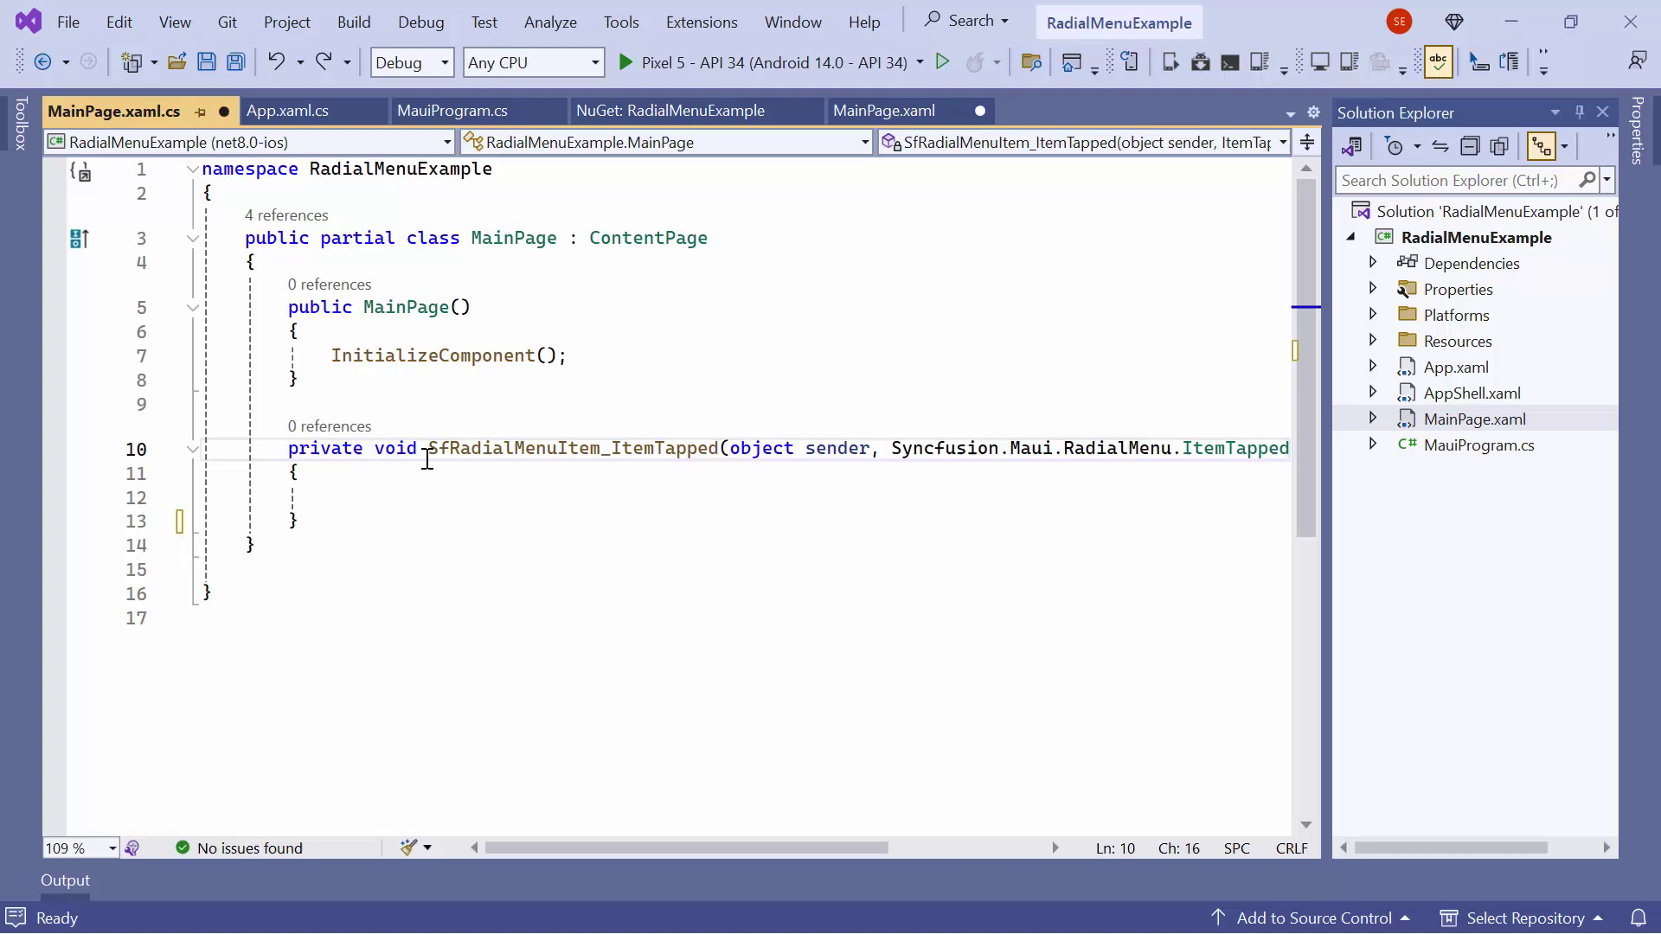
type("asyn")
key("Tab")
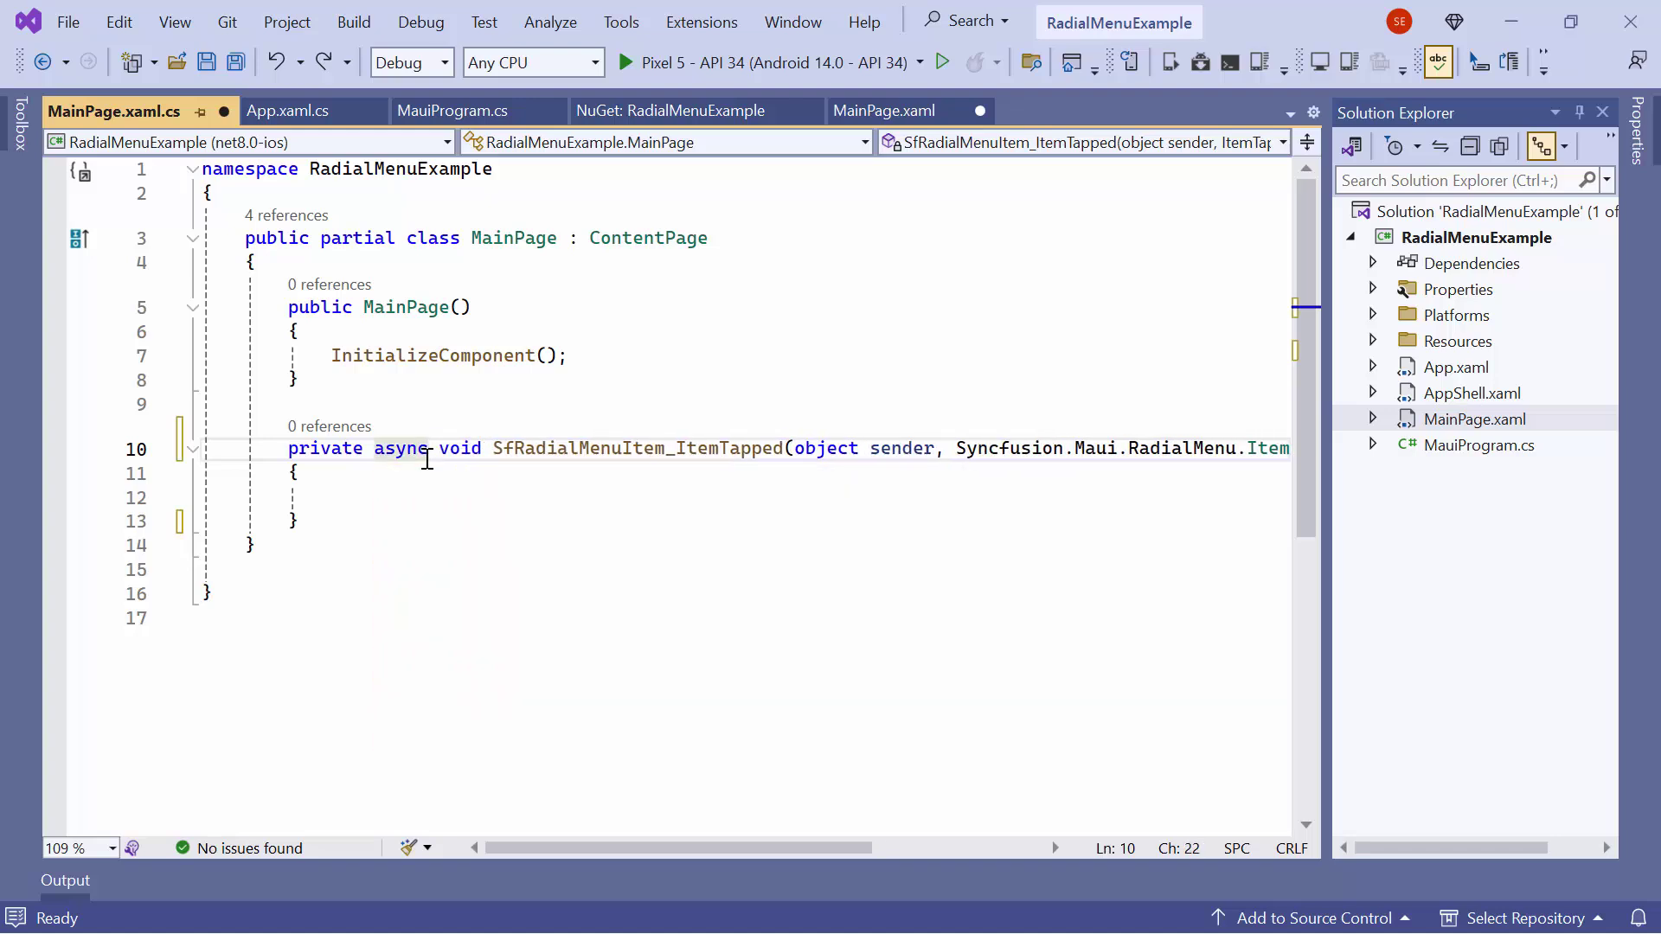
Add the SfRadialMenuItem type check, build the tapped-text message, and start the DisplayAlert call
left_click(429, 501)
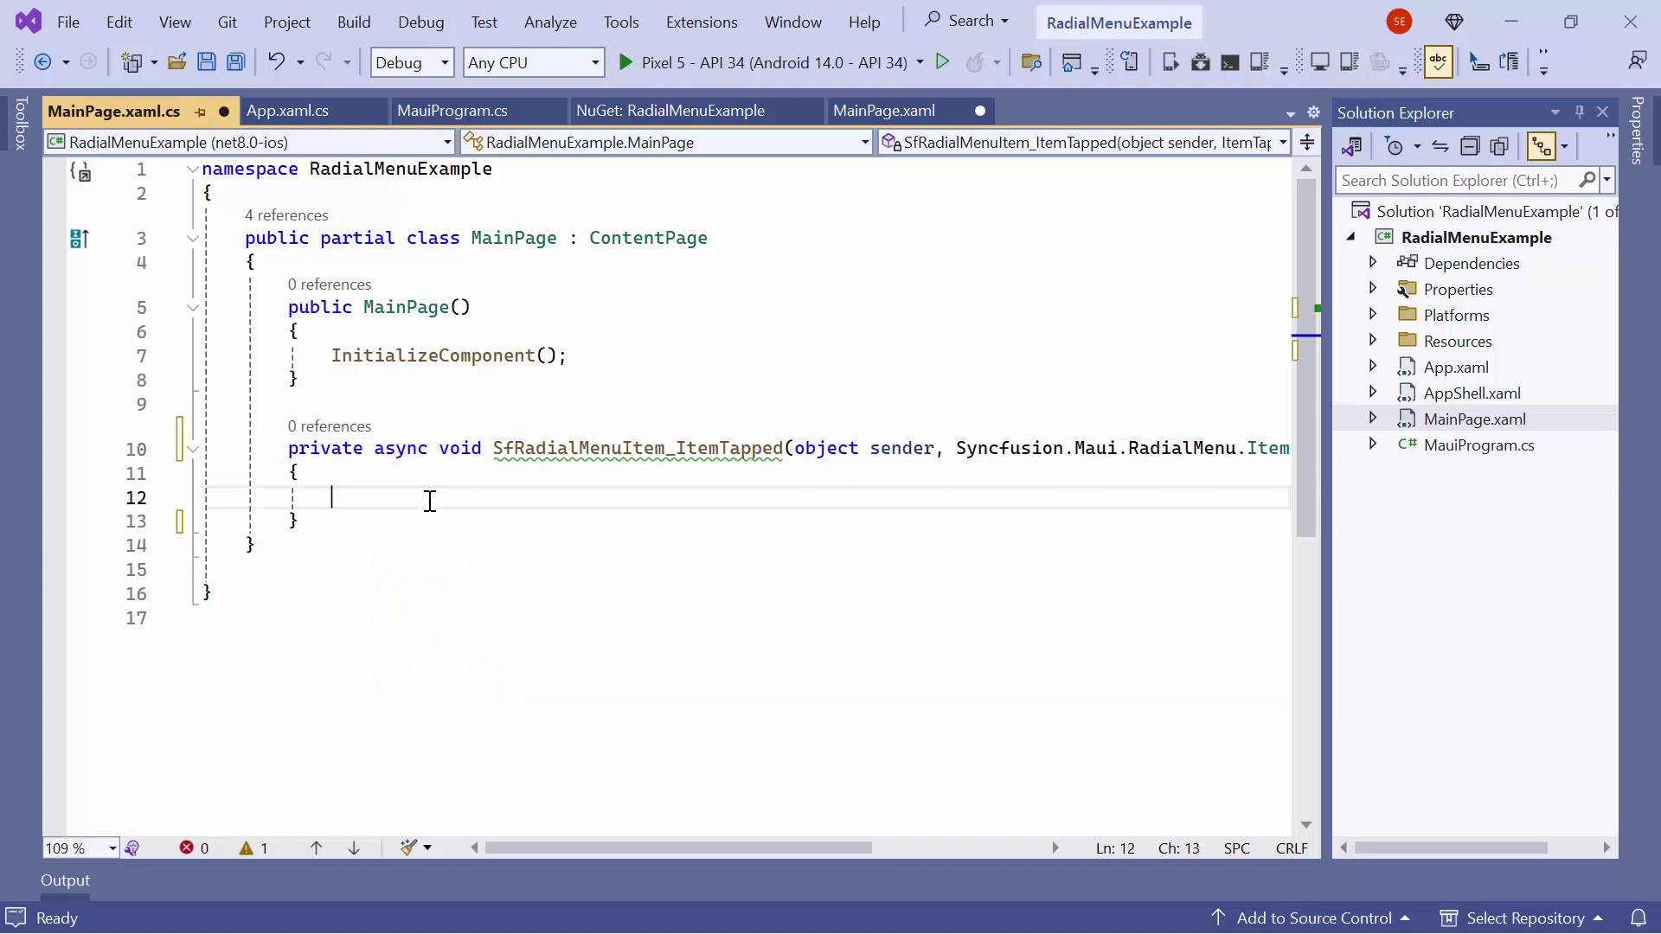
type("if")
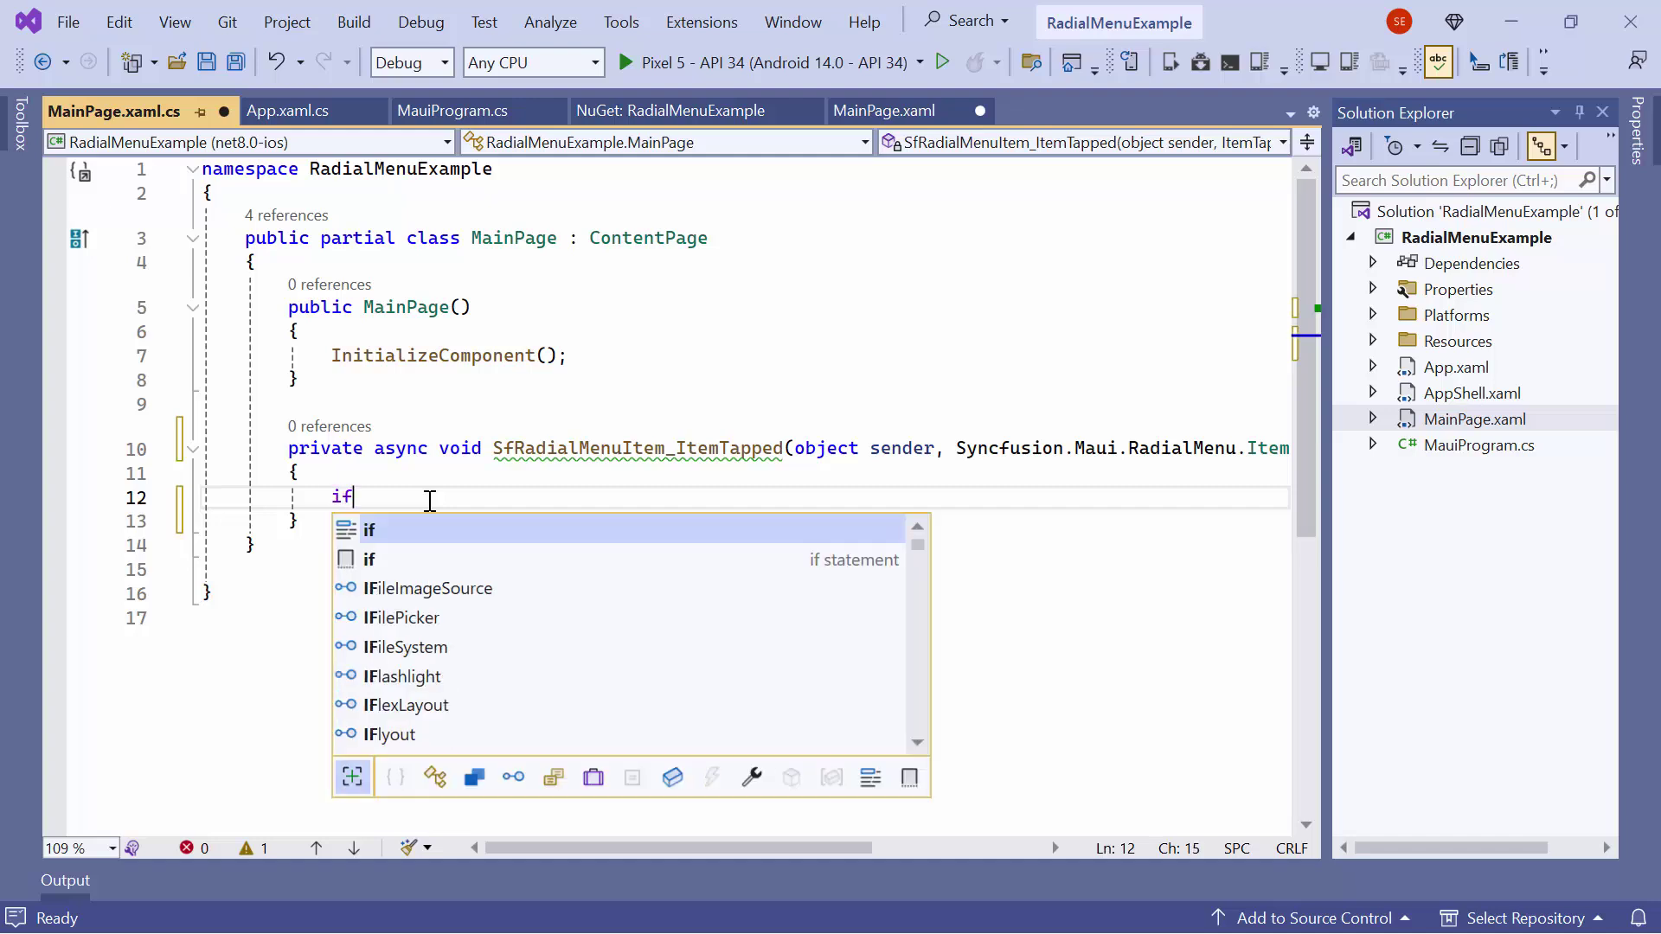
type("(sender !=null")
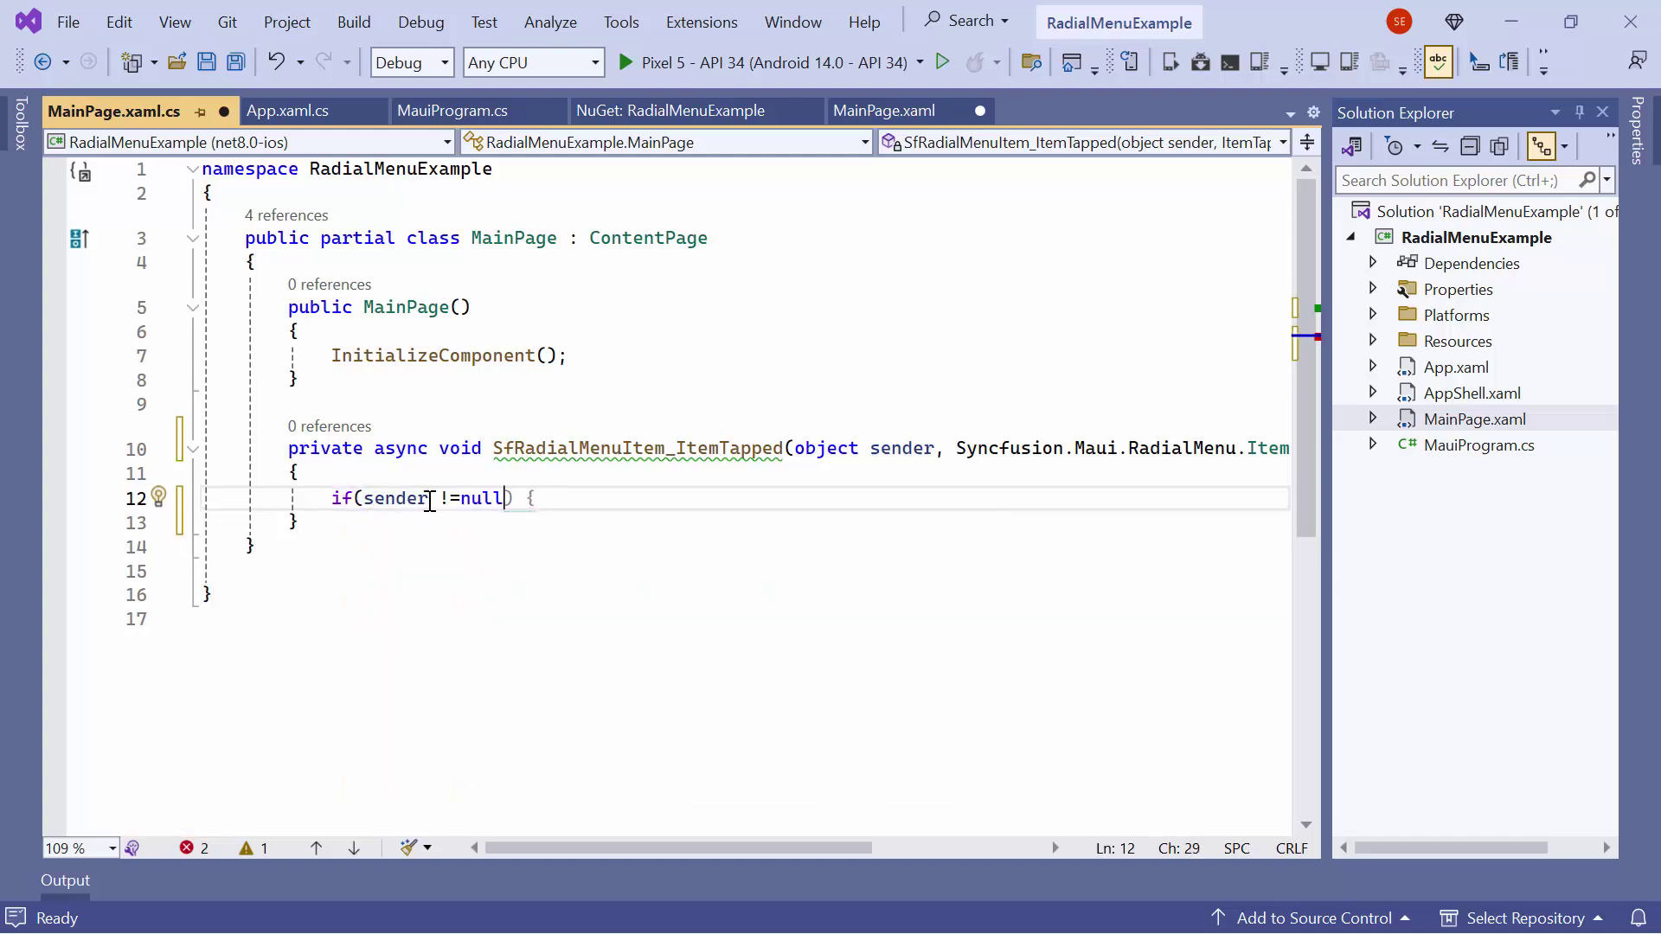
key("Tab")
key("Return")
type("{")
key("Return")
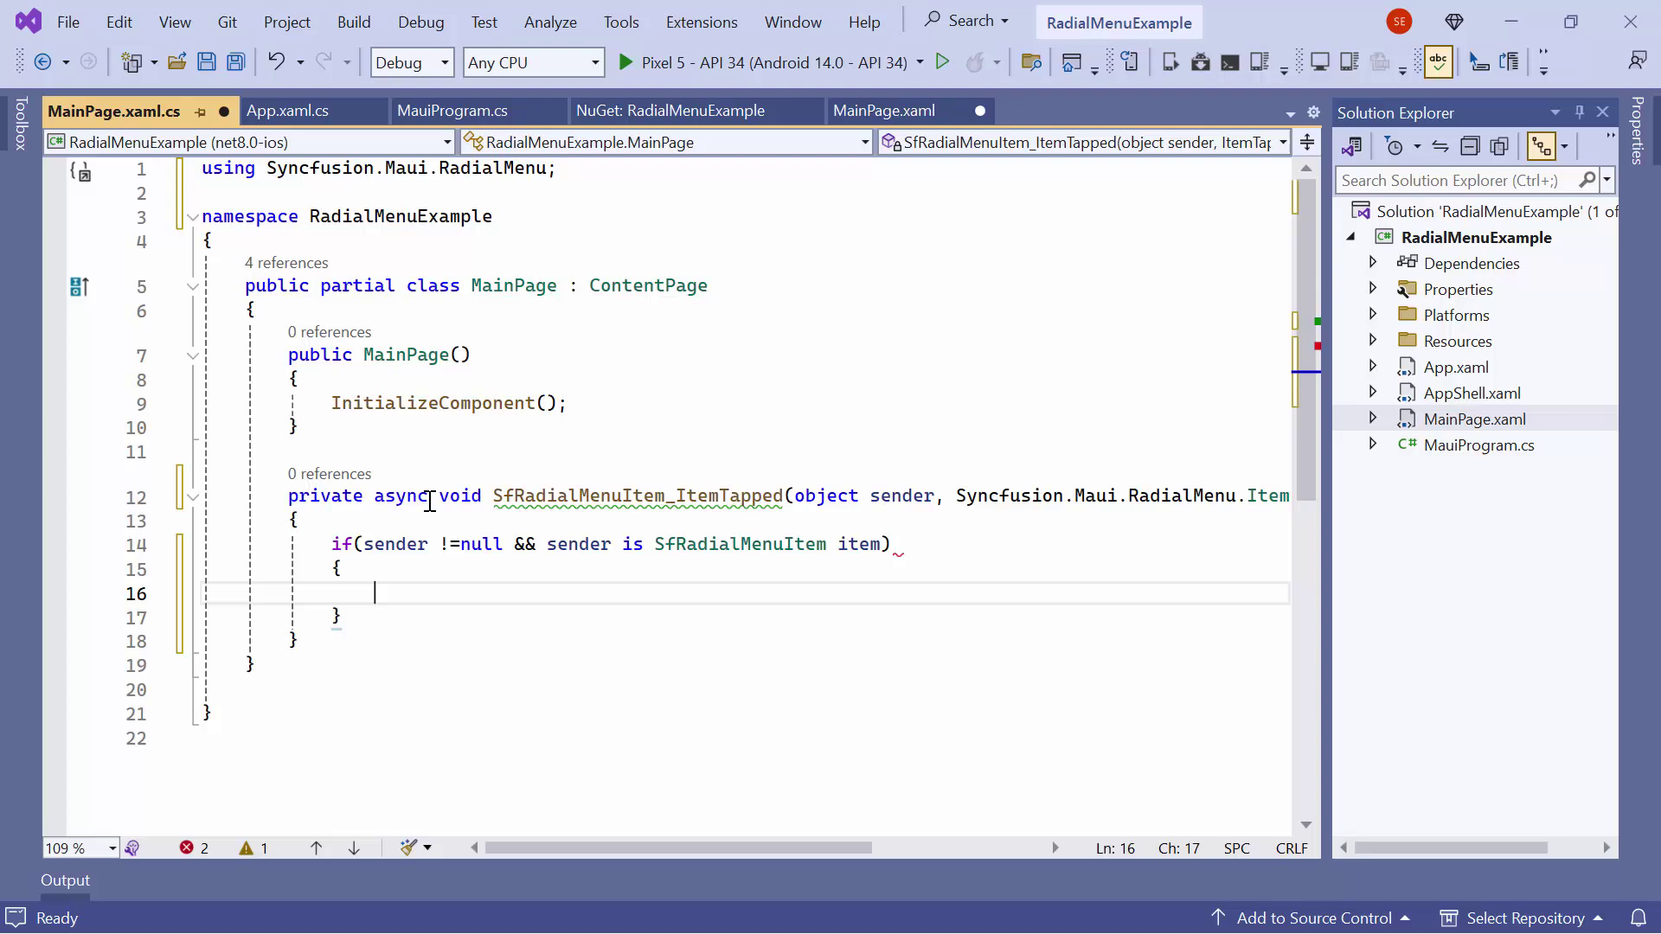
type("var")
type(" text = ")
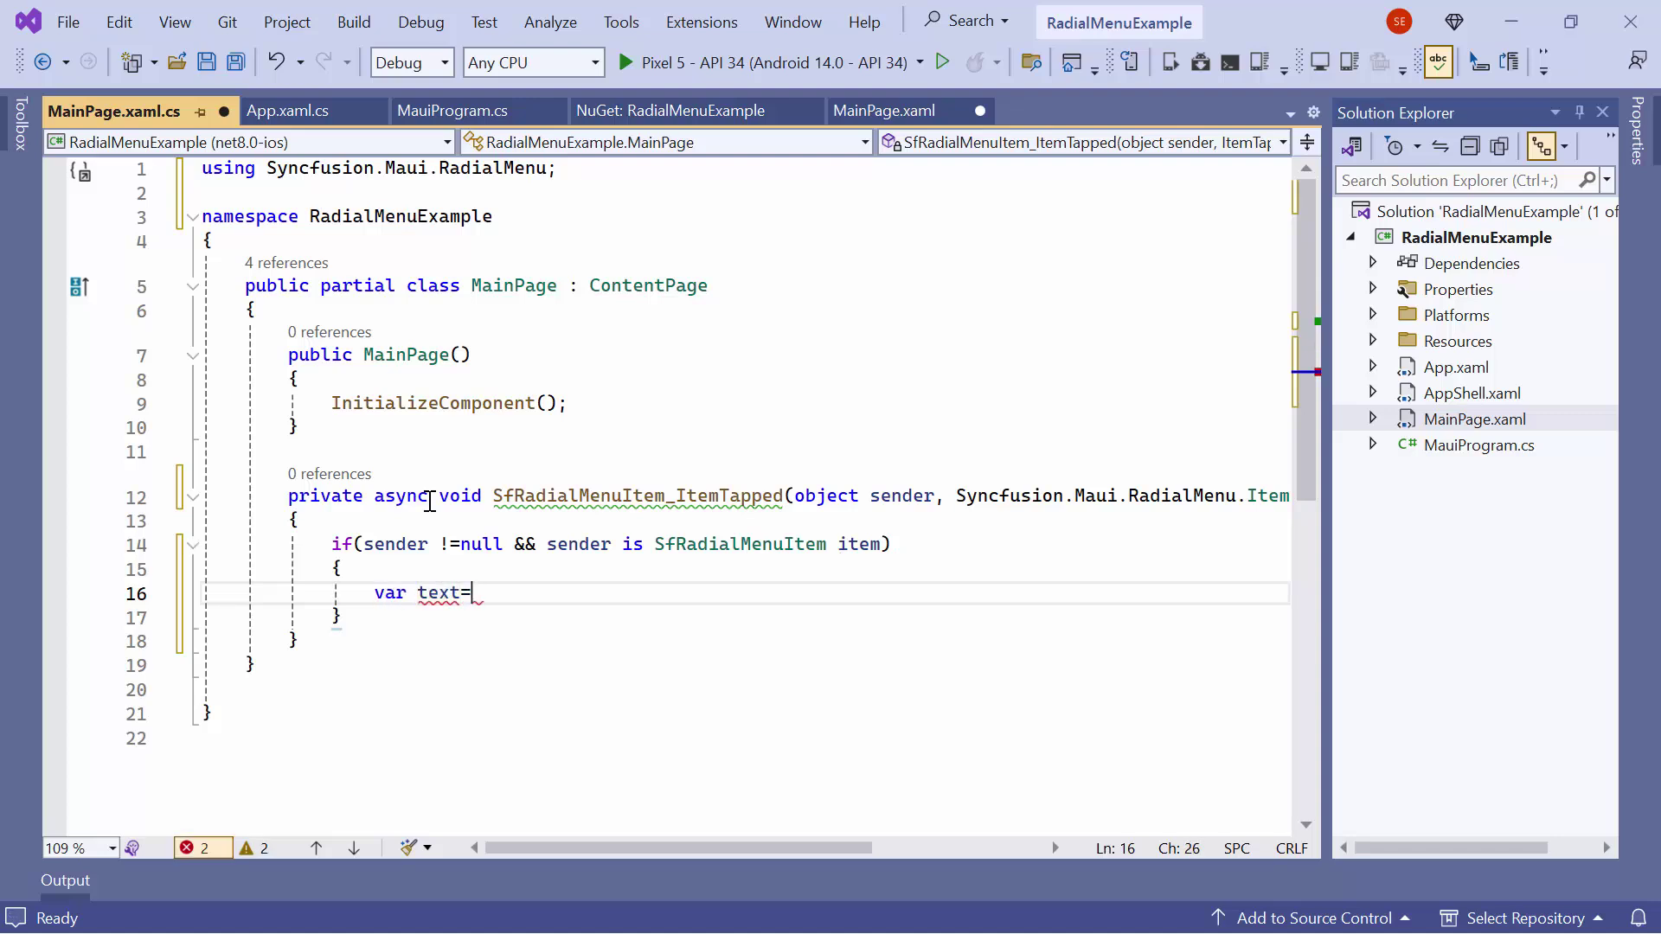
type("item.Text + ")
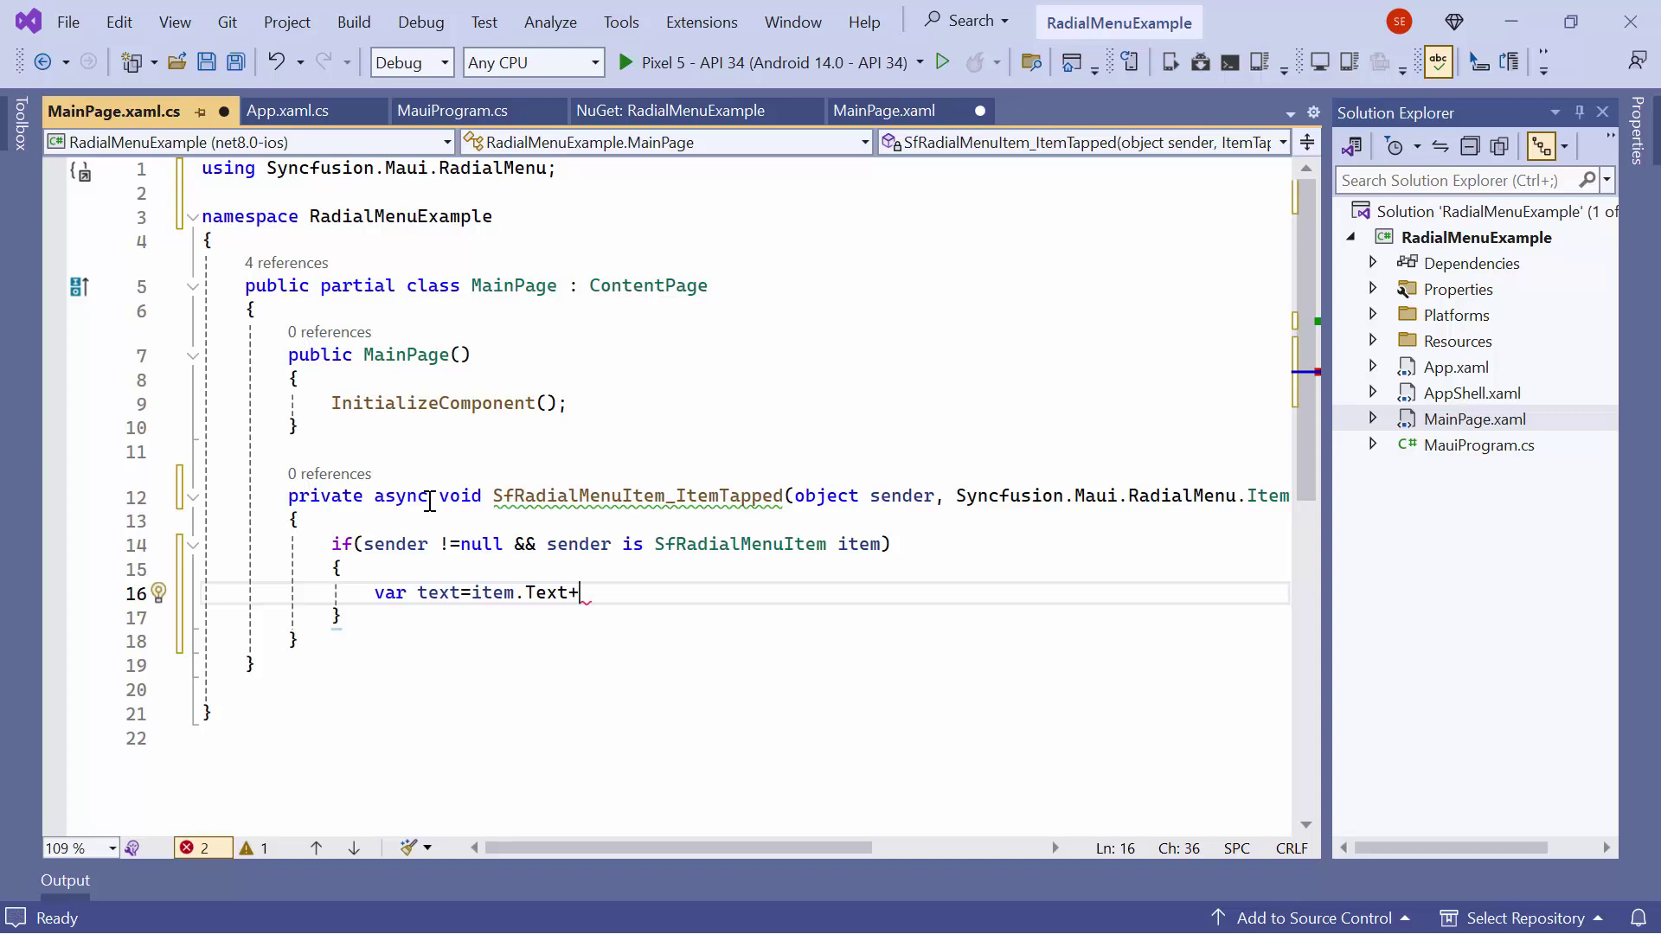
type("\"item is tapped.\";")
key("Return")
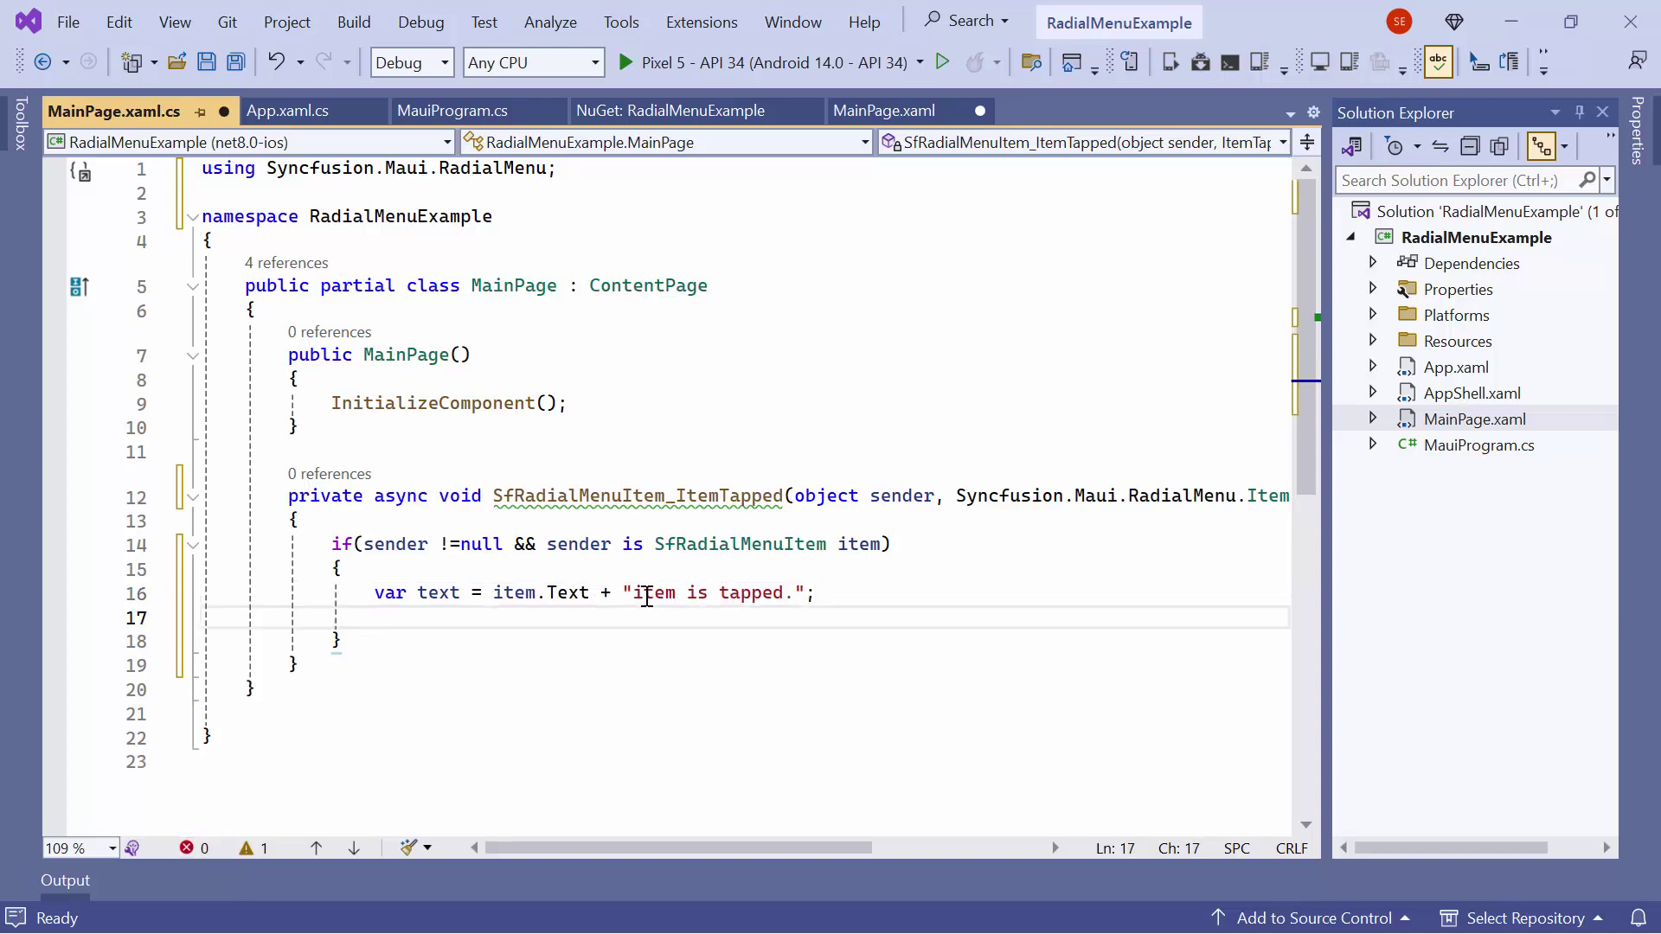
type("await dis")
key("Tab")
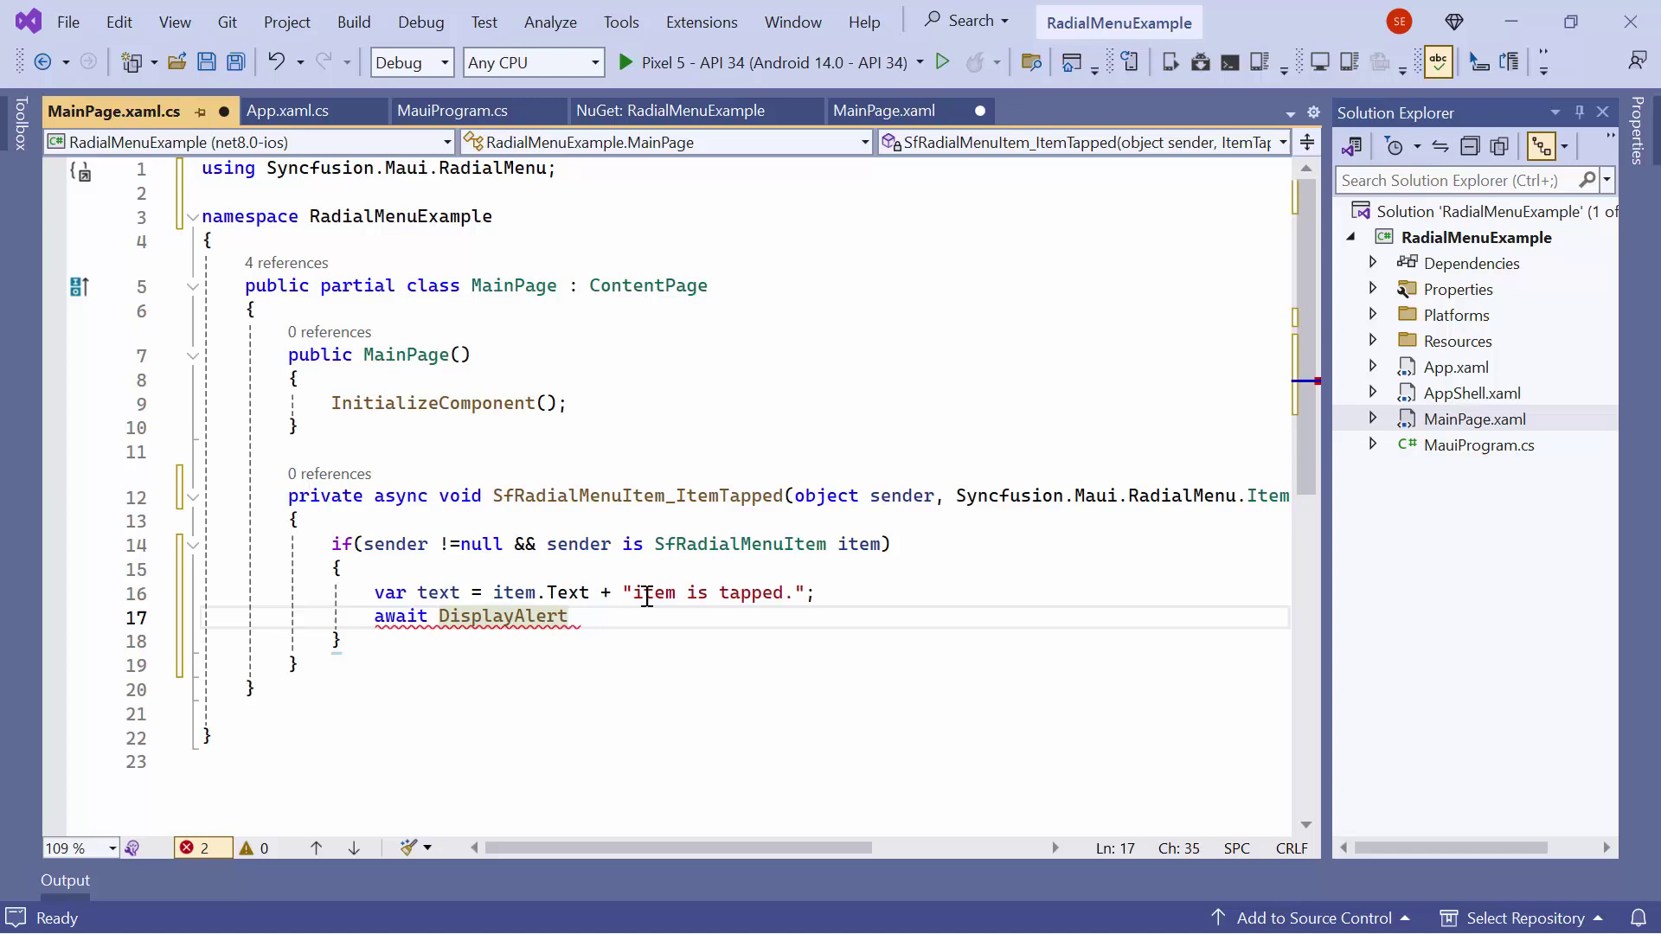
type("(\"Alert\"")
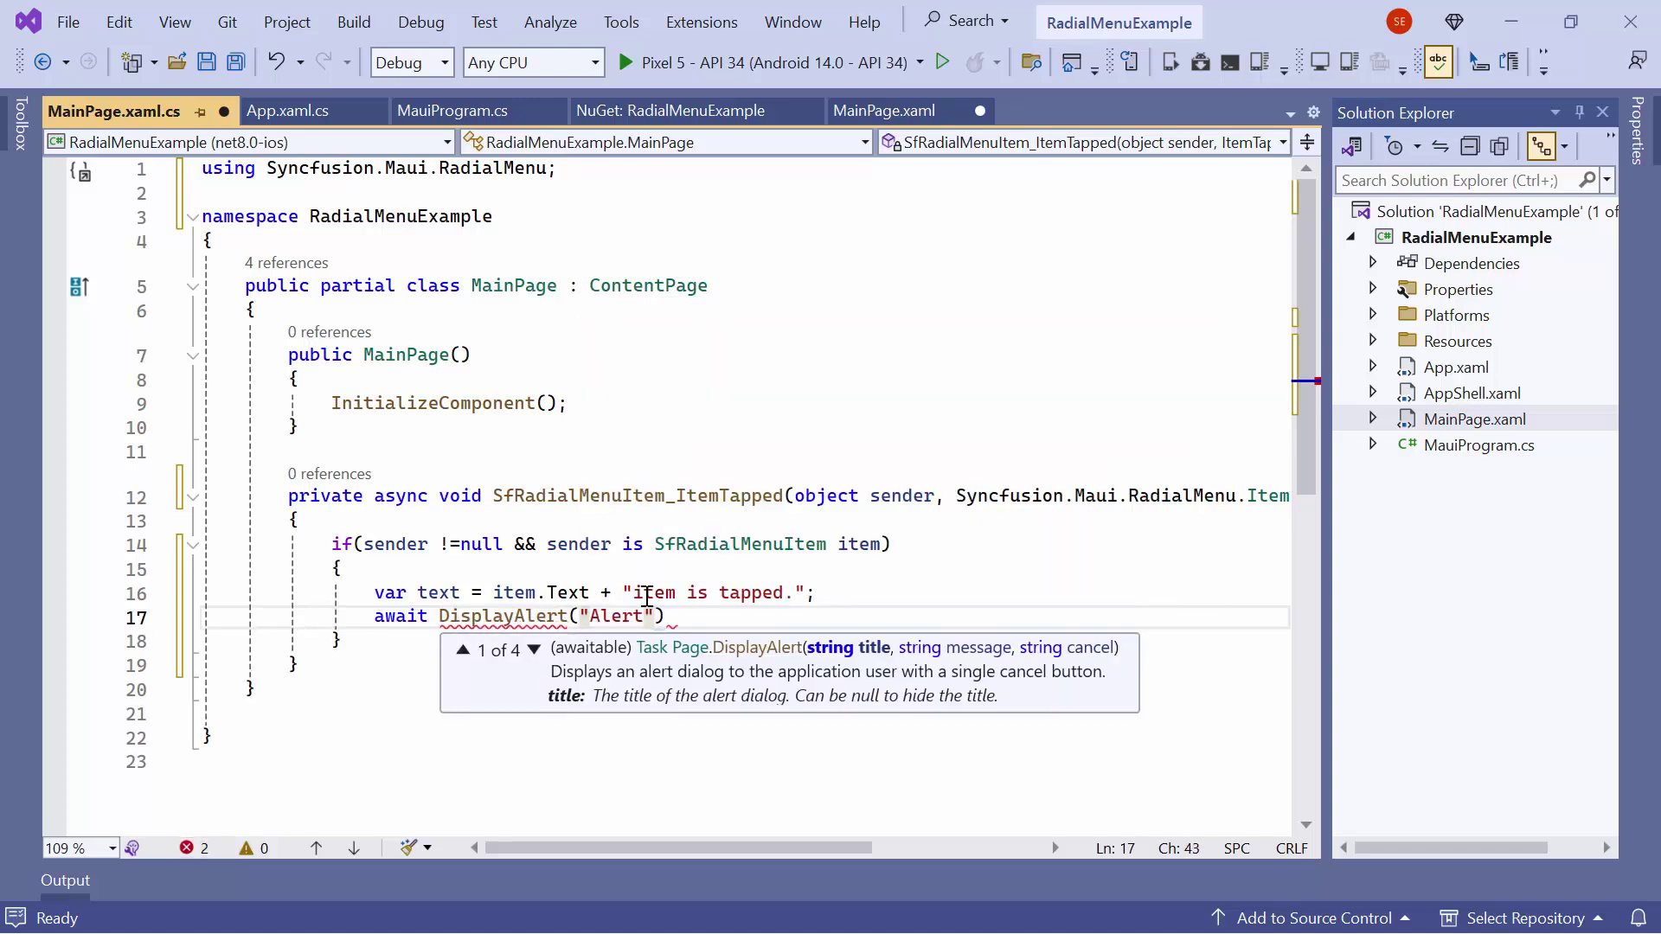
type(",text")
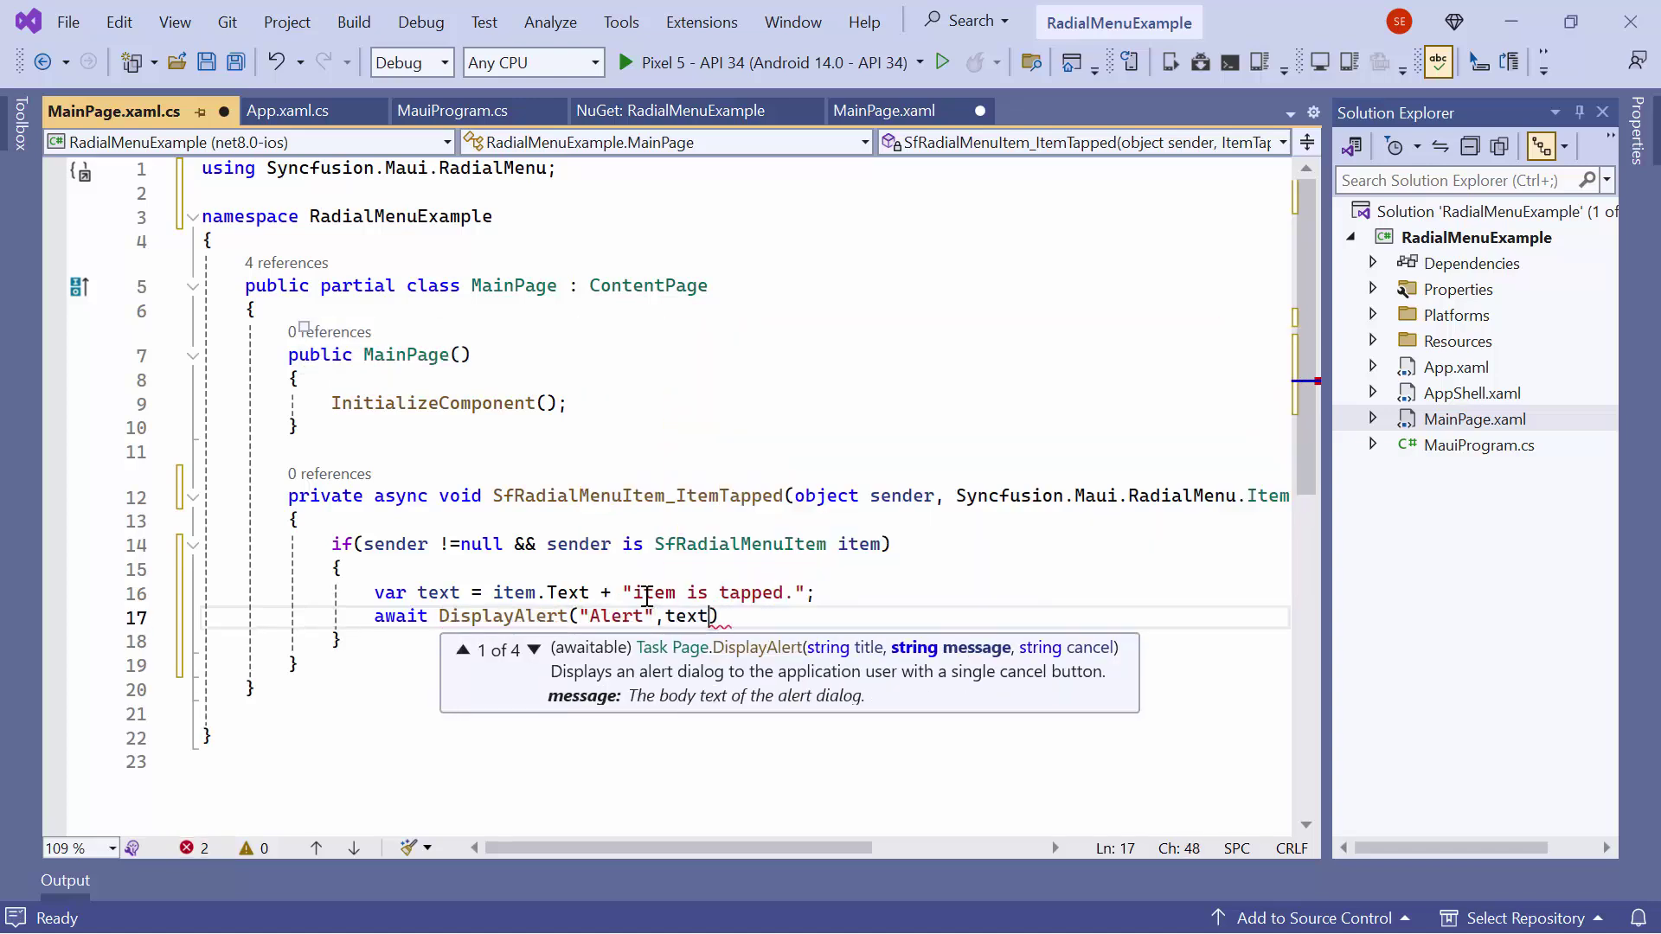
type(",\"Ok\");")
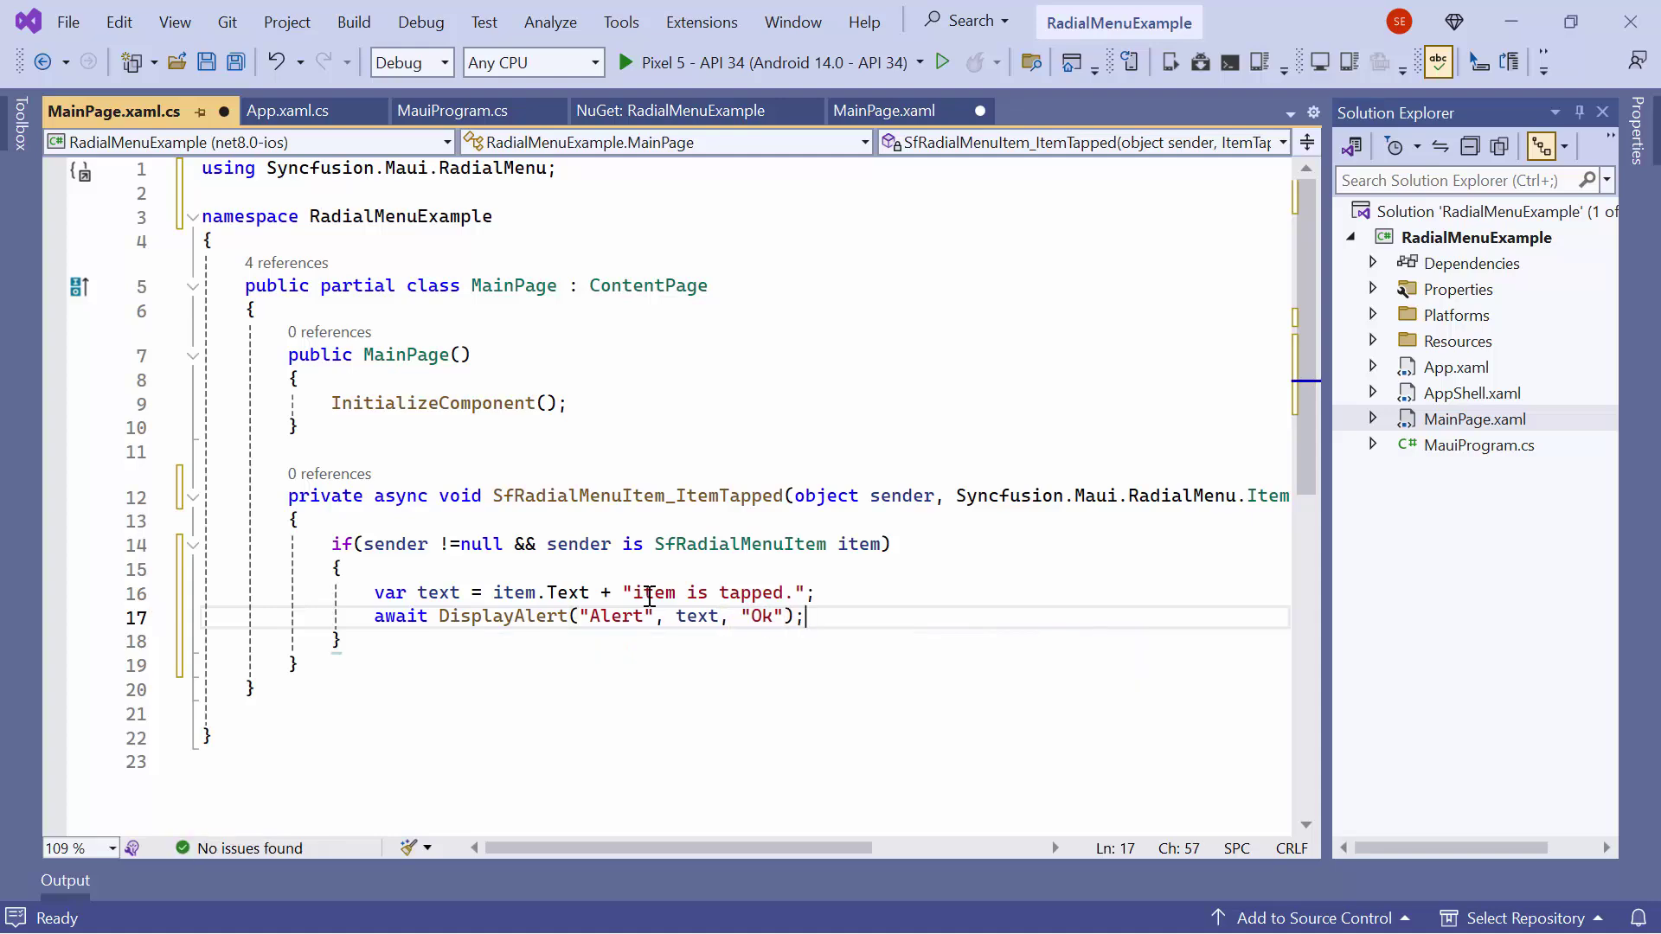
Attach the tap handler to the Paste item, then tap Cut and Paste in the emulator to see their alerts
left_click(888, 114)
left_click(663, 457)
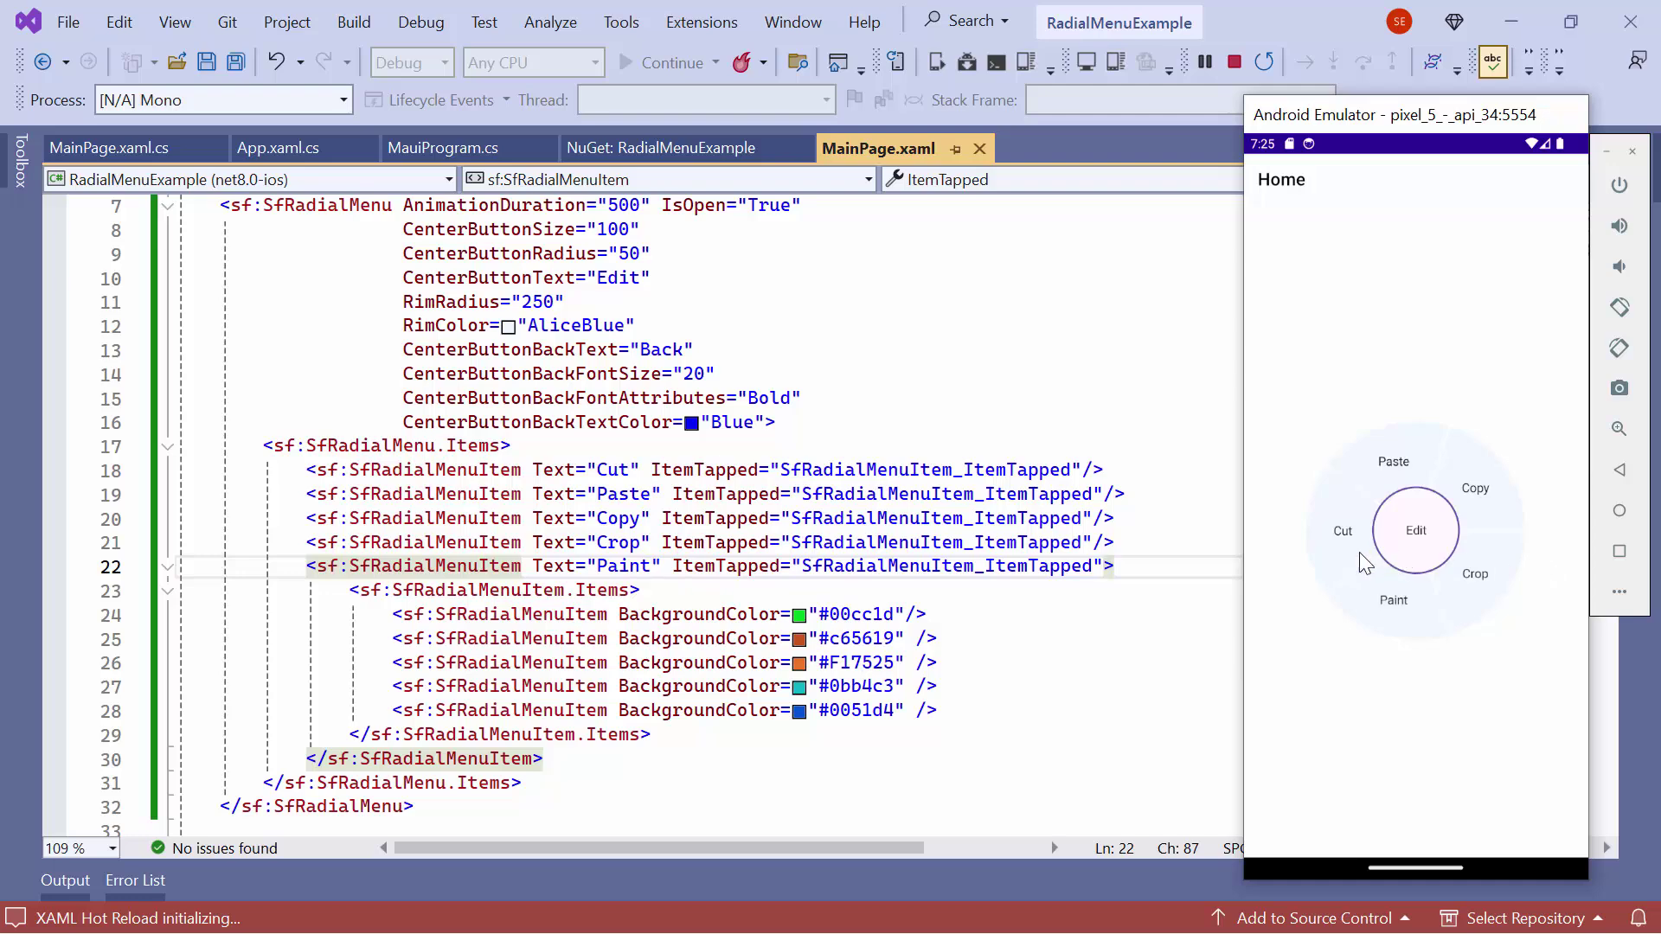
left_click(1356, 558)
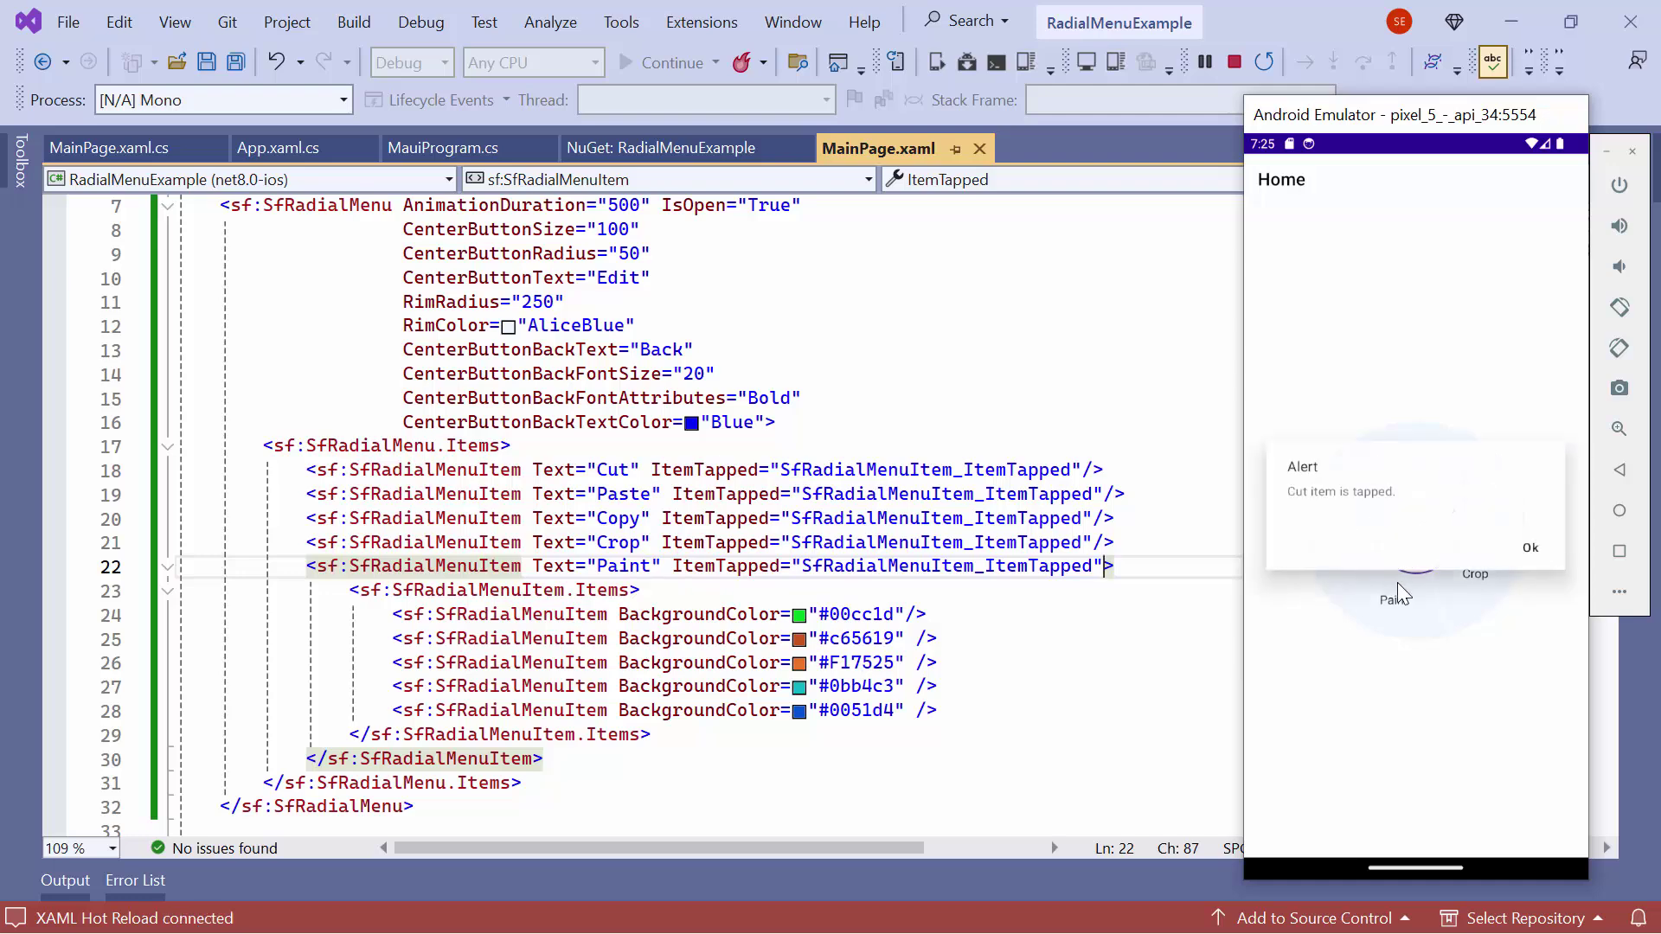
left_click(1532, 548)
left_click(1393, 463)
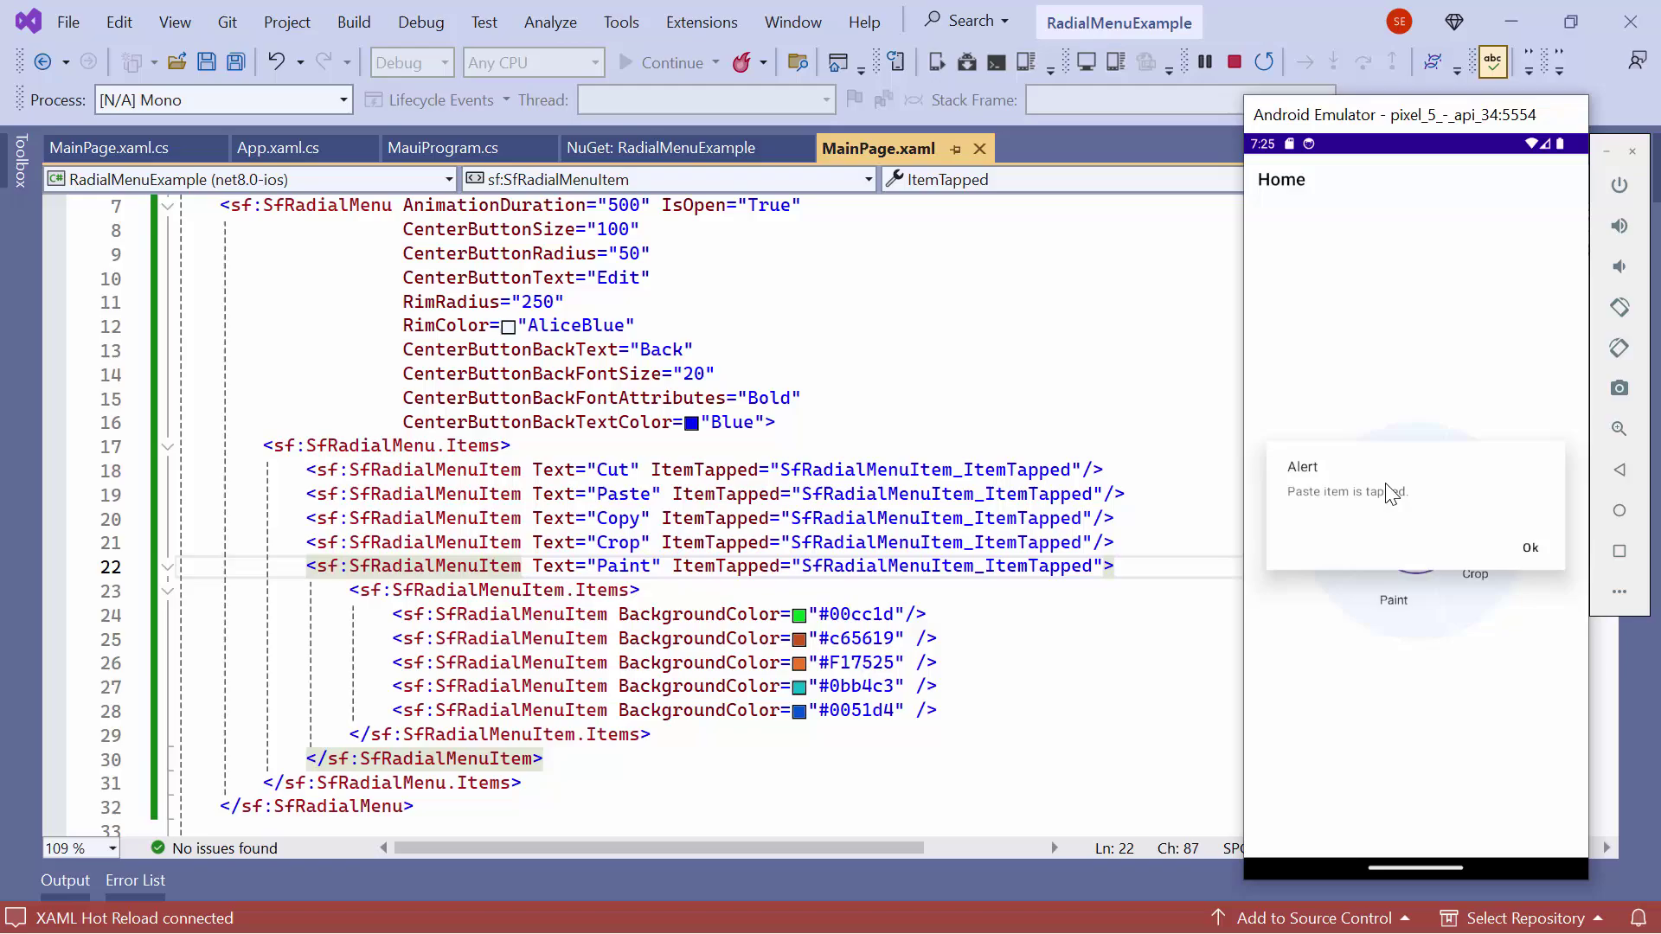